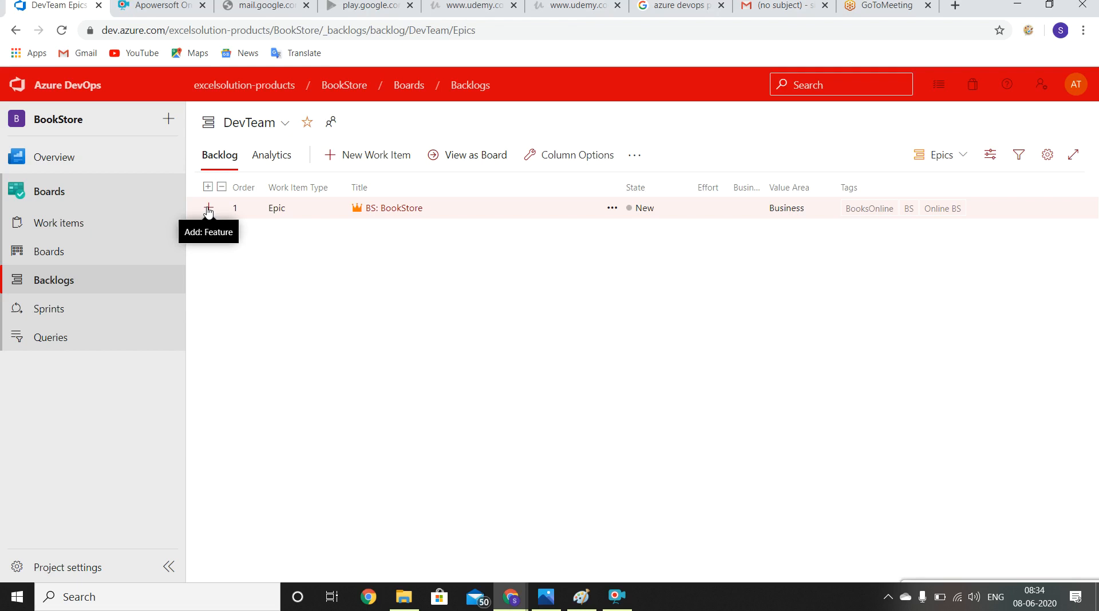
Step: Add a new feature under the BS: BookStore epic with the title "BS: Create UI"
{"action": "left_click", "coordinate": [209, 209]}
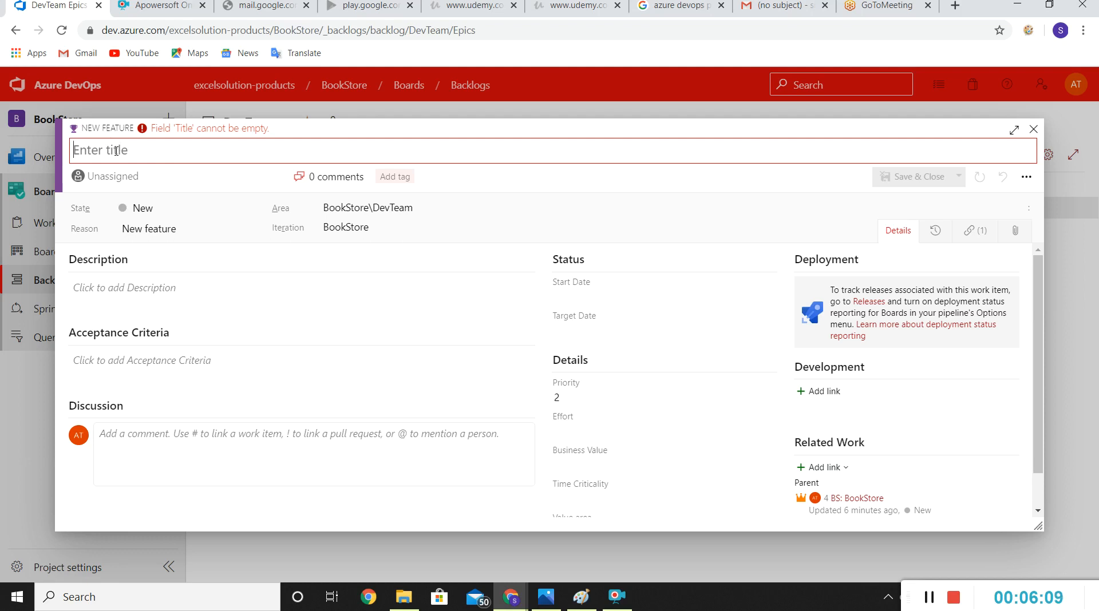
{"action": "type", "text": "BS"}
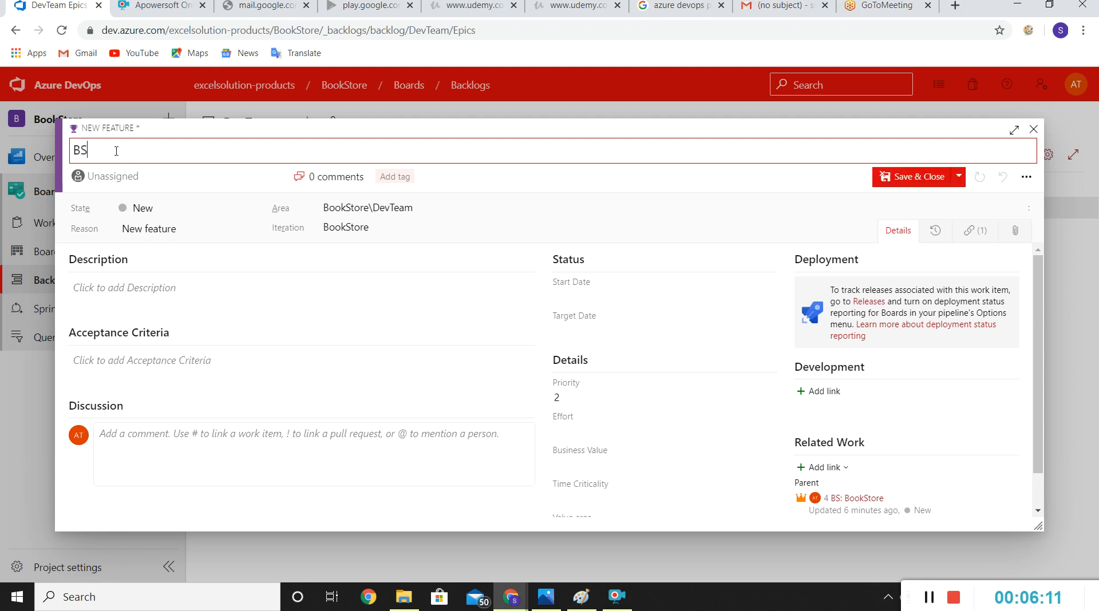
{"action": "type", "text": ": Create UI"}
Step: Assign the feature to a team member found by name search and set its iteration to BookStore\Release 1
{"action": "left_click", "coordinate": [150, 181]}
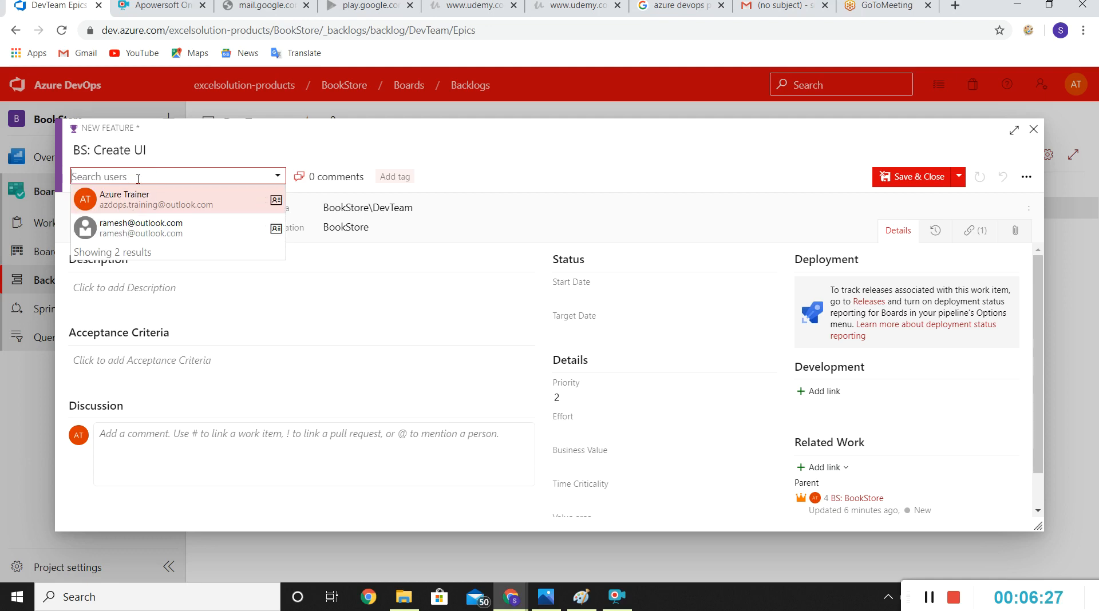
{"action": "type", "text": "kundan"}
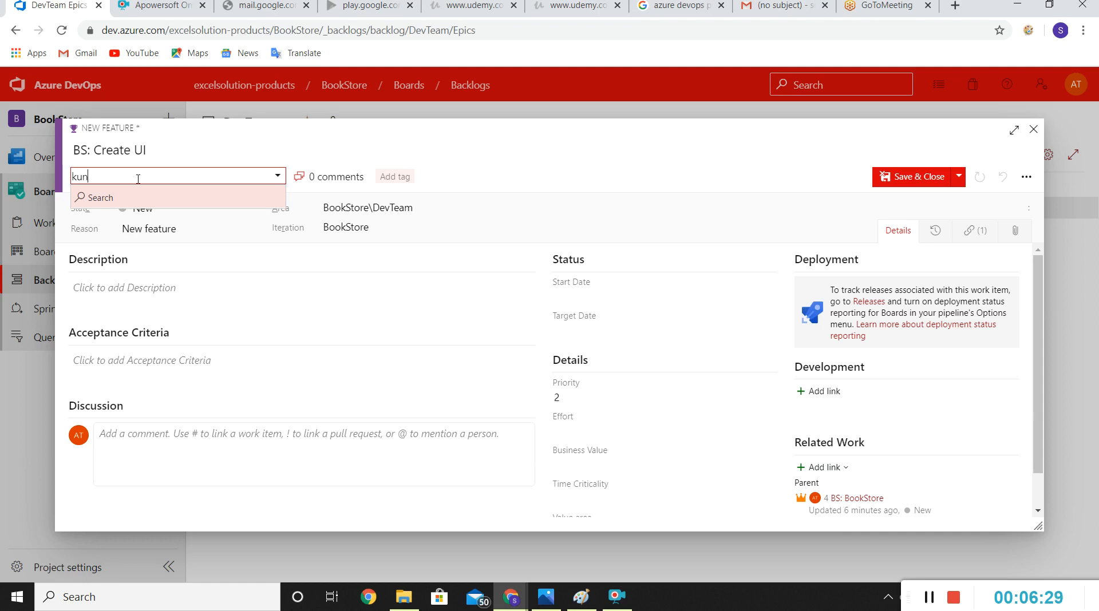
{"action": "left_click", "coordinate": [83, 198]}
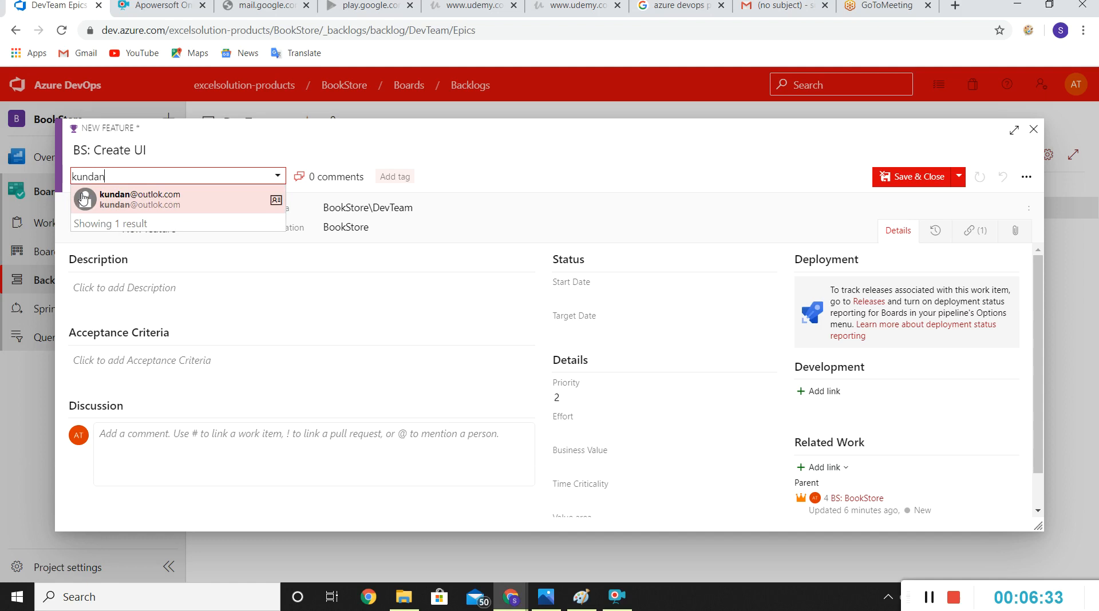
{"action": "left_click", "coordinate": [138, 203]}
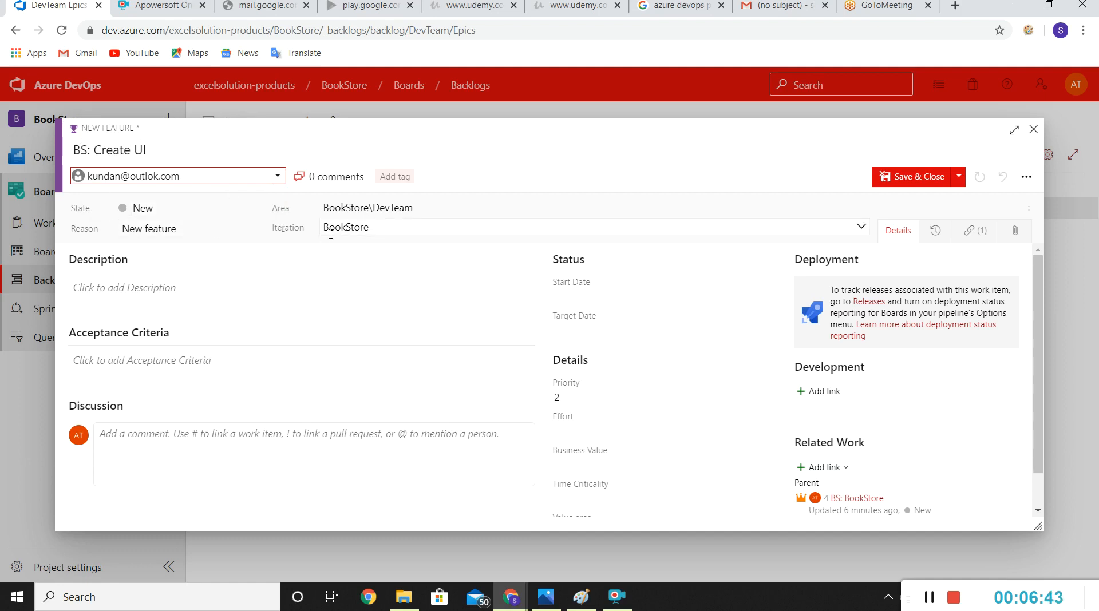
{"action": "left_click", "coordinate": [861, 227]}
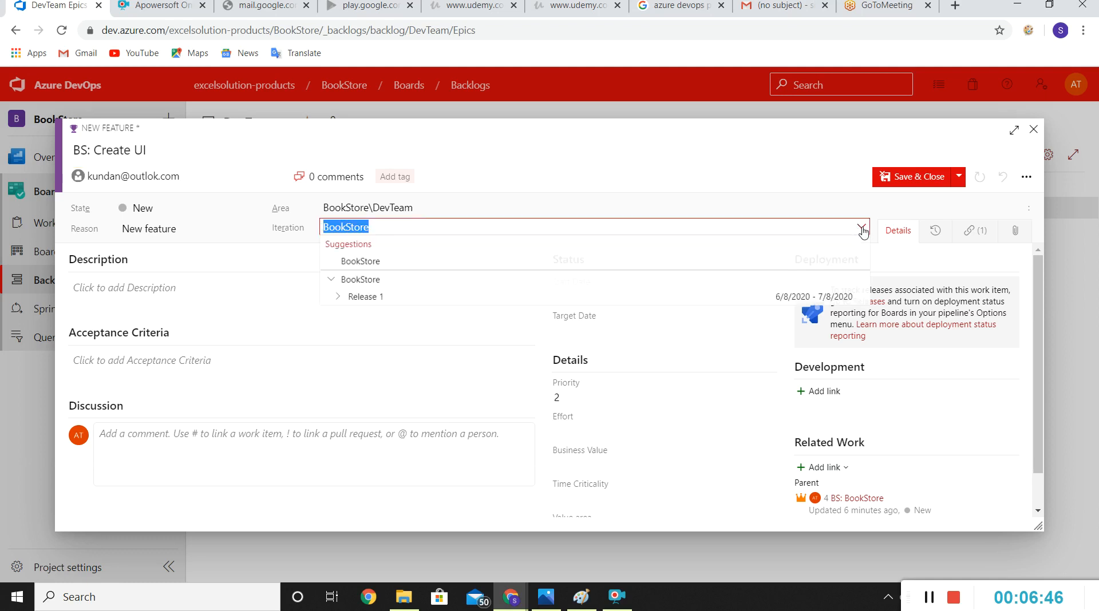
{"action": "left_click", "coordinate": [382, 298]}
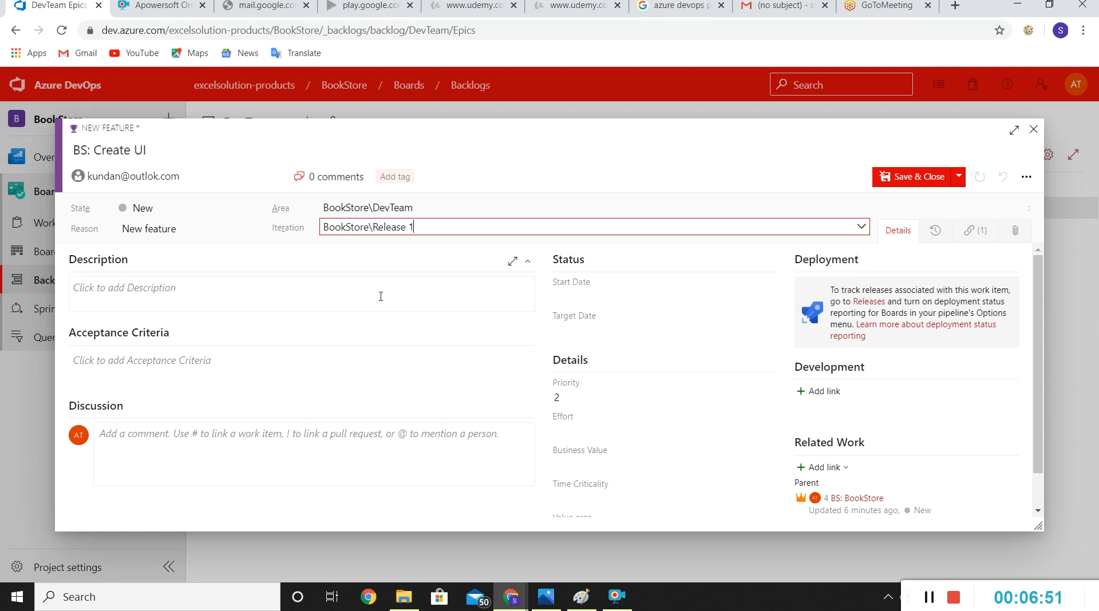
Step: Write a discussion comment mentioning the second suggested team member, followed by "new feature has been created"
{"action": "left_click", "coordinate": [298, 292]}
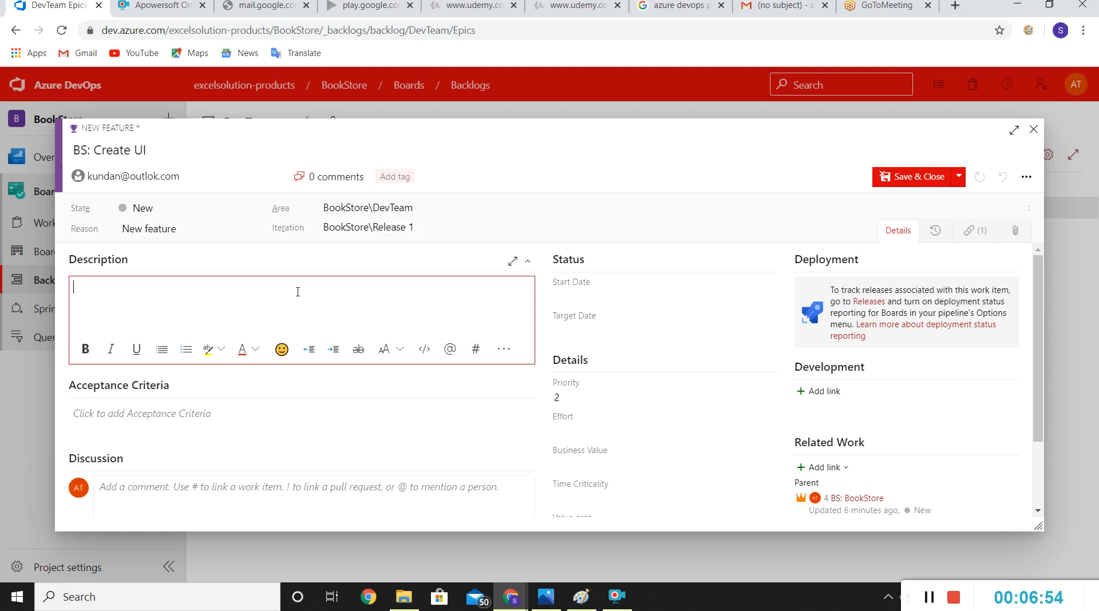
{"action": "left_click", "coordinate": [169, 418]}
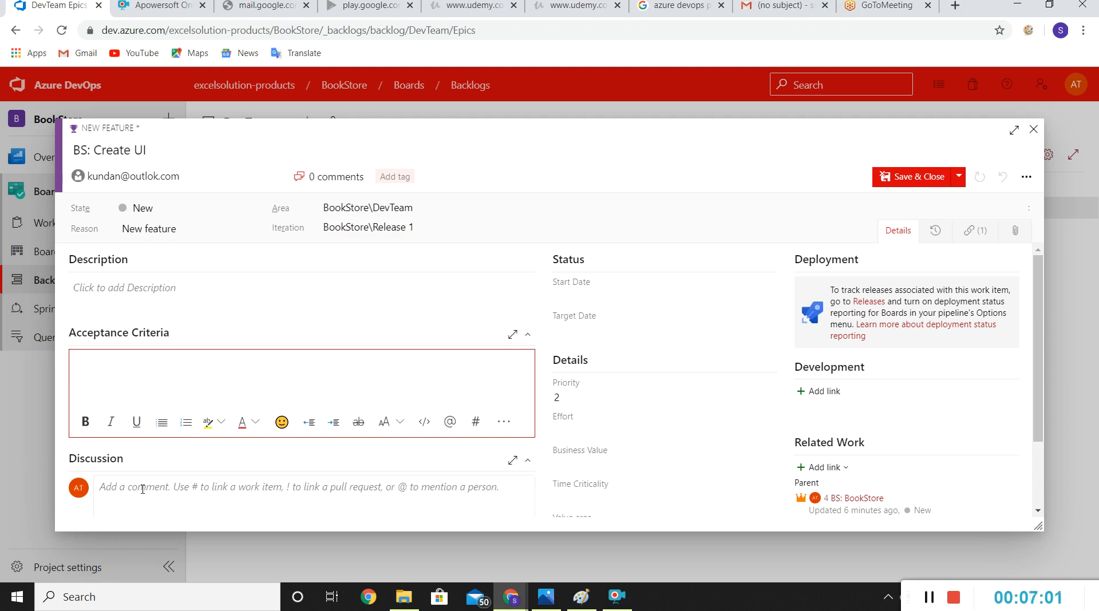
{"action": "left_click", "coordinate": [143, 489]}
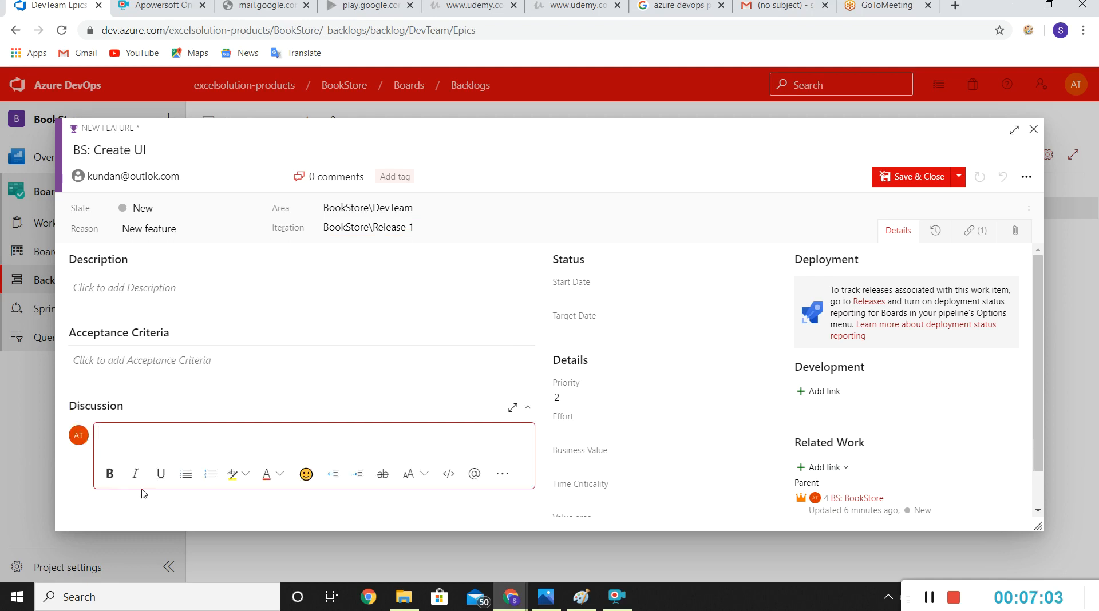
{"action": "type", "text": "@"}
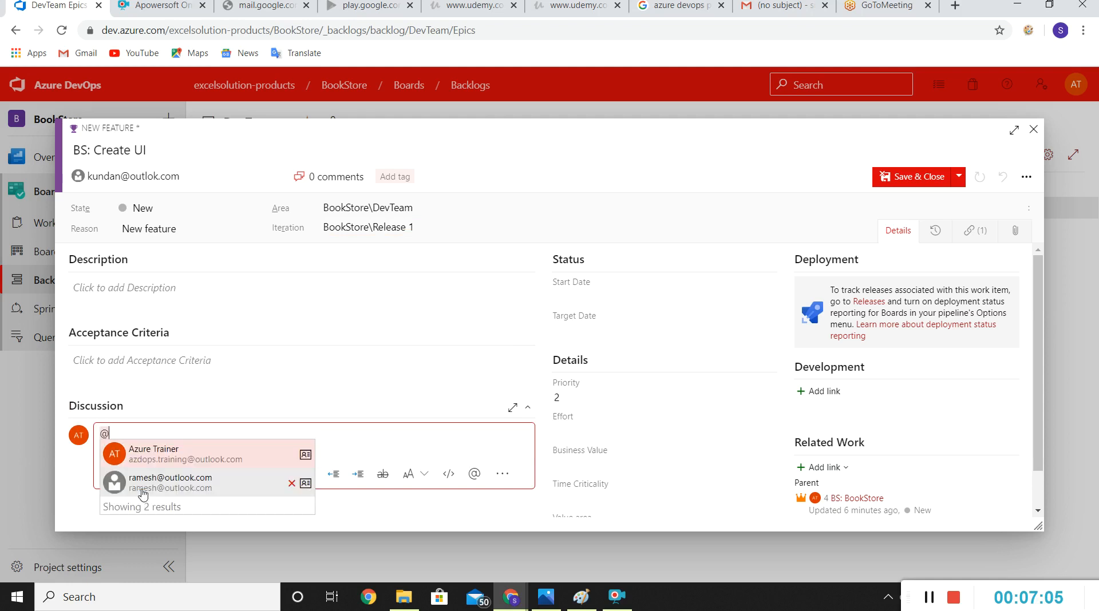
{"action": "left_click", "coordinate": [142, 488]}
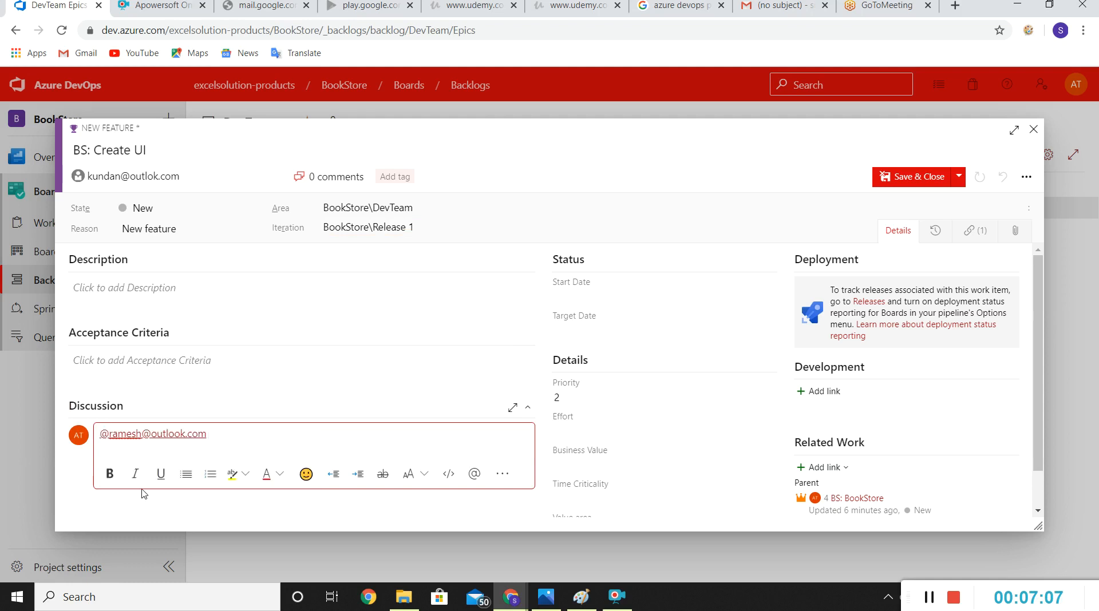
{"action": "type", "text": "new featur"}
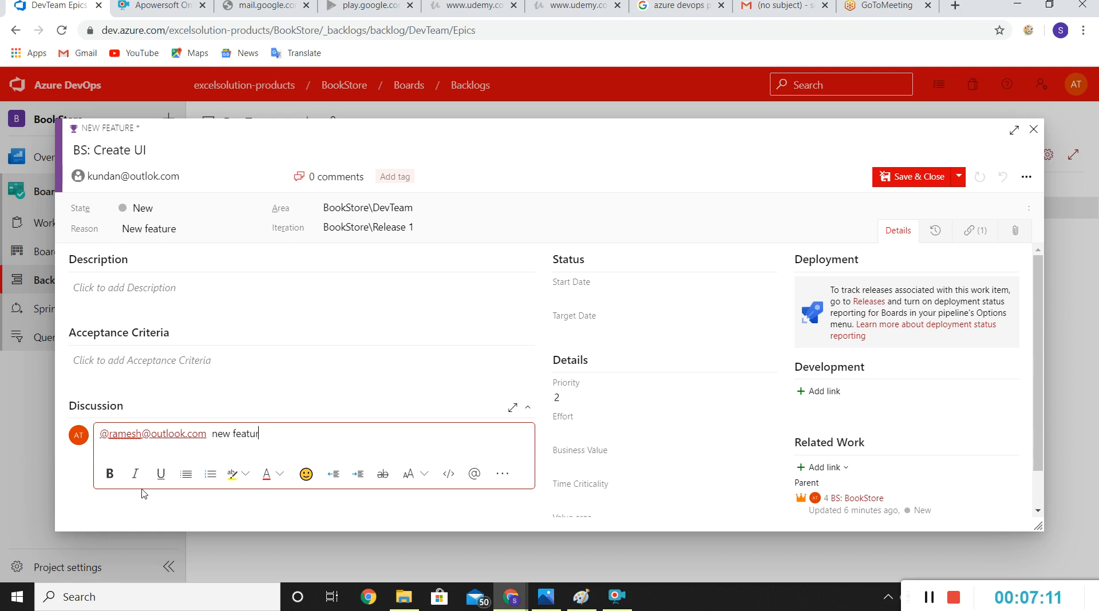
{"action": "type", "text": "e has been created"}
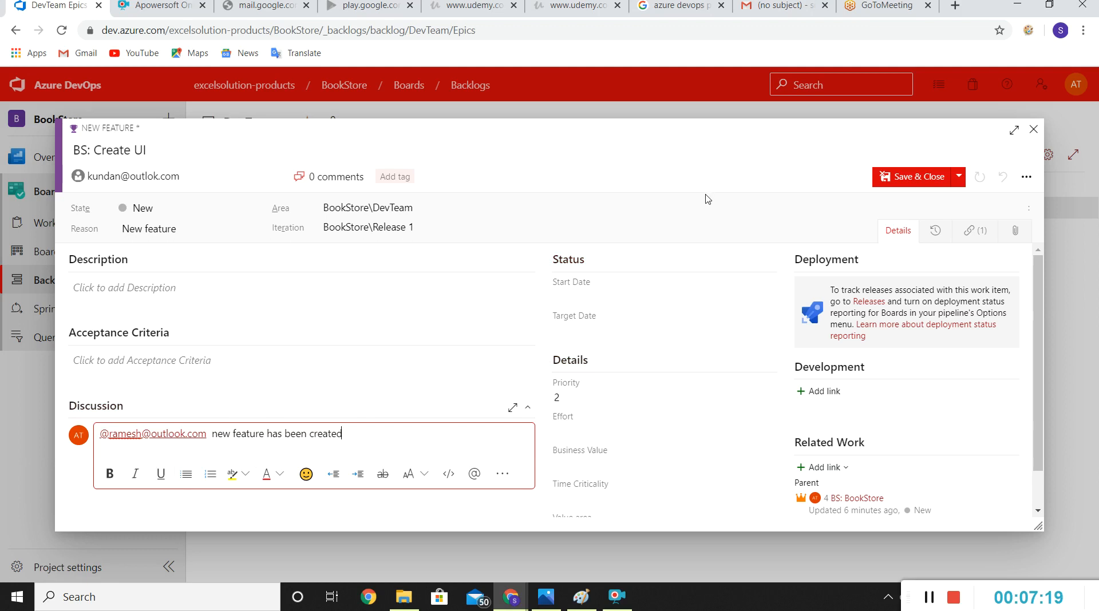
{"action": "left_click", "coordinate": [684, 318]}
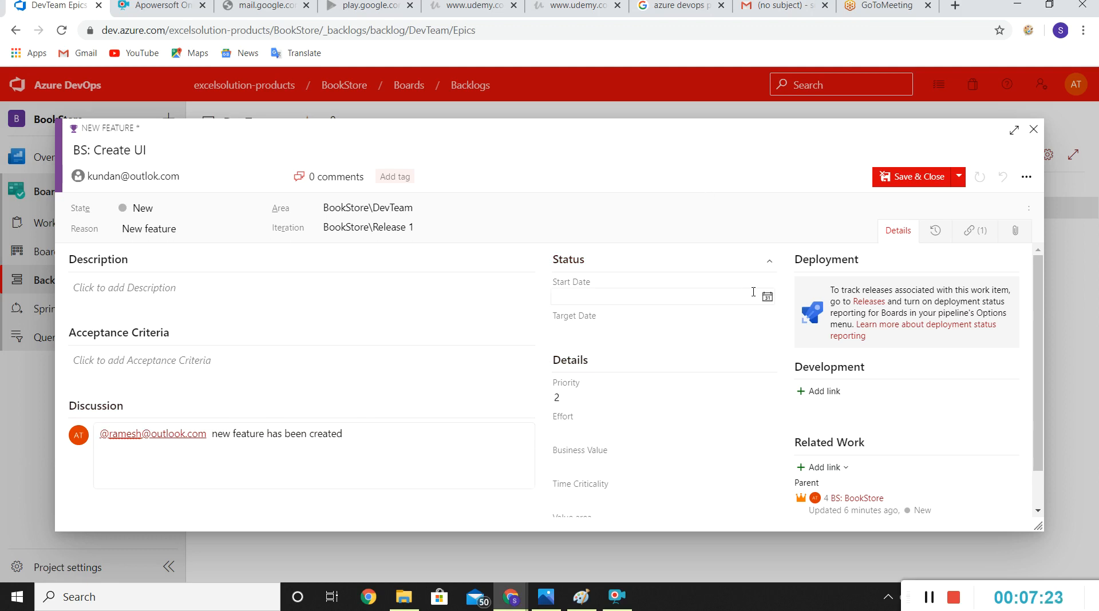
Step: Set the feature's start date to 6/8/2020
{"action": "left_click", "coordinate": [774, 301]}
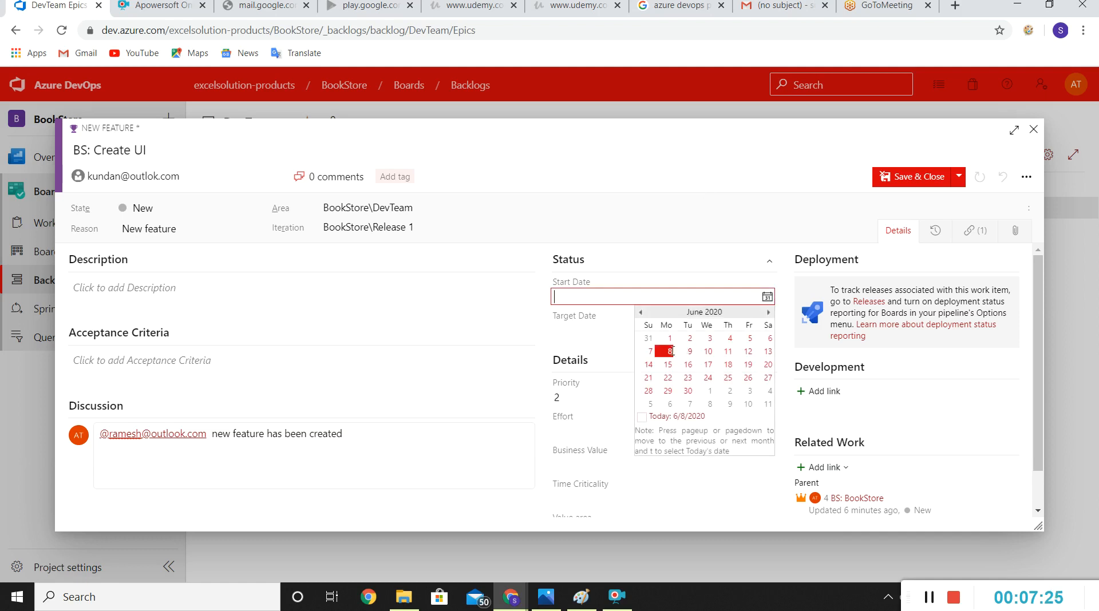
{"action": "left_click", "coordinate": [672, 351]}
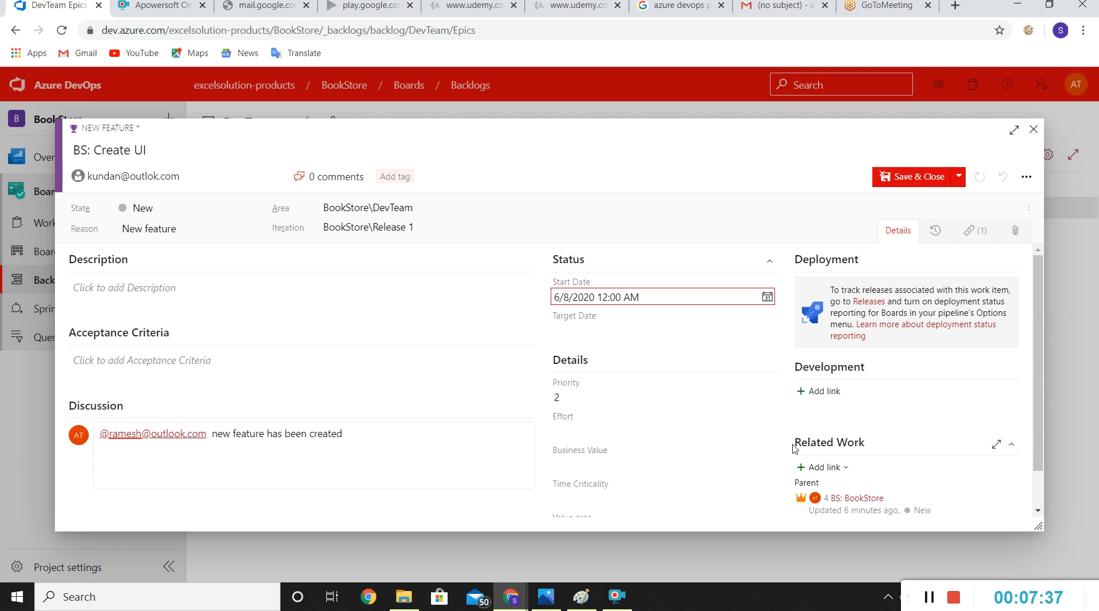
{"action": "key", "text": "Down"}
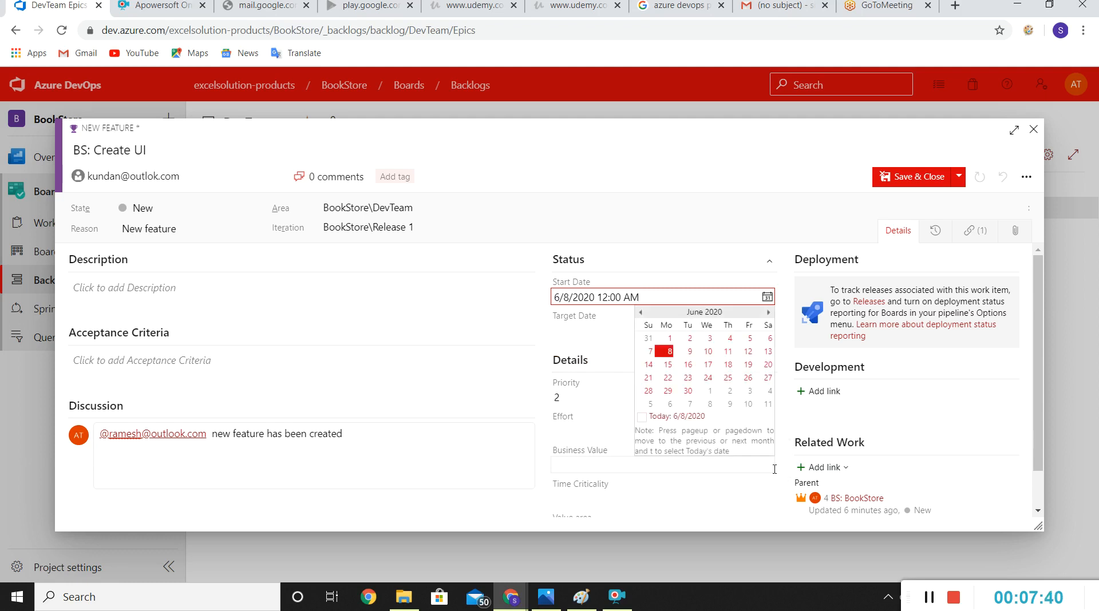
{"action": "left_click", "coordinate": [710, 172]}
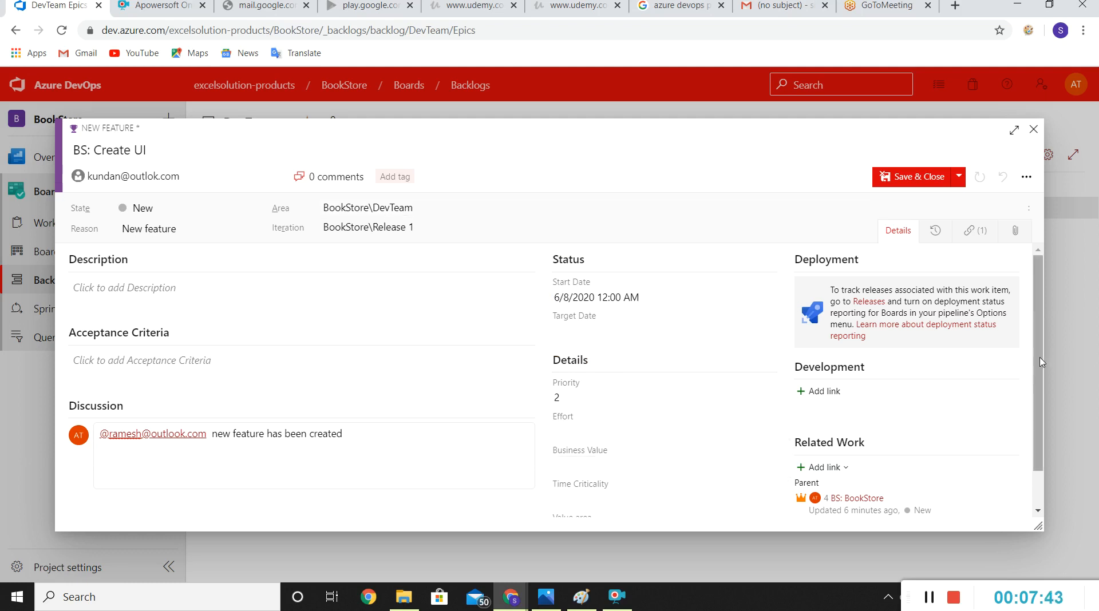
Step: Set the value area of the BS: Create UI feature to Architectural
{"action": "left_click_drag", "start_coordinate": [1042, 362], "coordinate": [1051, 436]}
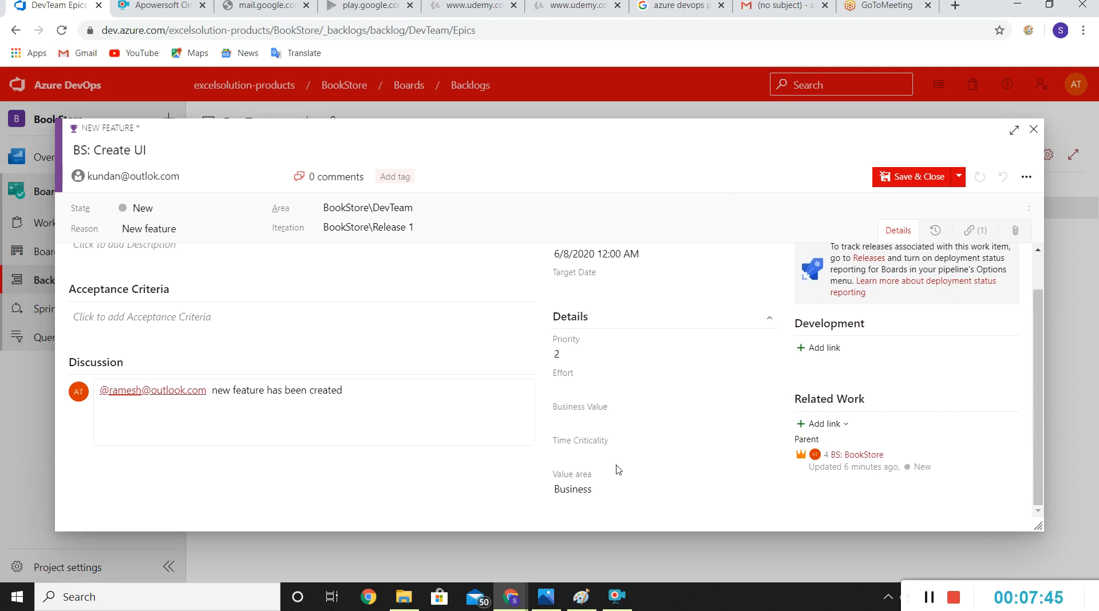
{"action": "left_click", "coordinate": [630, 490]}
{"action": "left_click", "coordinate": [602, 505]}
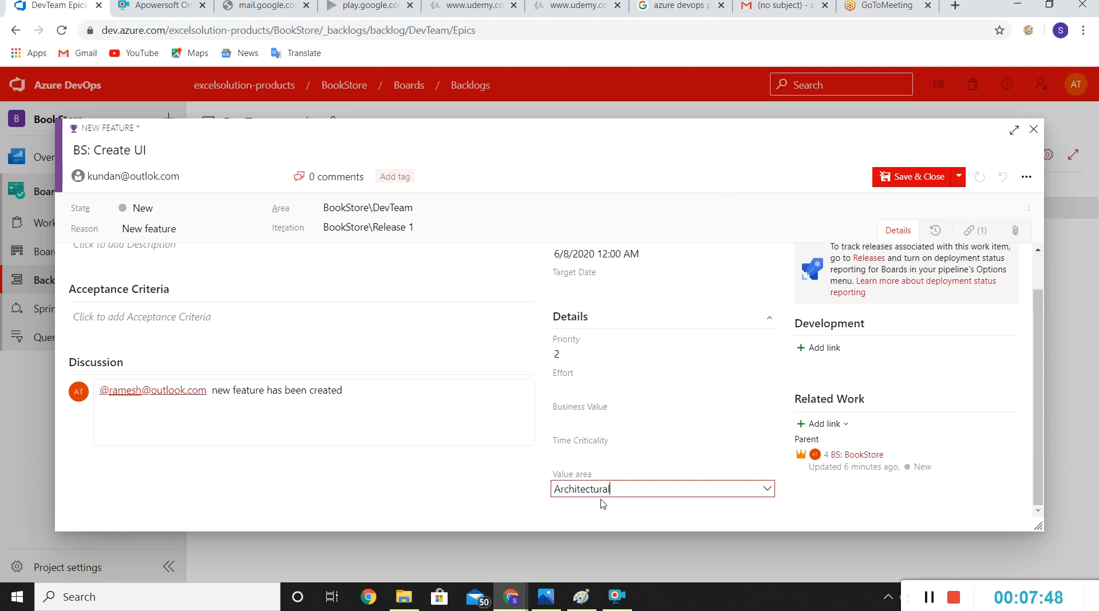
{"action": "left_click", "coordinate": [1038, 380]}
{"action": "left_click_drag", "start_coordinate": [1038, 381], "coordinate": [1038, 340]}
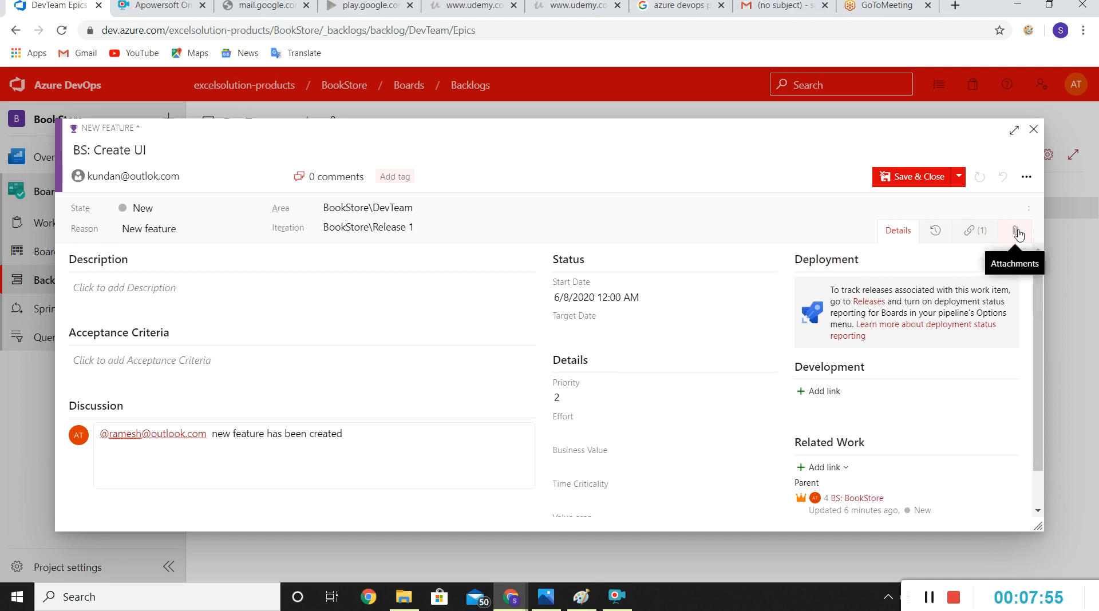
Step: Tag the BS: Create UI feature with "GUI creation", then save and close it
{"action": "left_click", "coordinate": [968, 237]}
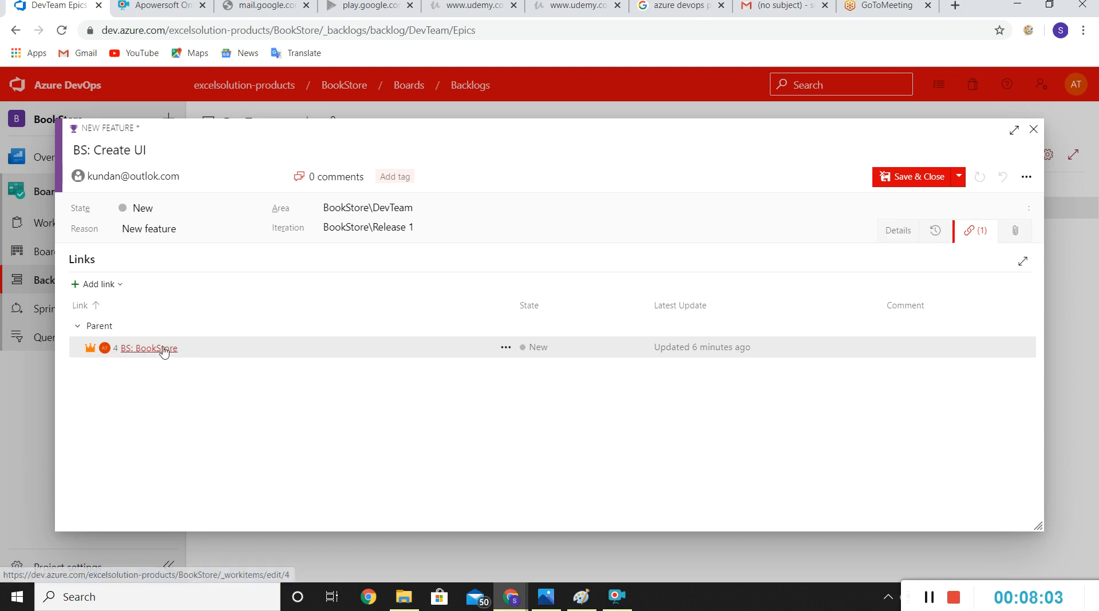
{"action": "left_click", "coordinate": [898, 235]}
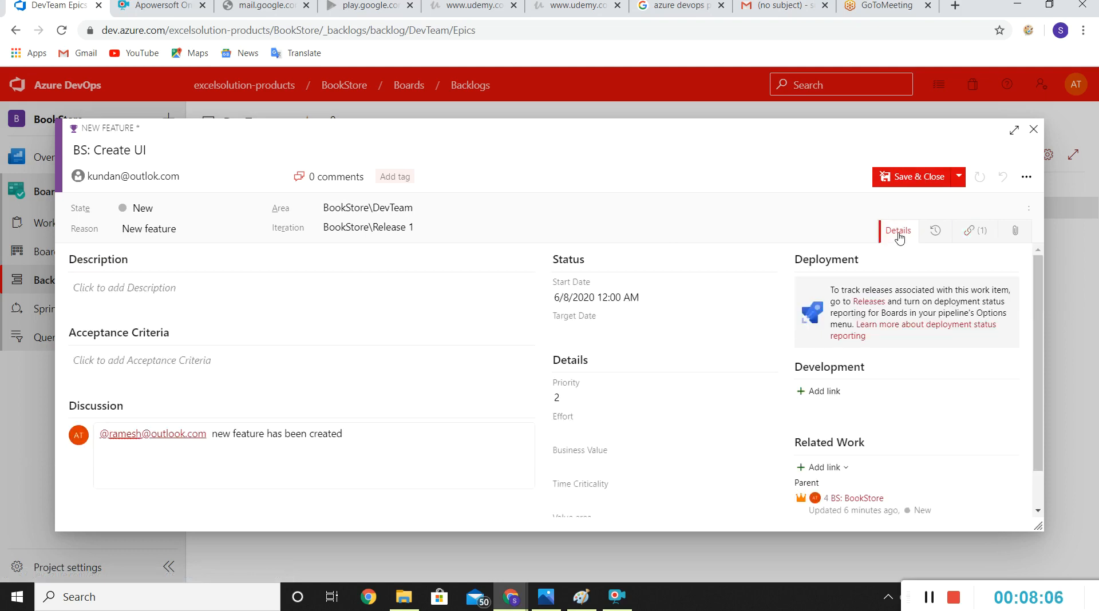
{"action": "left_click", "coordinate": [408, 178]}
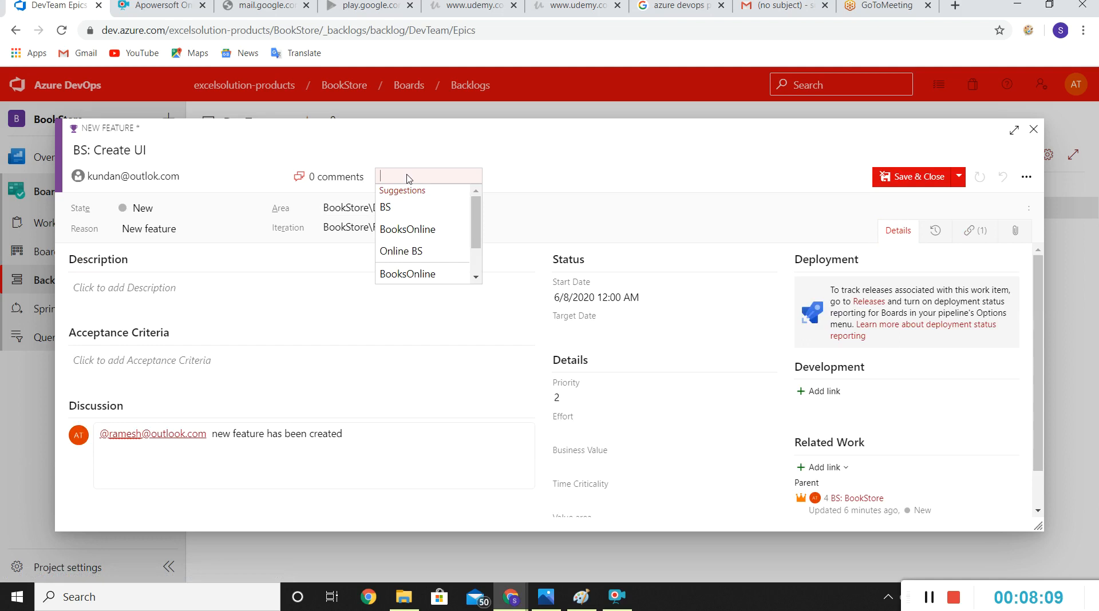
{"action": "type", "text": "GUI creation"}
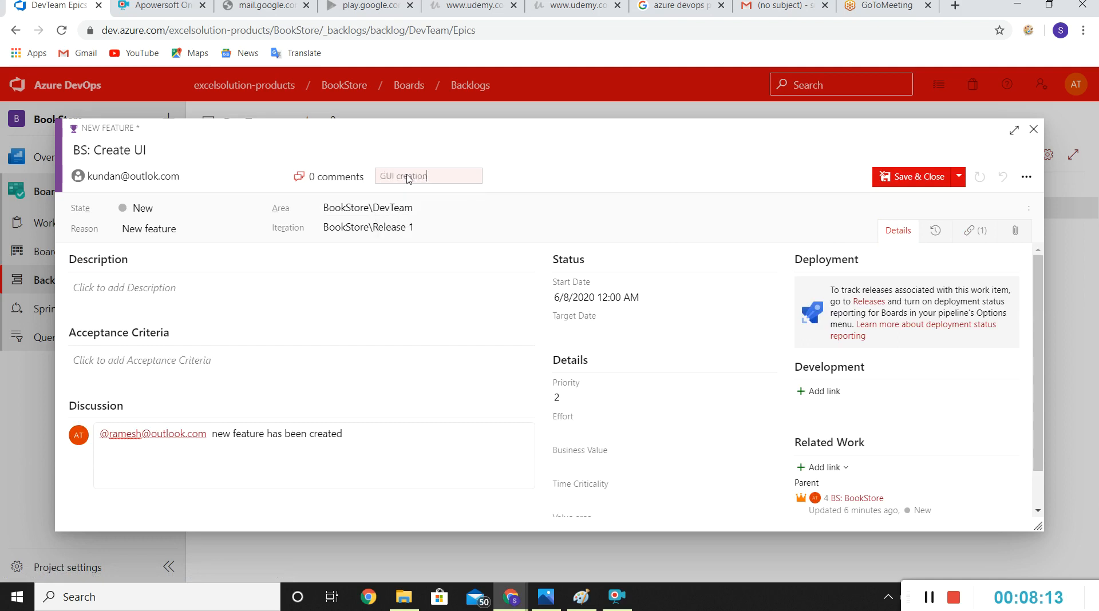
{"action": "left_click", "coordinate": [569, 178]}
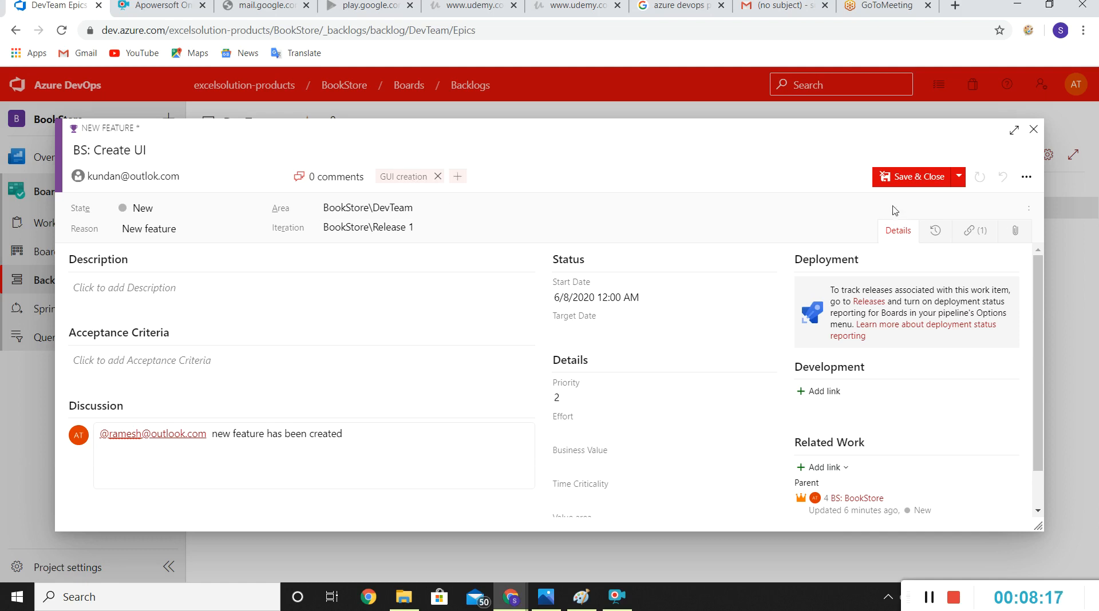
{"action": "left_click", "coordinate": [920, 178]}
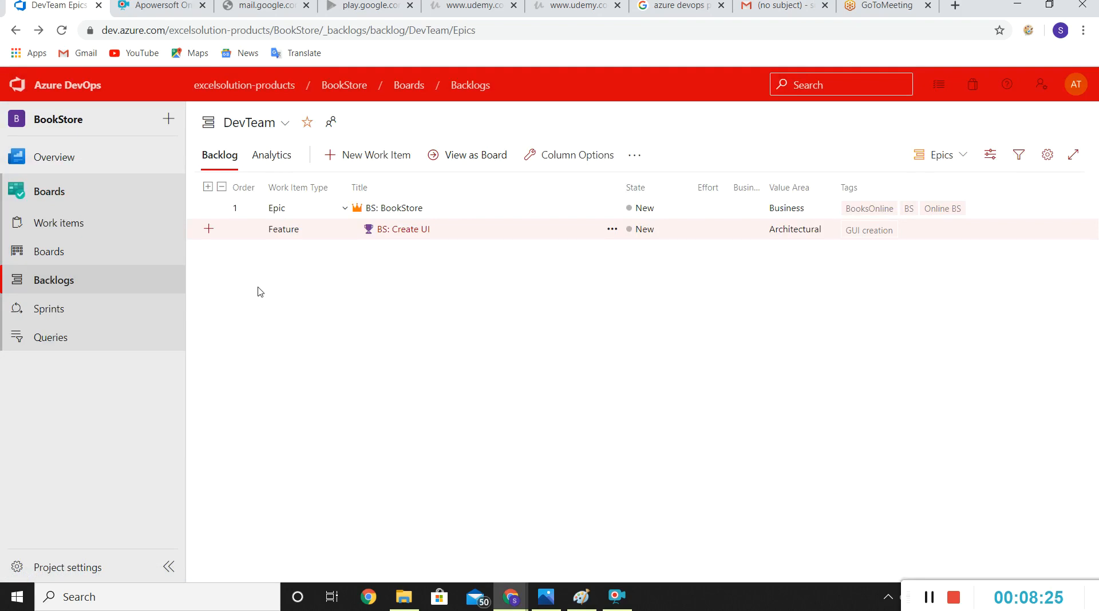
Step: Add another feature under the BS: BookStore epic titled "BS: Create Database" and assign it to the second suggested team member
{"action": "left_click", "coordinate": [209, 209]}
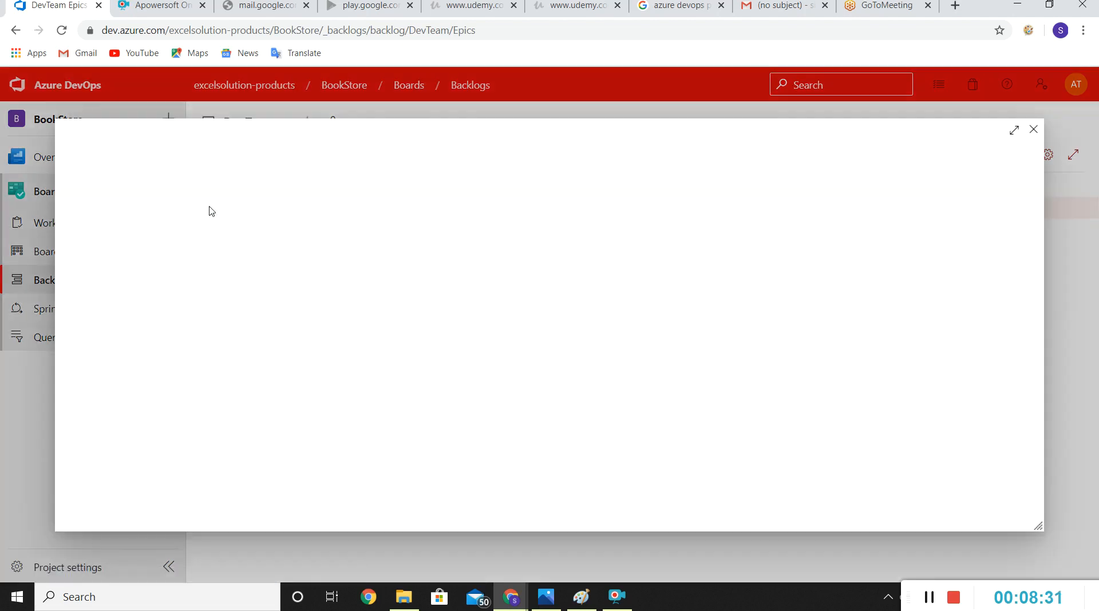
{"action": "type", "text": "B"}
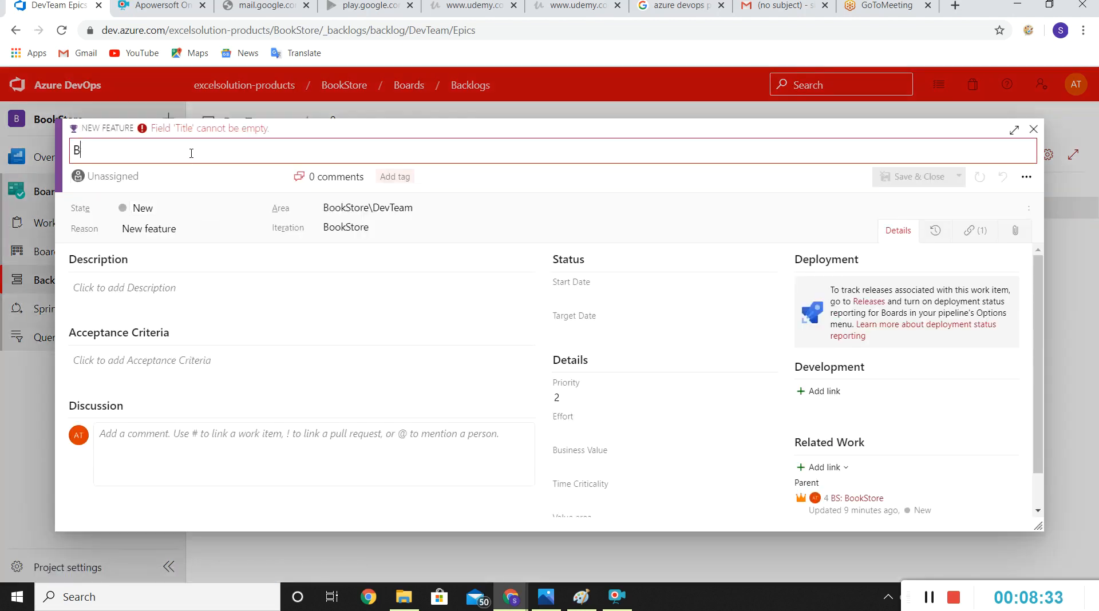
{"action": "type", "text": "S: "}
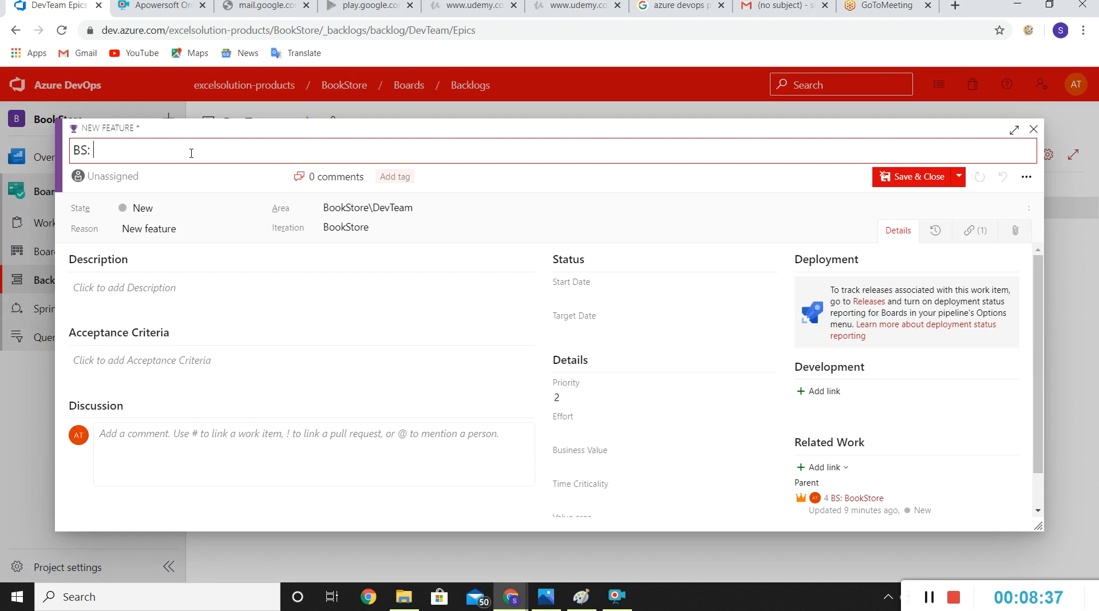
{"action": "type", "text": "Create Database"}
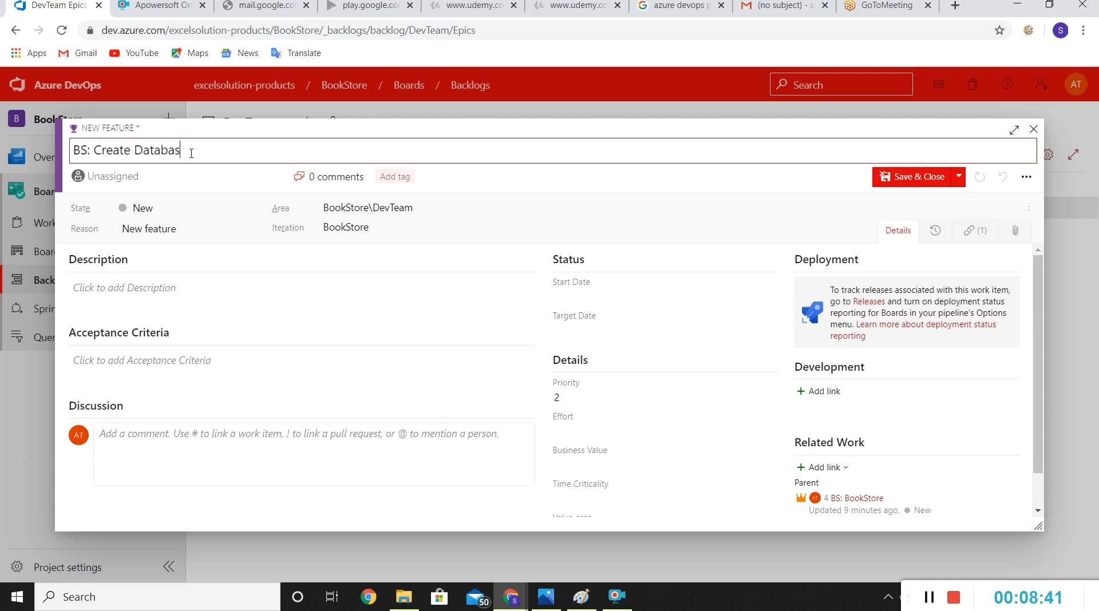
{"action": "left_click", "coordinate": [174, 177]}
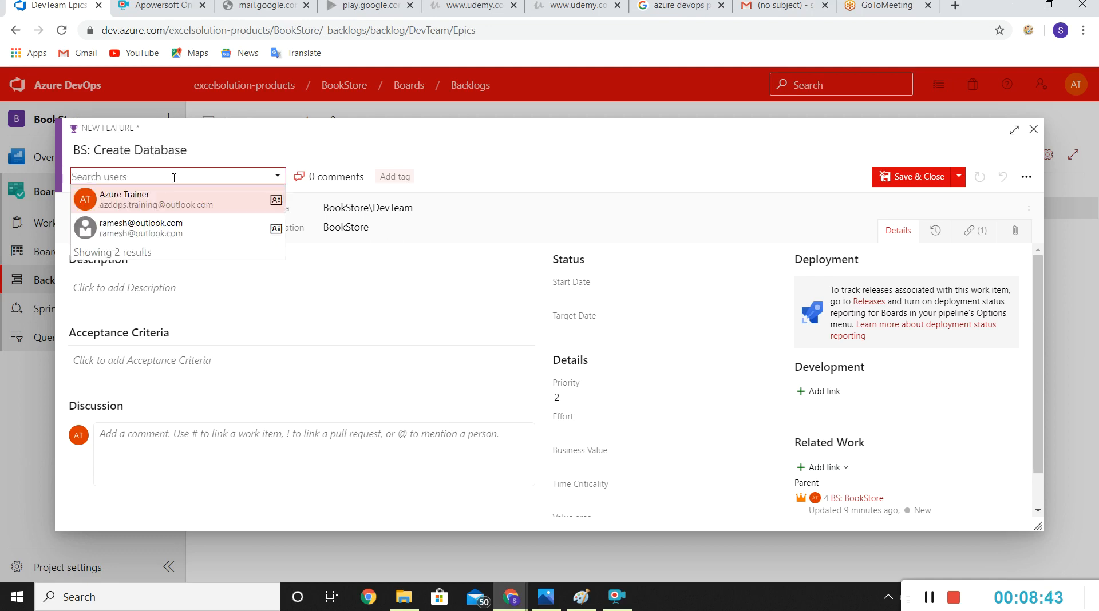
{"action": "left_click", "coordinate": [138, 224]}
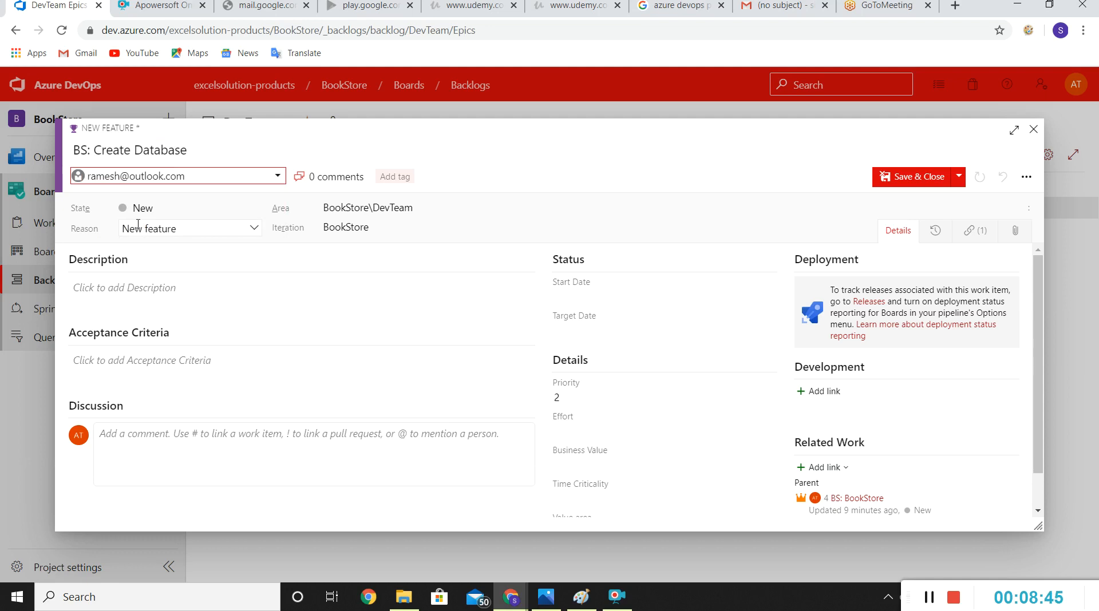
Step: Reassign the BS: Create Database feature to the first suggested team member and set its iteration to BookStore\Release 1
{"action": "left_click", "coordinate": [210, 175]}
{"action": "left_click", "coordinate": [154, 205]}
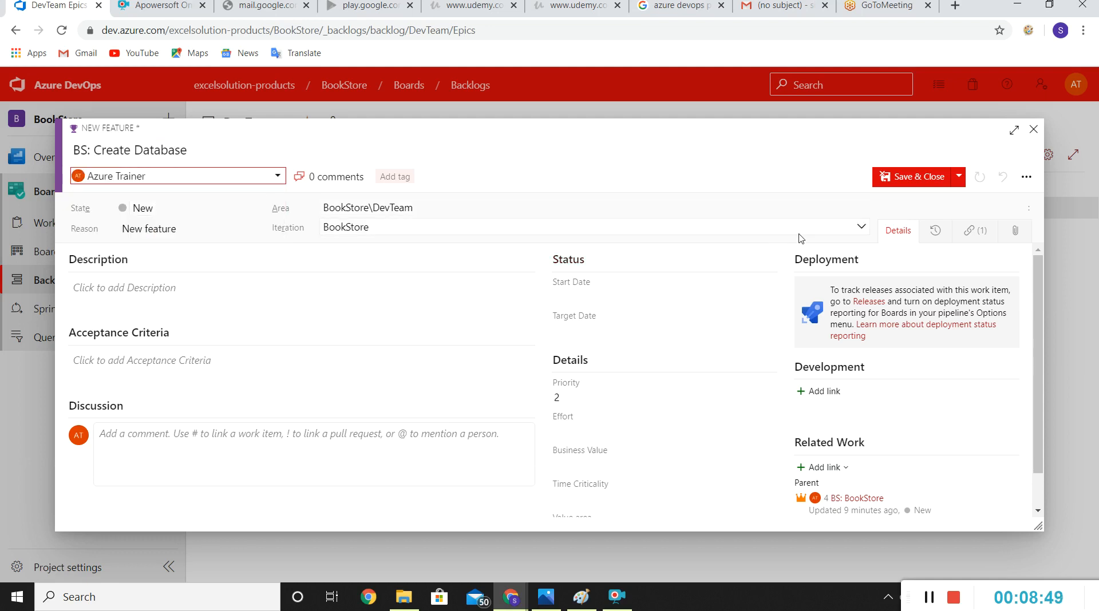
{"action": "left_click", "coordinate": [860, 227]}
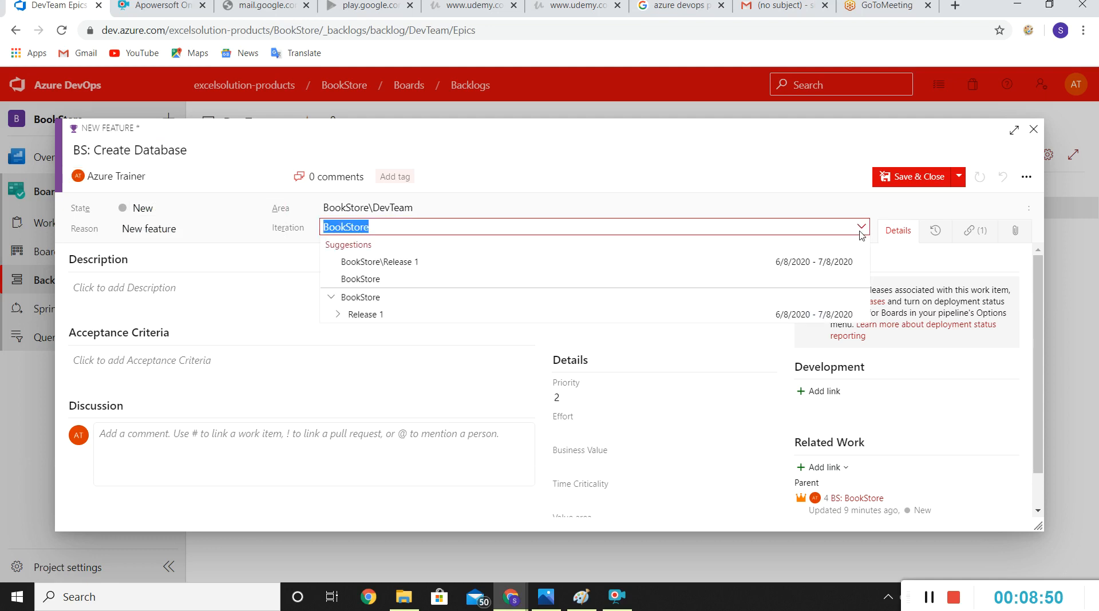
{"action": "left_click", "coordinate": [375, 318]}
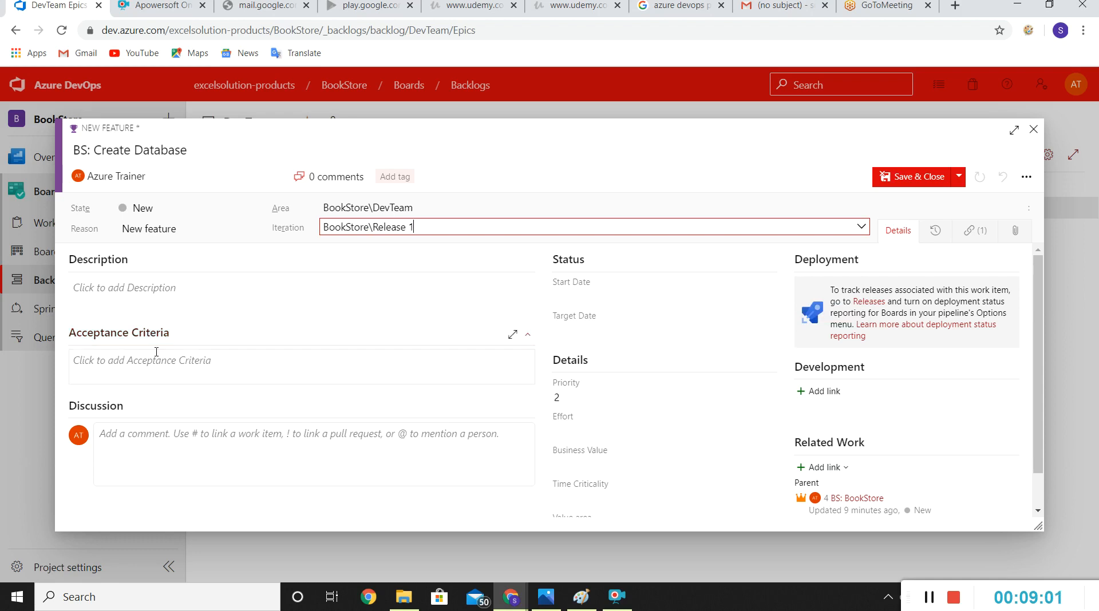
Step: Write a discussion comment on the feature that mentions the first suggested team member and says "feature has been created."
{"action": "type", "text": "@"}
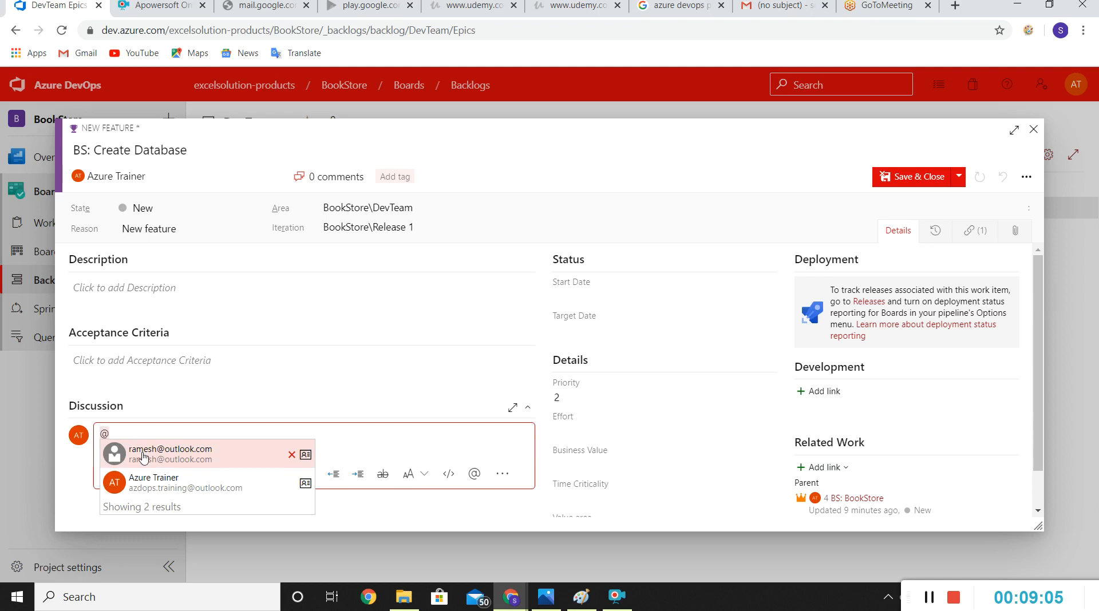
{"action": "left_click", "coordinate": [143, 455]}
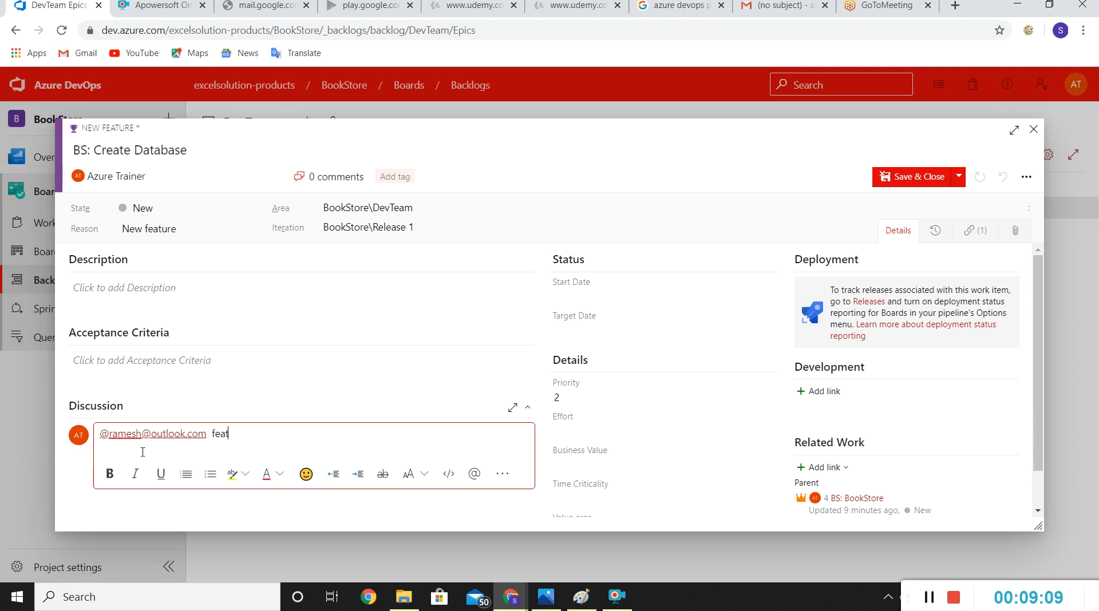
{"action": "type", "text": "ure has"}
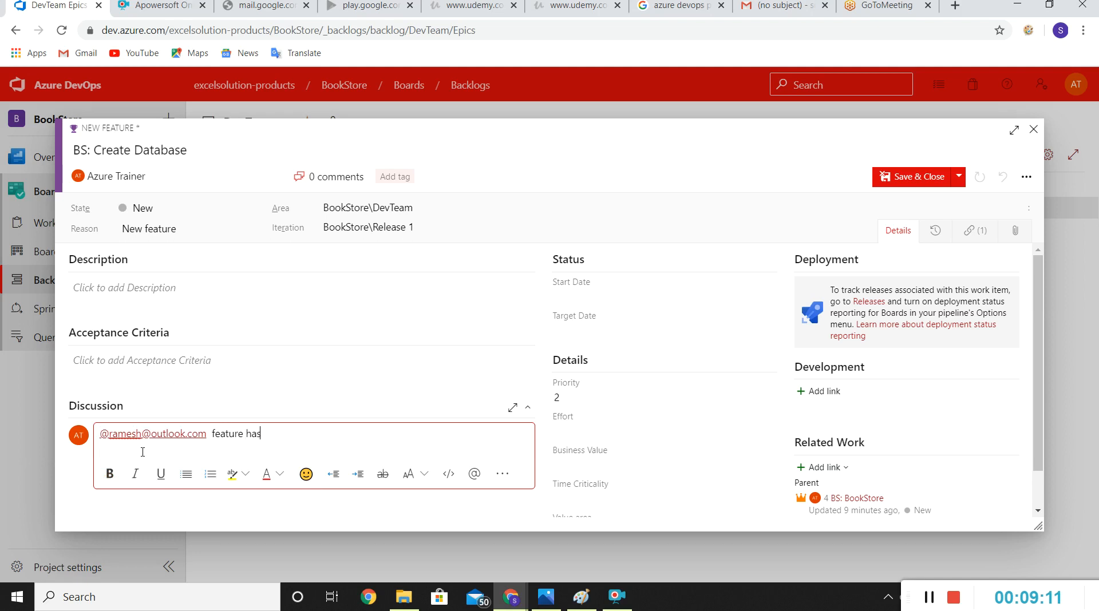
{"action": "type", "text": " been creted"}
{"action": "key", "text": "BackSpace"}
{"action": "key", "text": "BackSpace"}
{"action": "type", "text": "ted."}
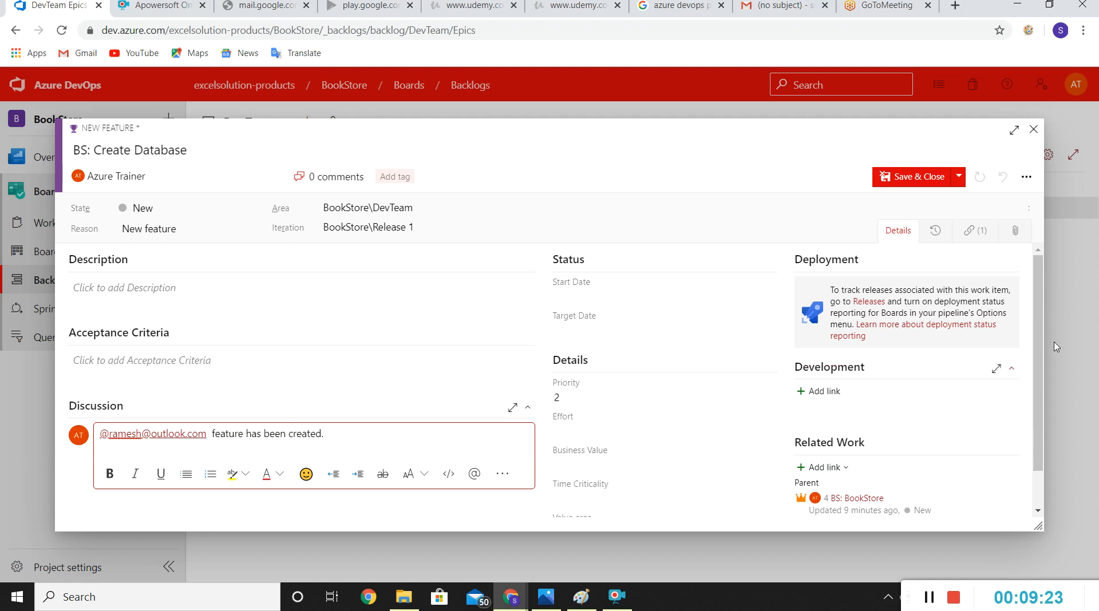
Step: Set the value area of the BS: Create Database feature to Architectural, then save and close it
{"action": "left_click_drag", "start_coordinate": [1036, 308], "coordinate": [691, 477]}
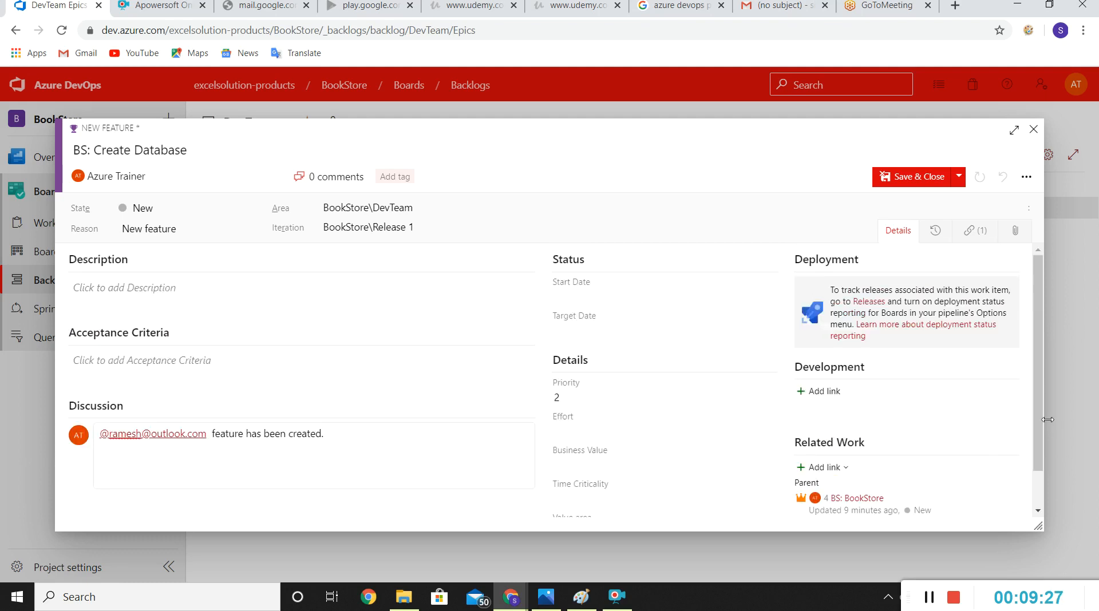
{"action": "left_click_drag", "start_coordinate": [1037, 422], "coordinate": [1038, 459]}
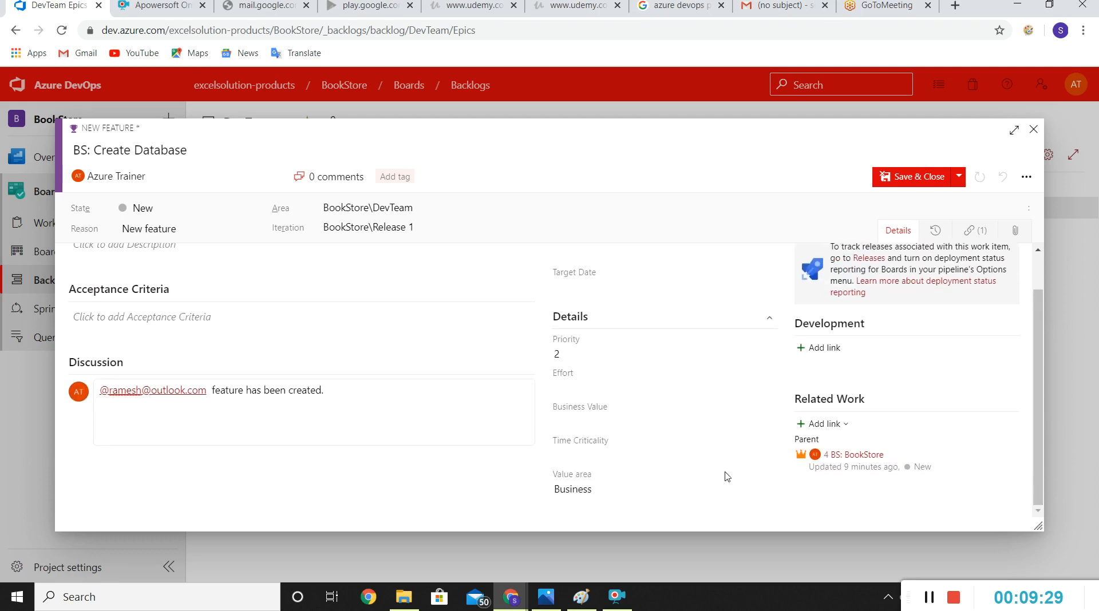
{"action": "left_click", "coordinate": [698, 488]}
{"action": "left_click", "coordinate": [593, 506]}
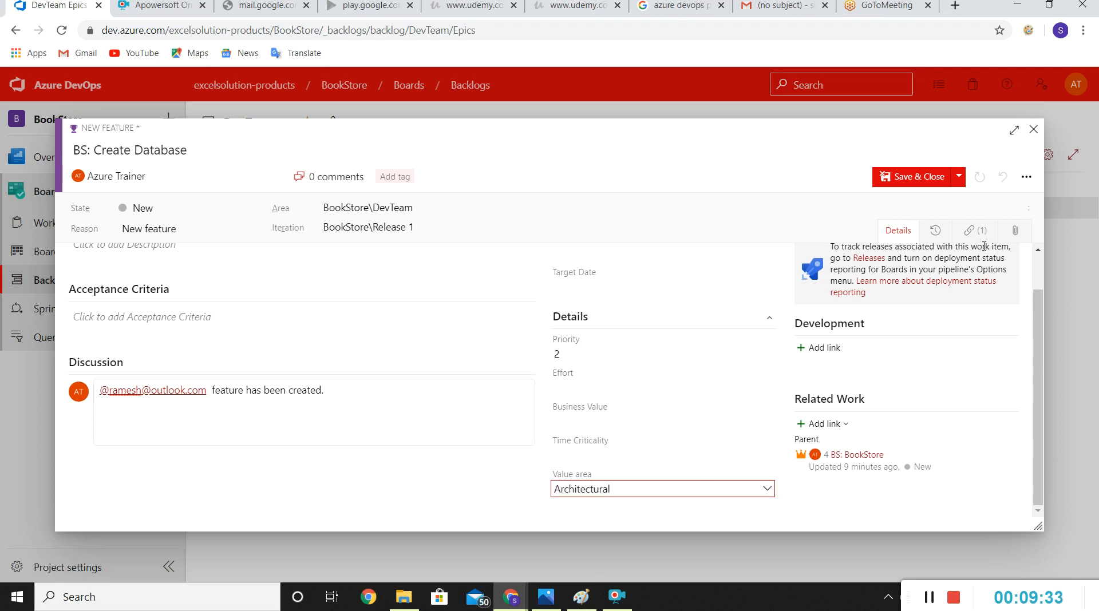
{"action": "left_click", "coordinate": [925, 176]}
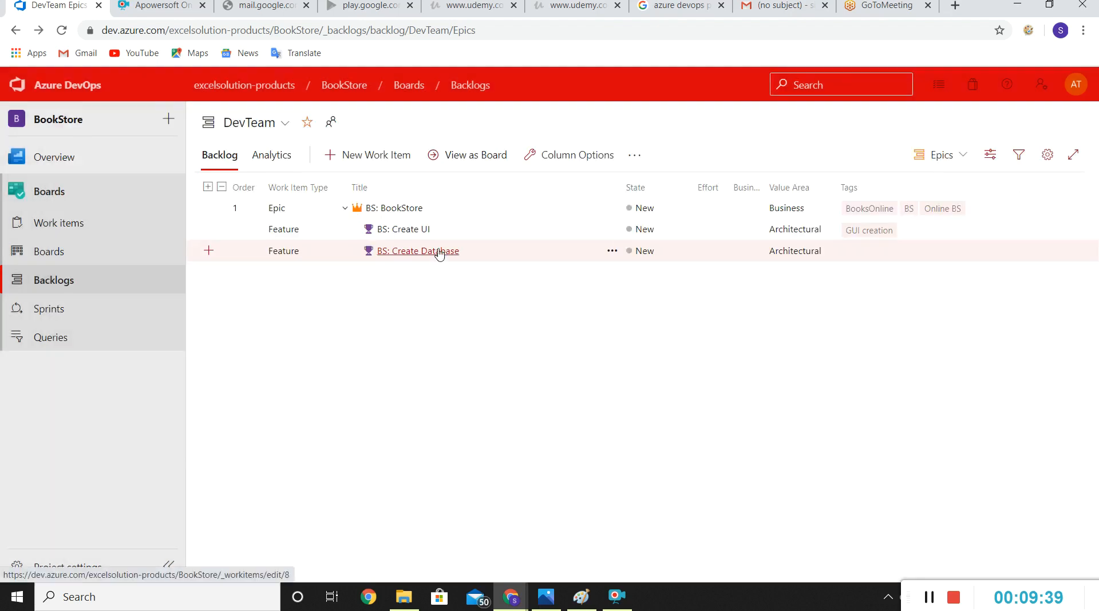
{"action": "left_click", "coordinate": [345, 213]}
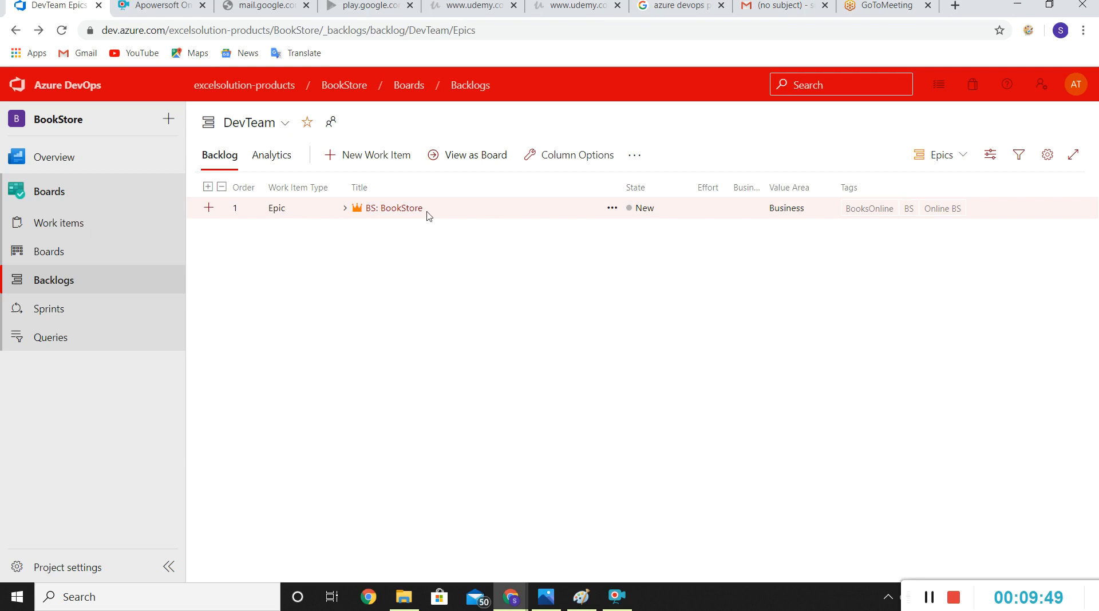
{"action": "left_click", "coordinate": [345, 209]}
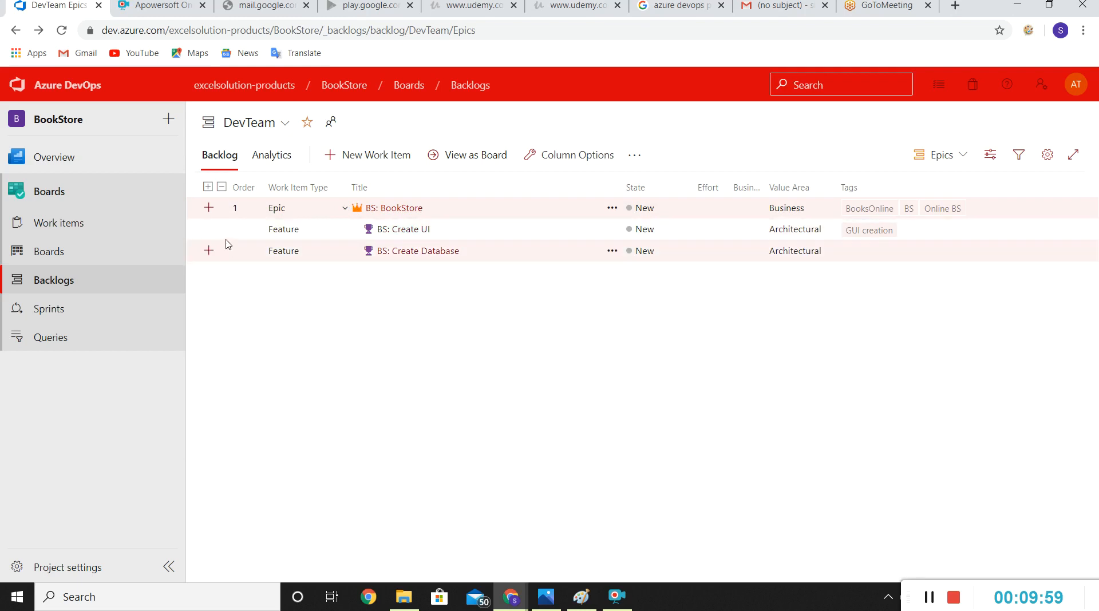
Step: Add a product backlog item under BS: Create UI titled "BS: Create GUI" and assign it to the second suggested team member
{"action": "left_click", "coordinate": [208, 230]}
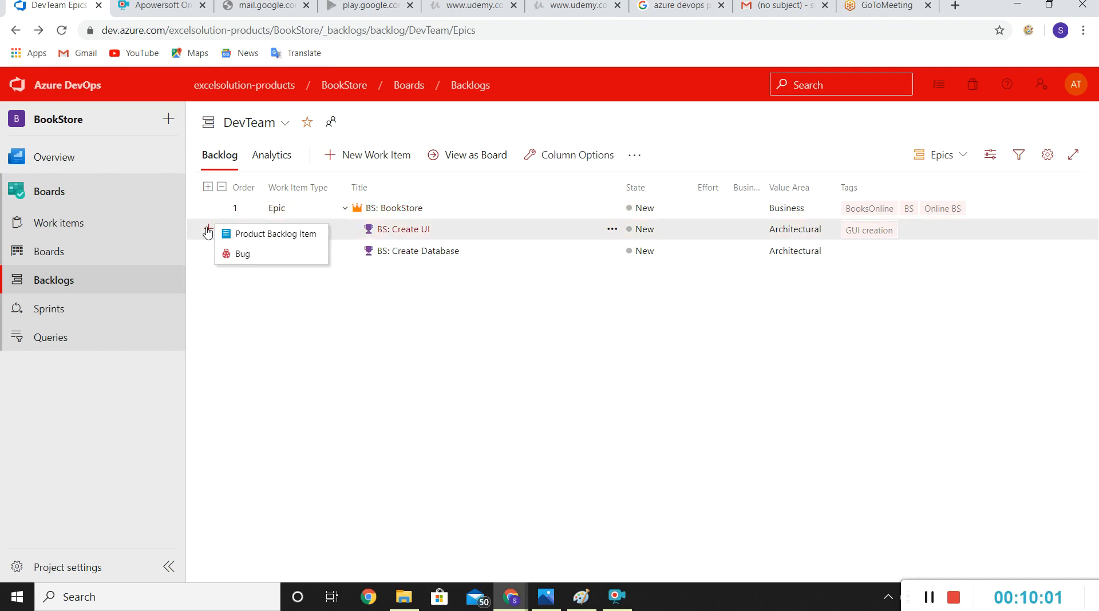
{"action": "left_click", "coordinate": [266, 241]}
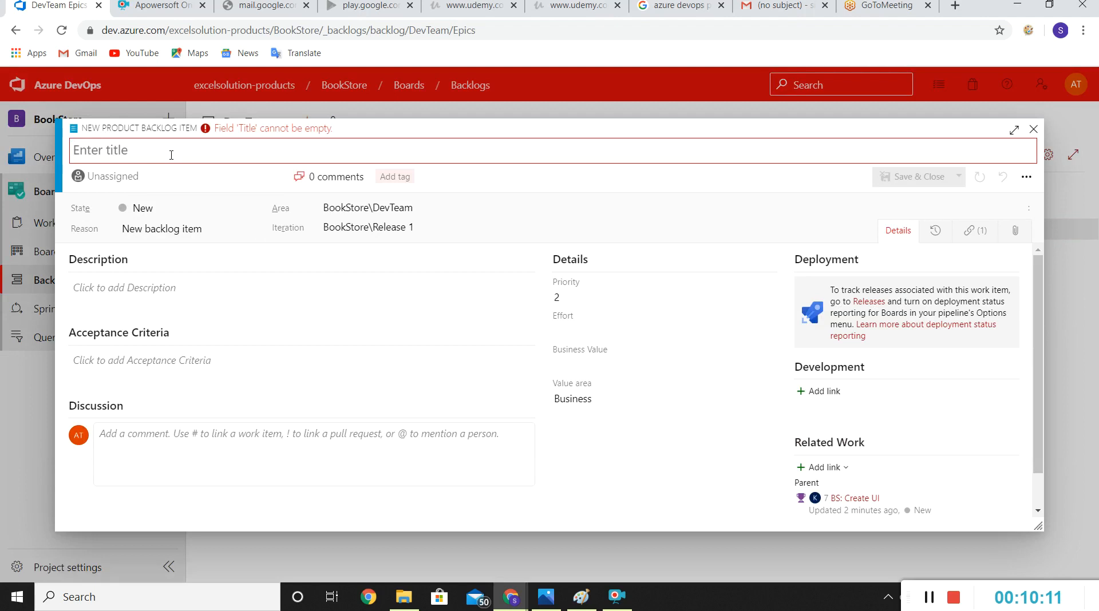
{"action": "type", "text": "BS:"}
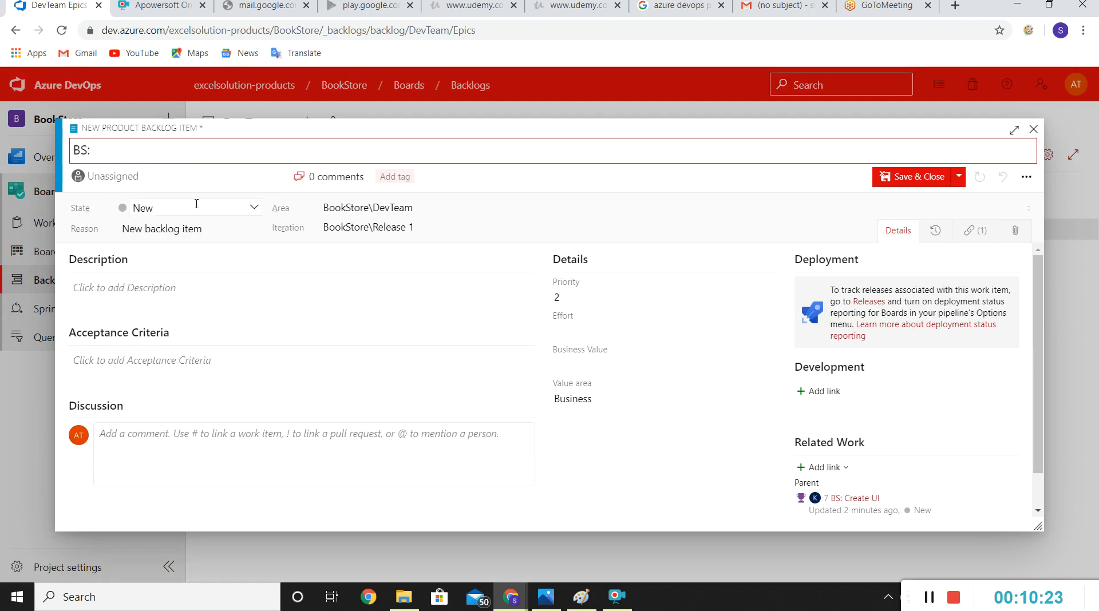
{"action": "type", "text": "Create GUI"}
{"action": "left_click", "coordinate": [186, 178]}
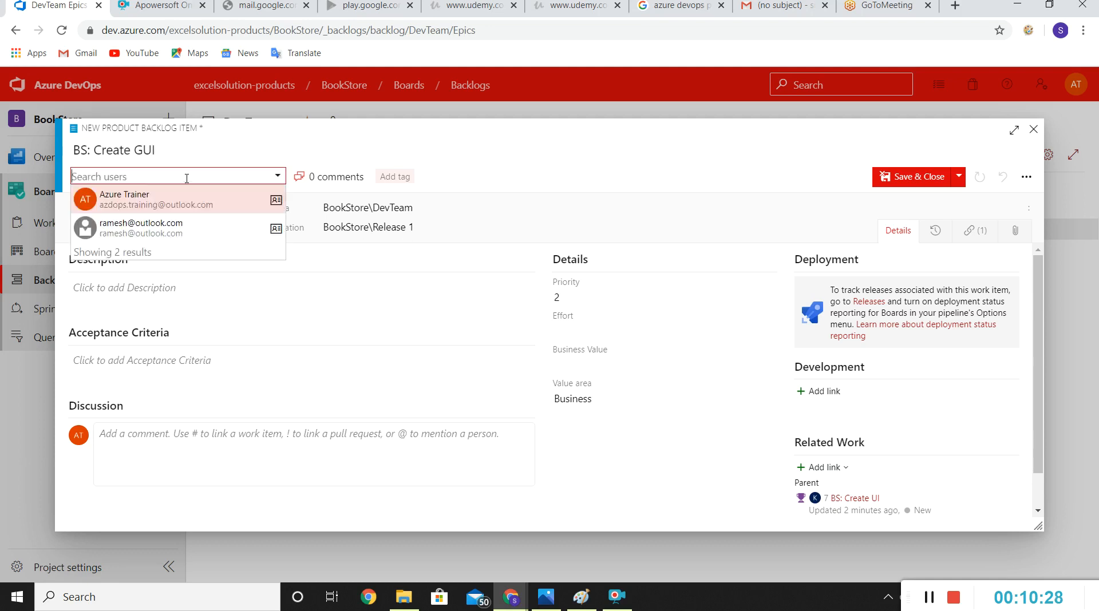
{"action": "left_click", "coordinate": [138, 219]}
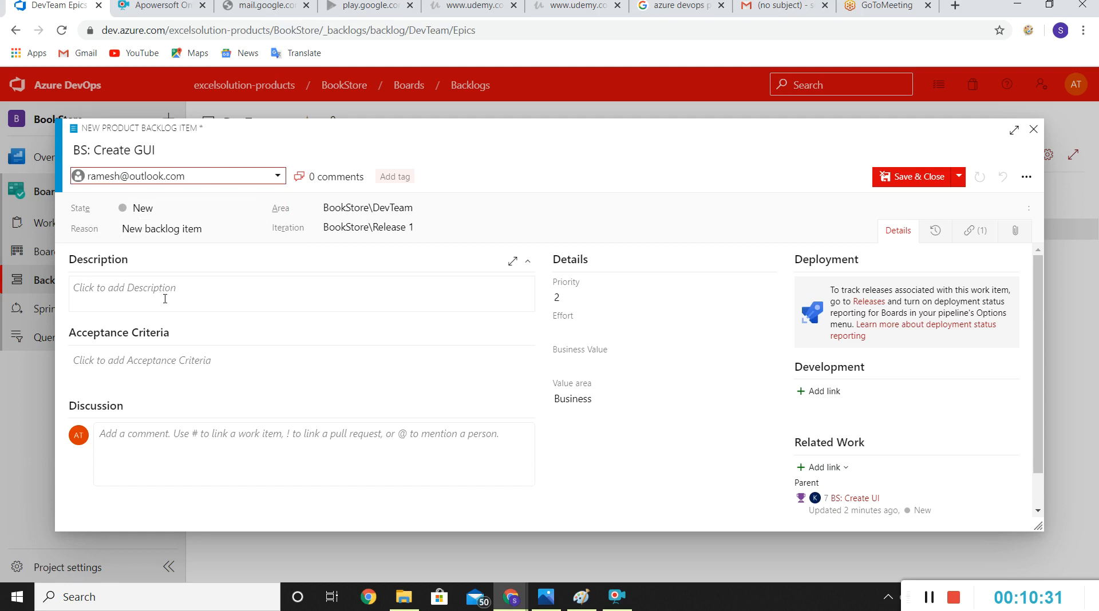
Step: Set the BS: Create GUI item's effort to 36 and its value area to Architectural
{"action": "left_click", "coordinate": [150, 442]}
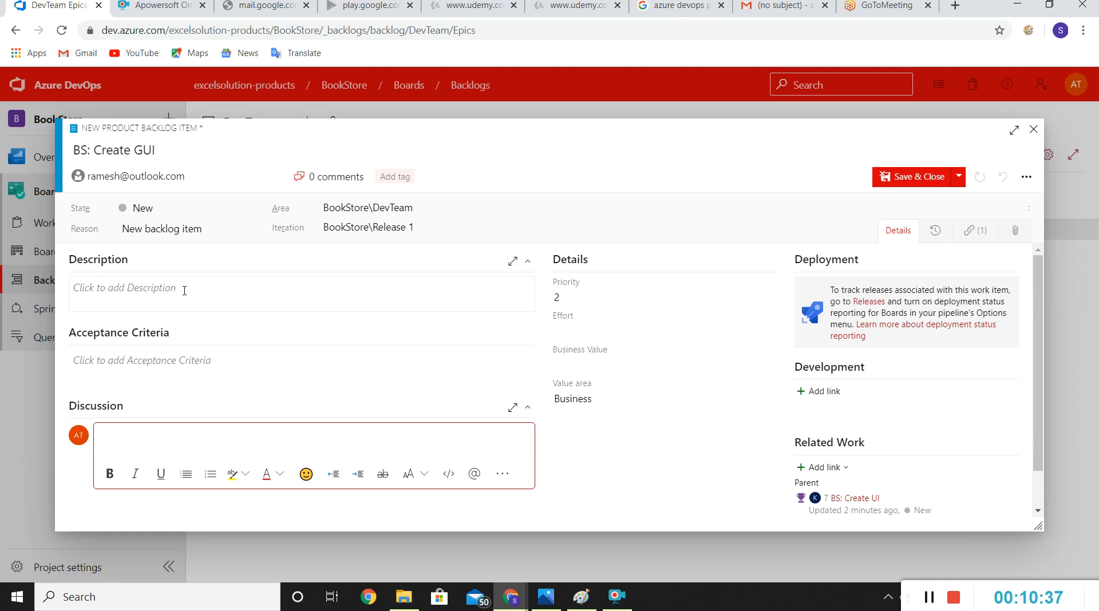
{"action": "left_click", "coordinate": [597, 325]}
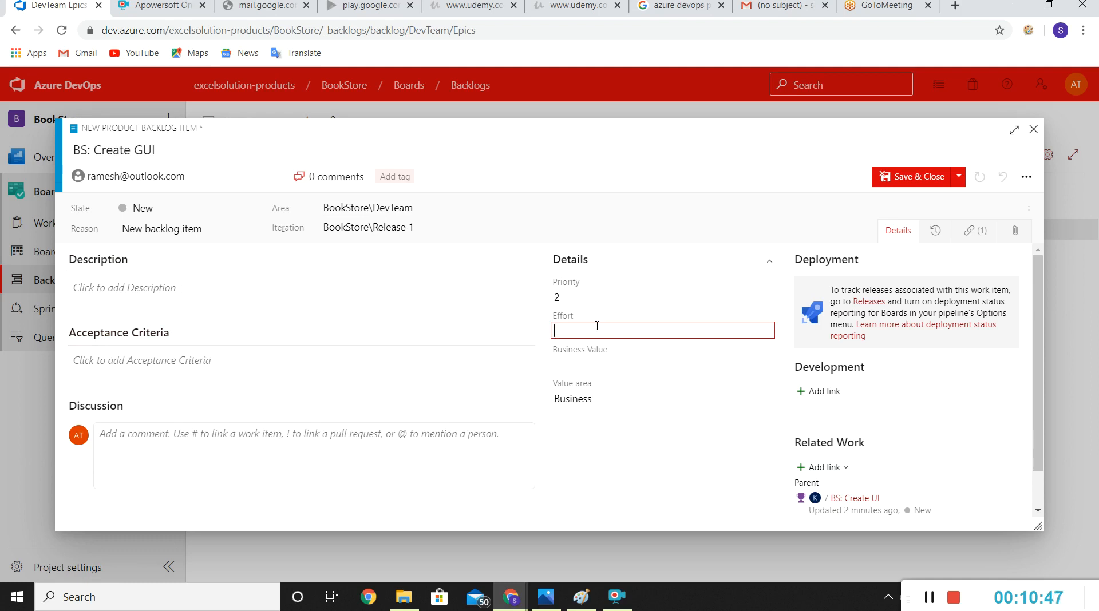
{"action": "type", "text": "36"}
{"action": "left_click", "coordinate": [780, 401]}
{"action": "left_click", "coordinate": [661, 396]}
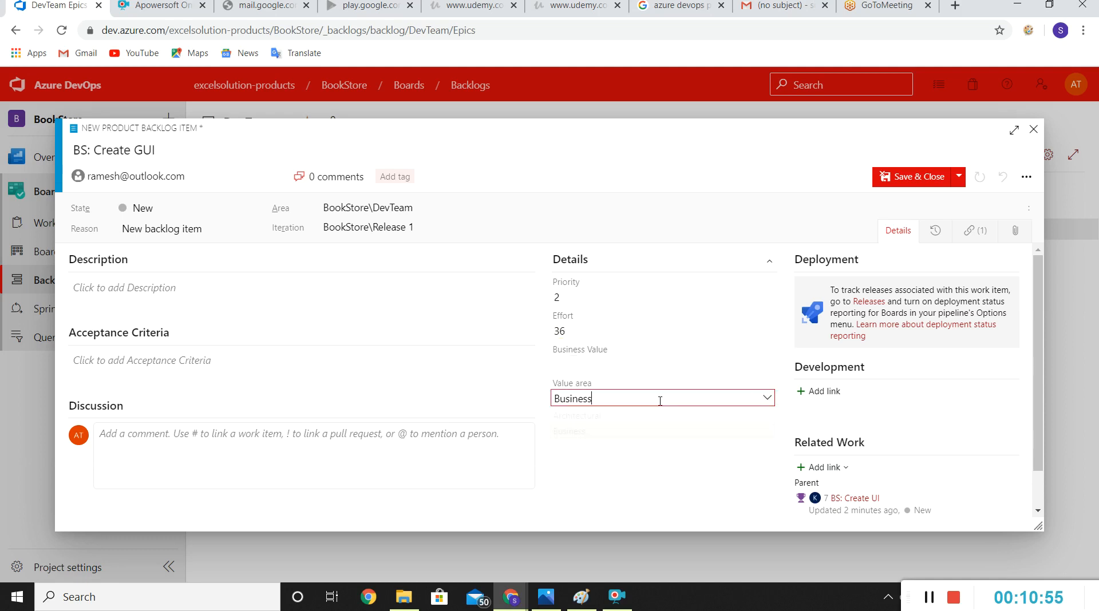
{"action": "left_click", "coordinate": [579, 414]}
Step: Set the priority of the BS: Create GUI item to 3, then save and close it
{"action": "left_click", "coordinate": [633, 296]}
{"action": "left_click", "coordinate": [564, 347]}
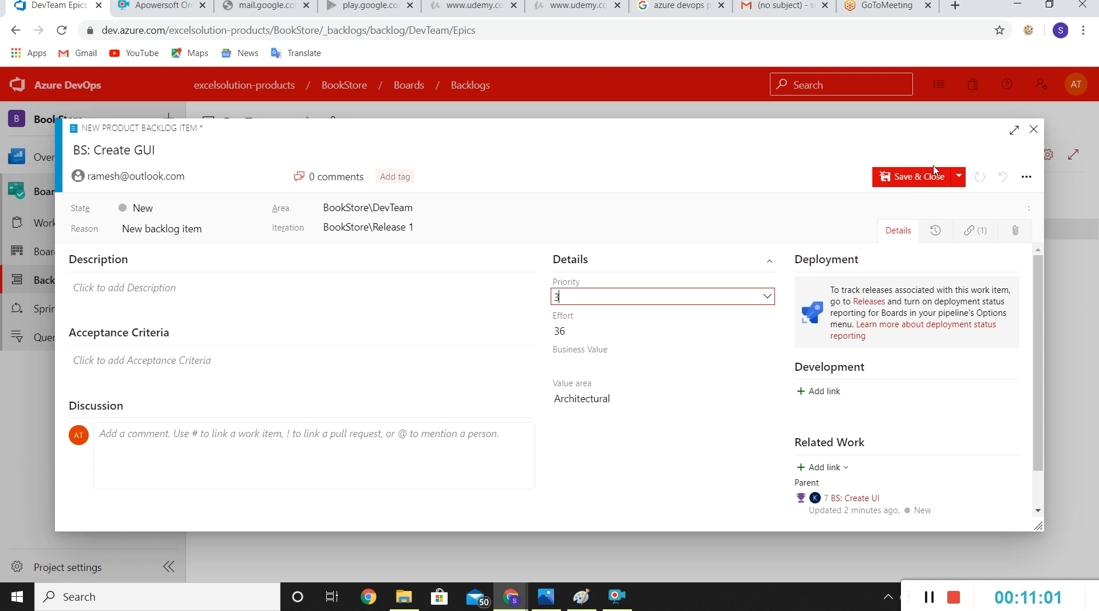
{"action": "left_click", "coordinate": [913, 179]}
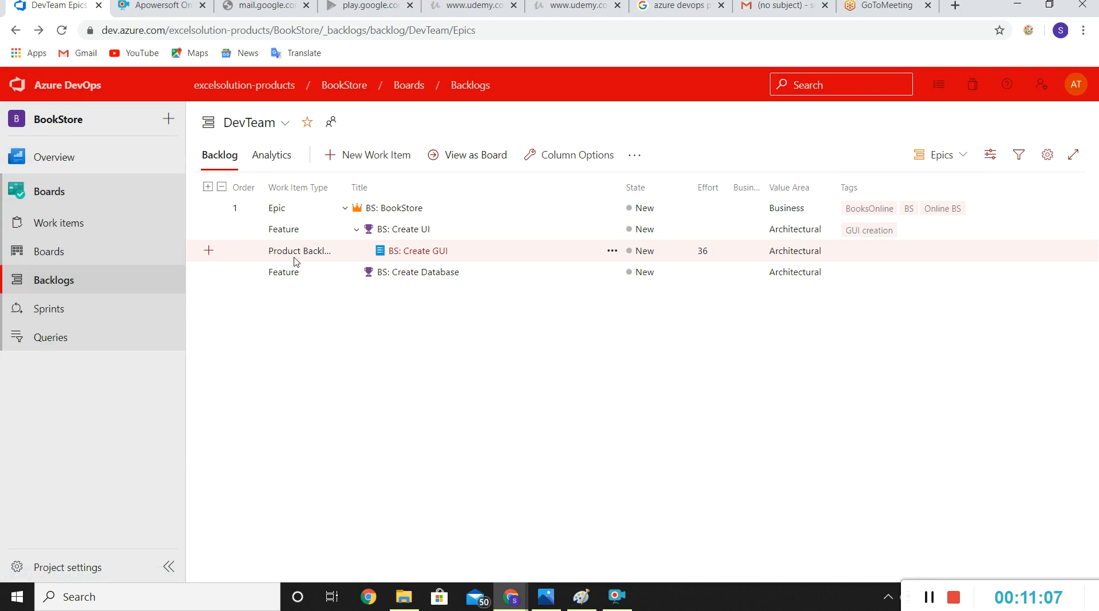
Step: Add another product backlog item under the BS: Create UI feature titled "BS: Create MVC Solution"
{"action": "left_click", "coordinate": [208, 230]}
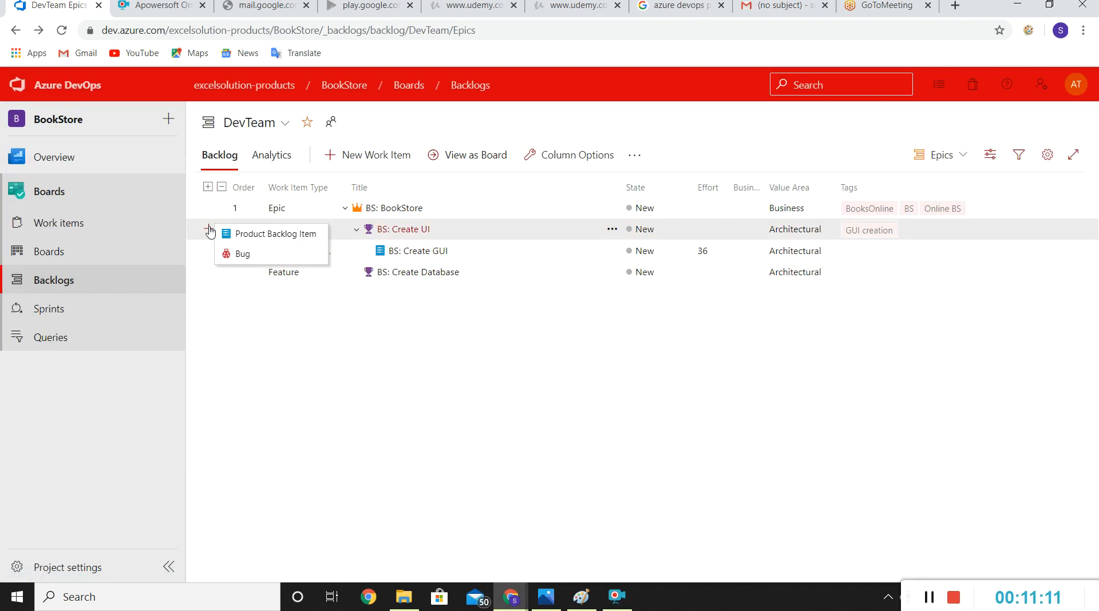
{"action": "left_click", "coordinate": [250, 241]}
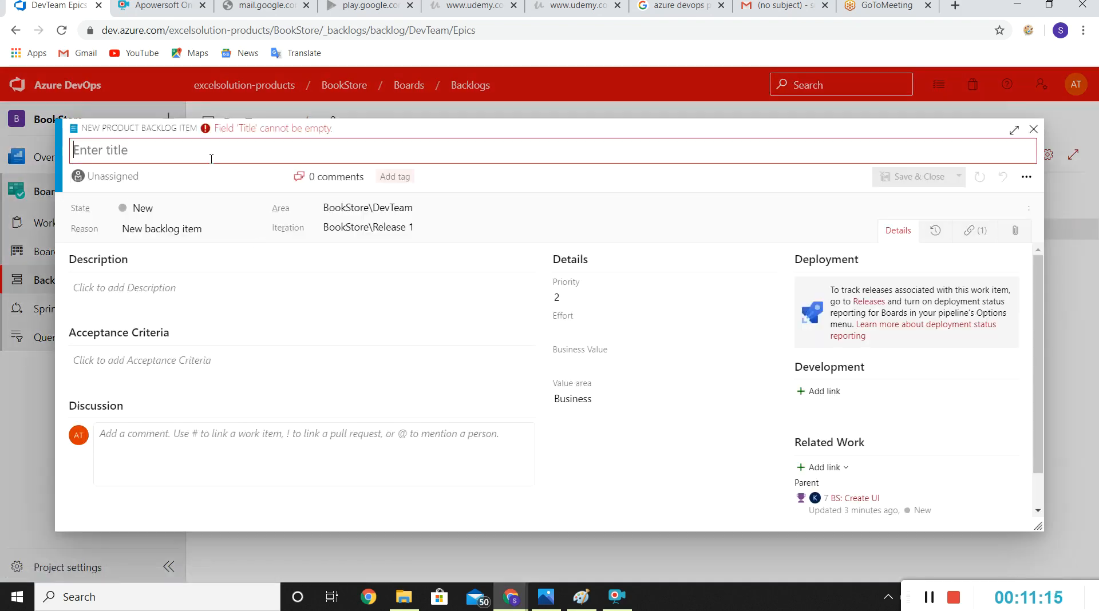
{"action": "type", "text": "BS"}
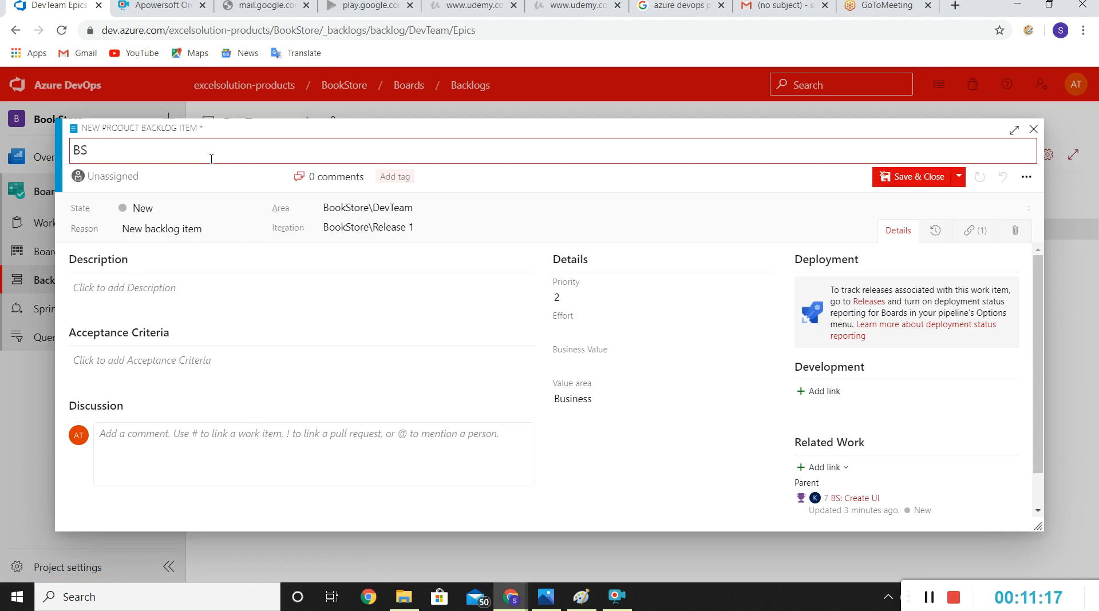
{"action": "type", "text": ": Create MVC Solution"}
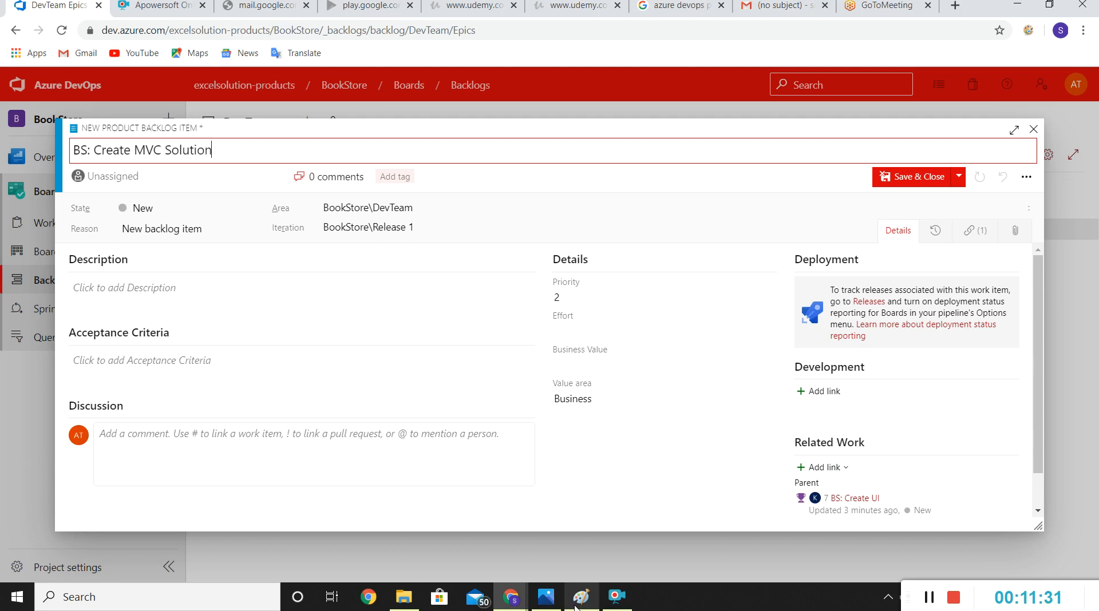
Step: Search for the unlisted team member by name and assign the BS: Create MVC Solution item to that person
{"action": "left_click", "coordinate": [175, 191]}
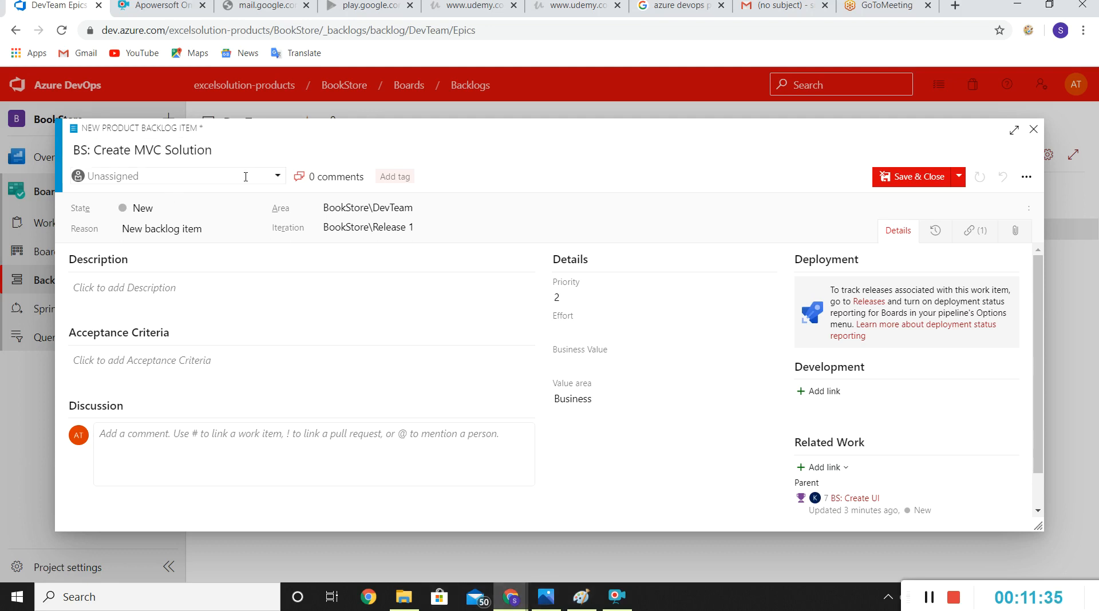
{"action": "left_click", "coordinate": [172, 176]}
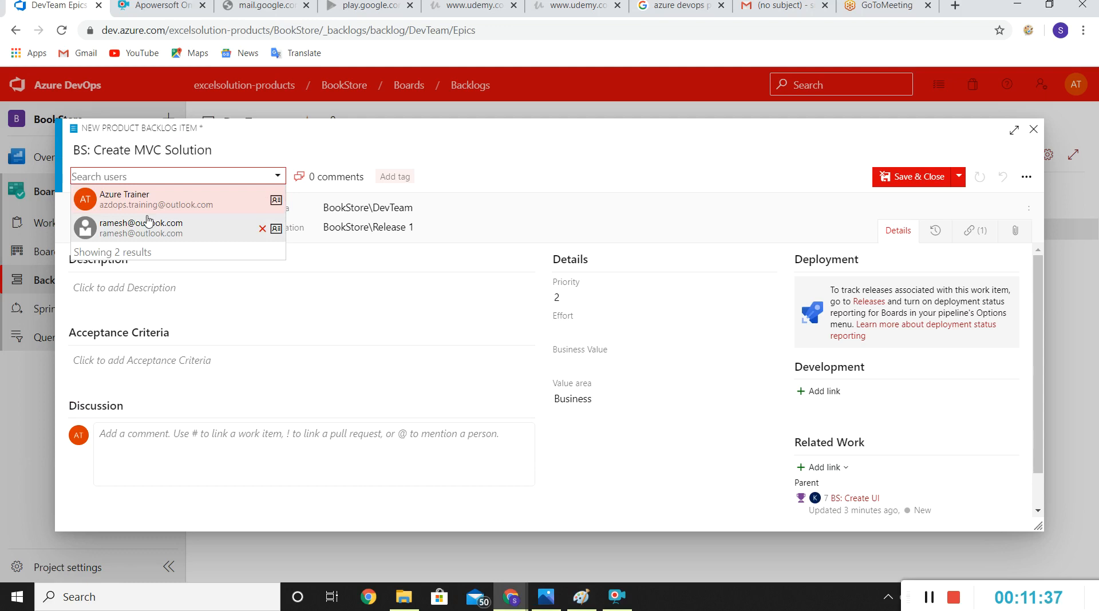
{"action": "type", "text": "kun"}
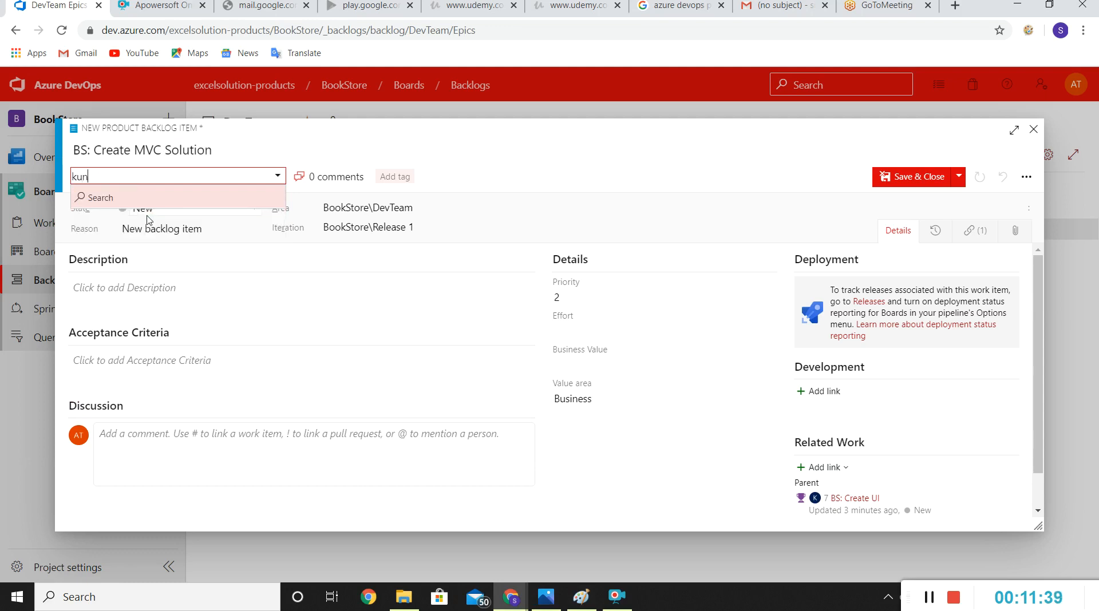
{"action": "left_click", "coordinate": [85, 200]}
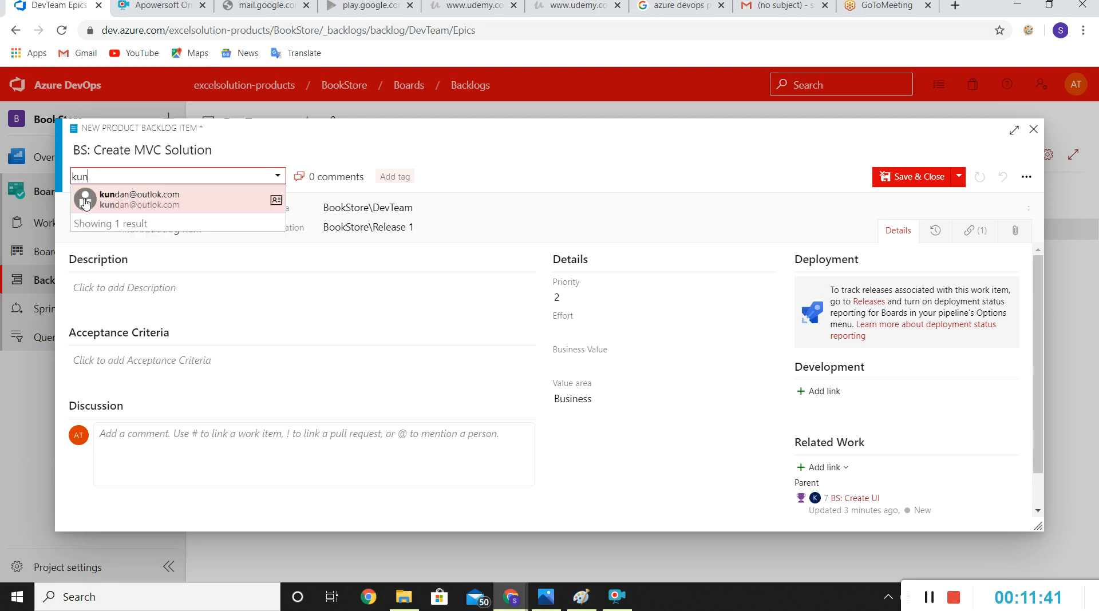
{"action": "left_click", "coordinate": [109, 206]}
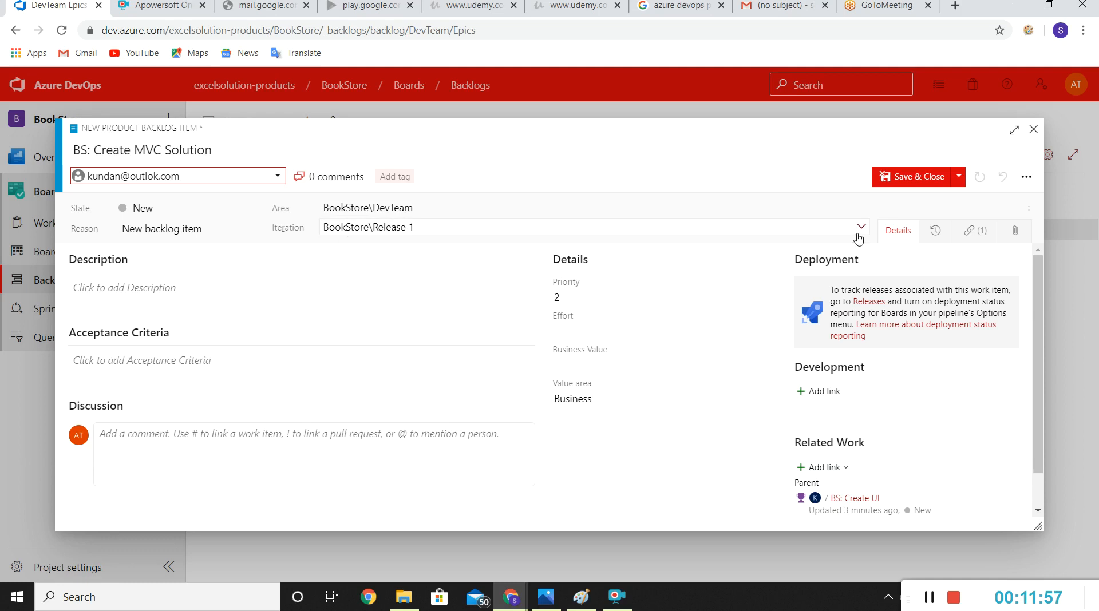
Step: Set the iteration of the BS: Create MVC Solution item to BookStore\Release 1\Sprint 2
{"action": "left_click", "coordinate": [858, 235]}
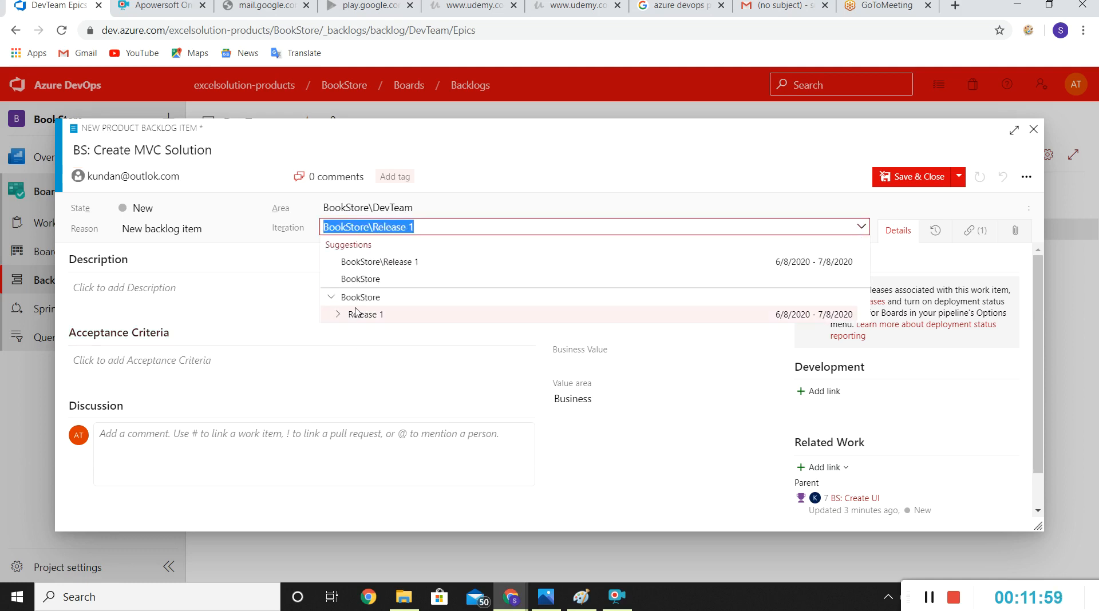
{"action": "left_click", "coordinate": [338, 315]}
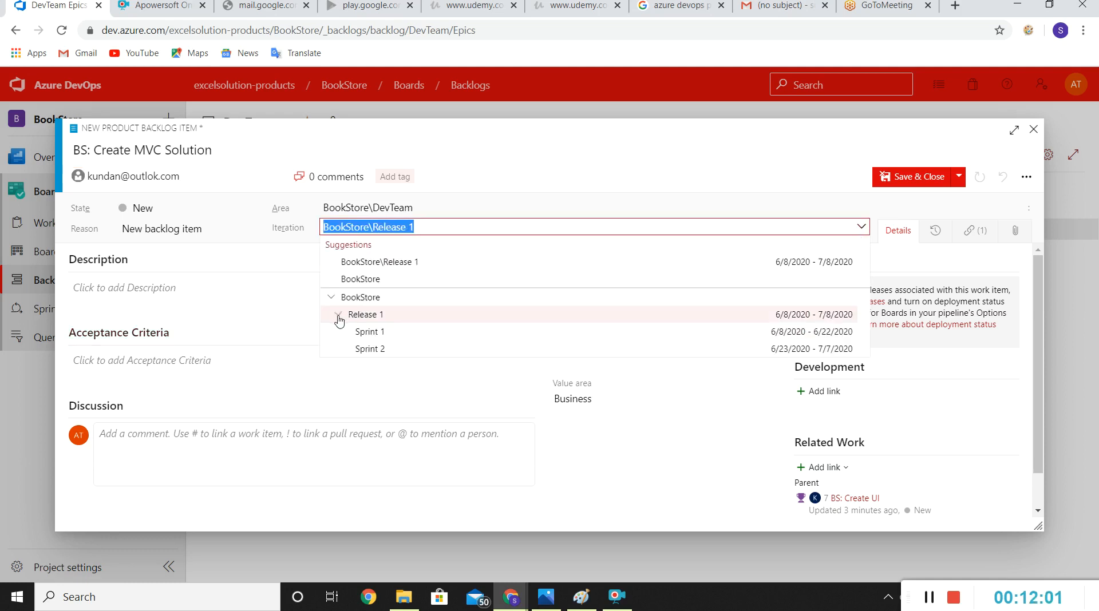
{"action": "left_click", "coordinate": [383, 349]}
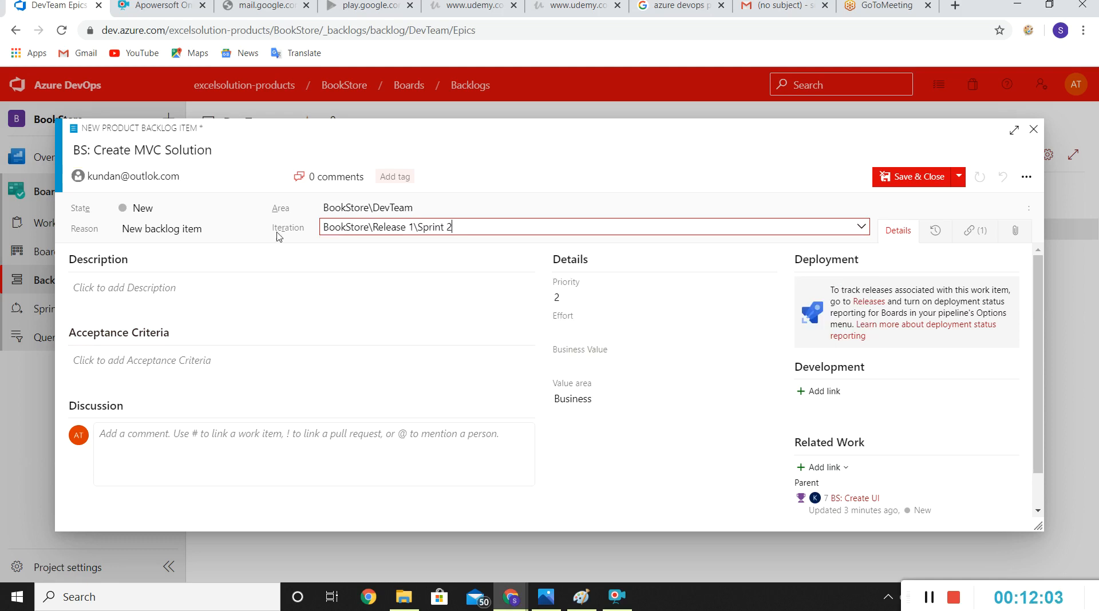
Step: Set the BS: Create MVC Solution item's effort to 45 and value area to Architectural, then save and close it
{"action": "left_click", "coordinate": [599, 328]}
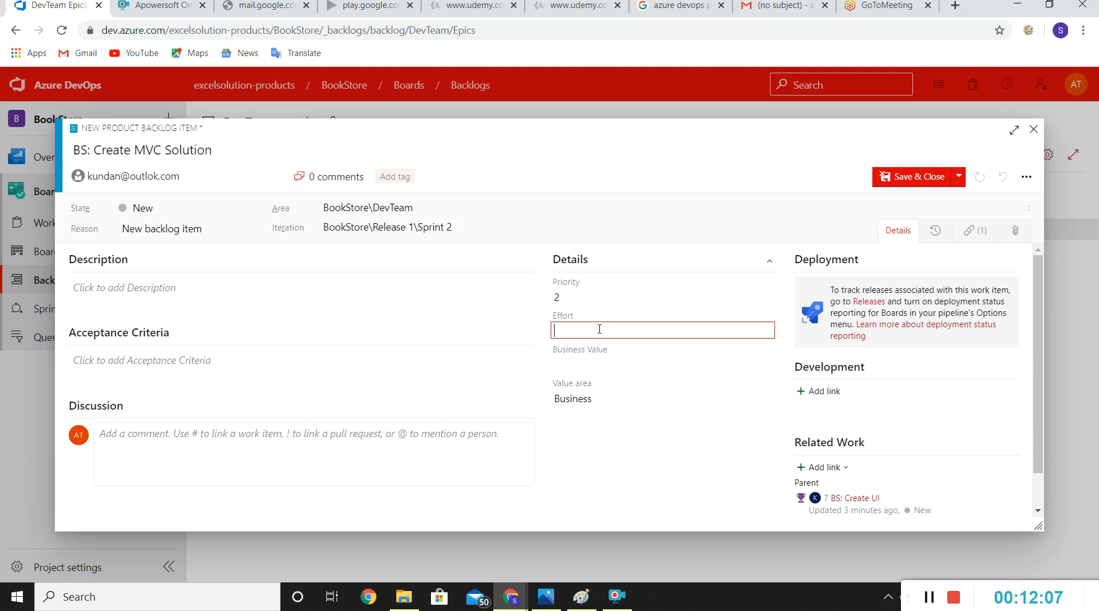
{"action": "type", "text": "45"}
{"action": "left_click", "coordinate": [602, 399]}
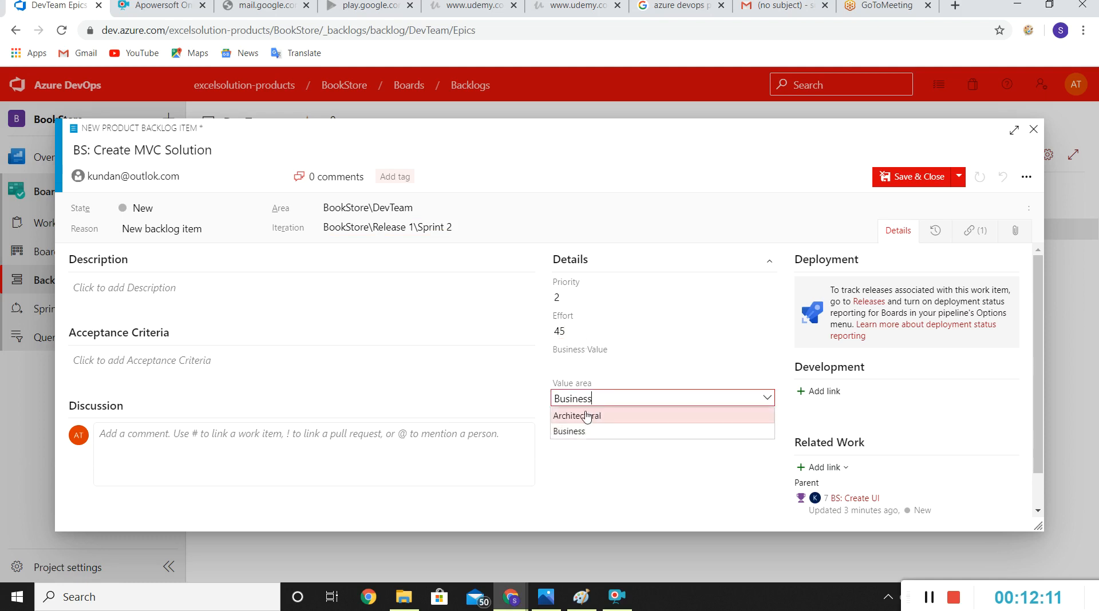
{"action": "left_click", "coordinate": [587, 416]}
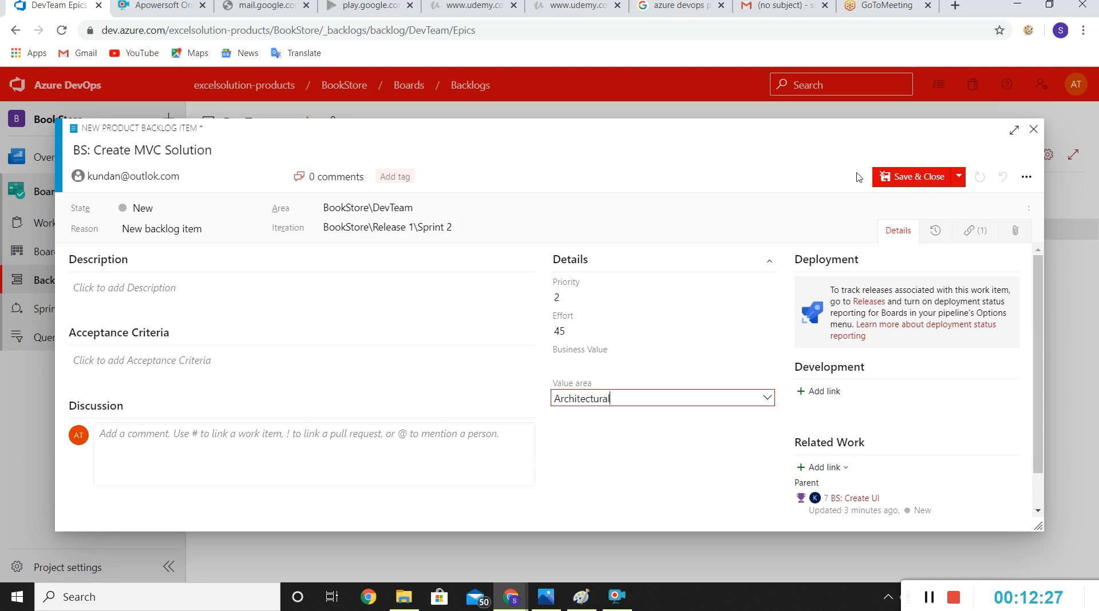
{"action": "left_click", "coordinate": [915, 176]}
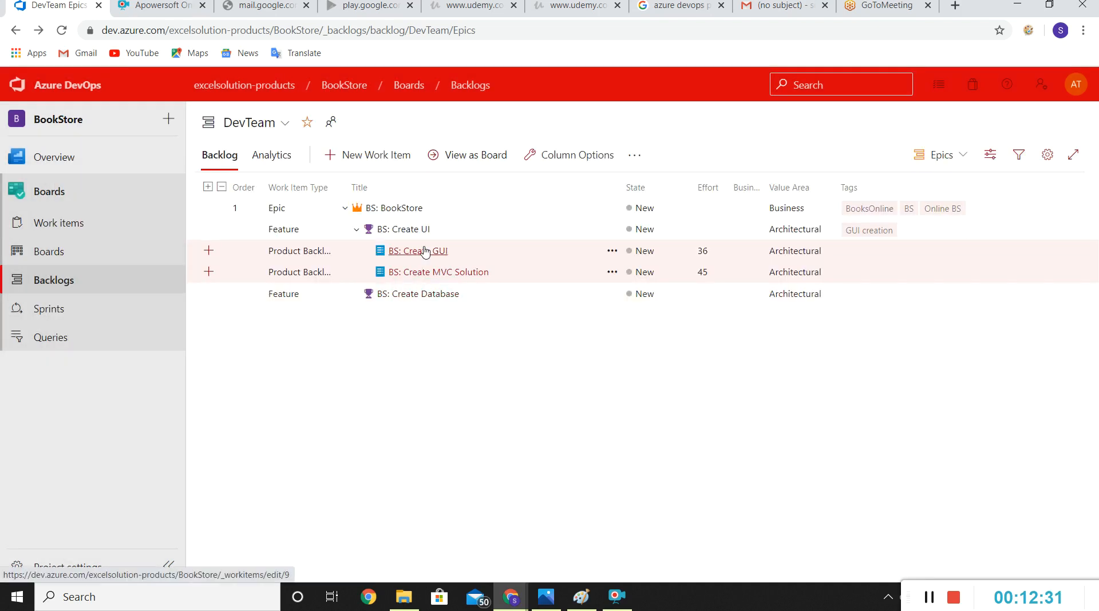
Step: Change the iteration of the BS: Create GUI item to Sprint 1 under Release 1, then save and close it
{"action": "left_click", "coordinate": [425, 252]}
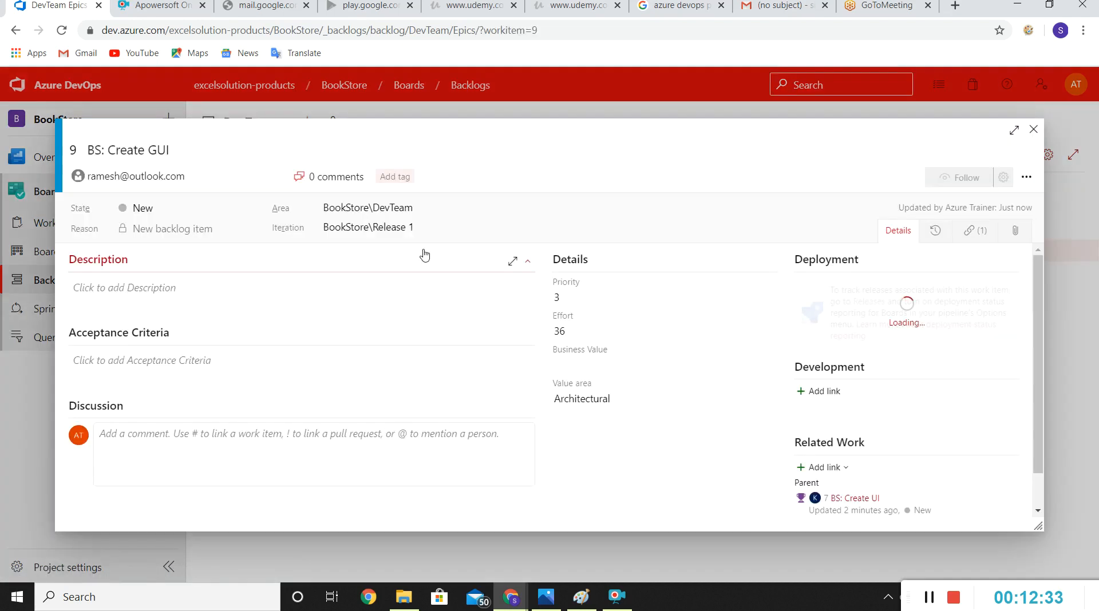
{"action": "left_click", "coordinate": [494, 228]}
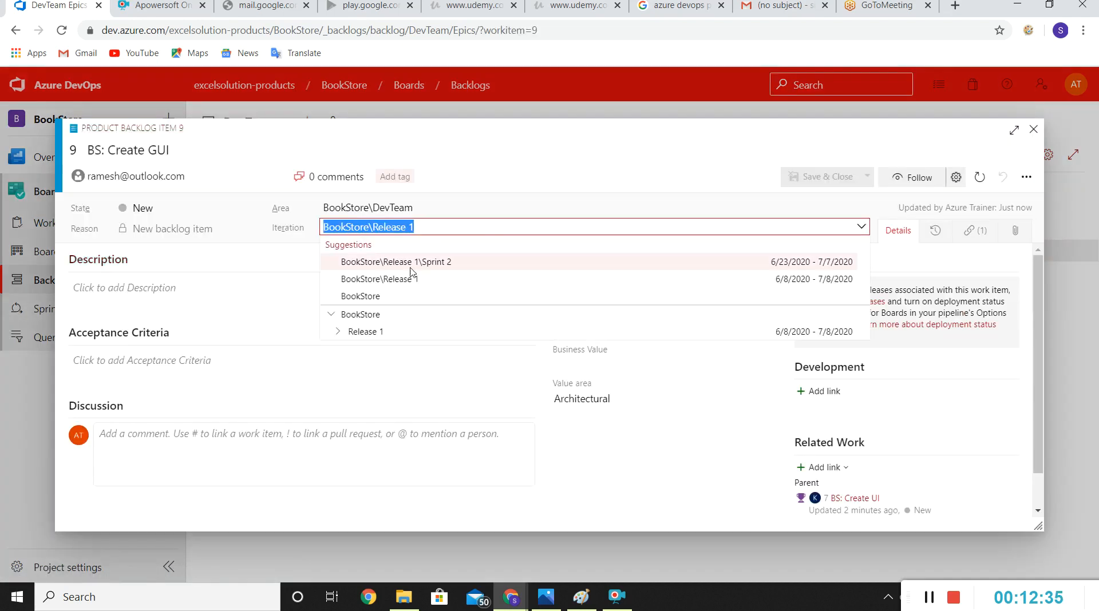
{"action": "left_click", "coordinate": [338, 332]}
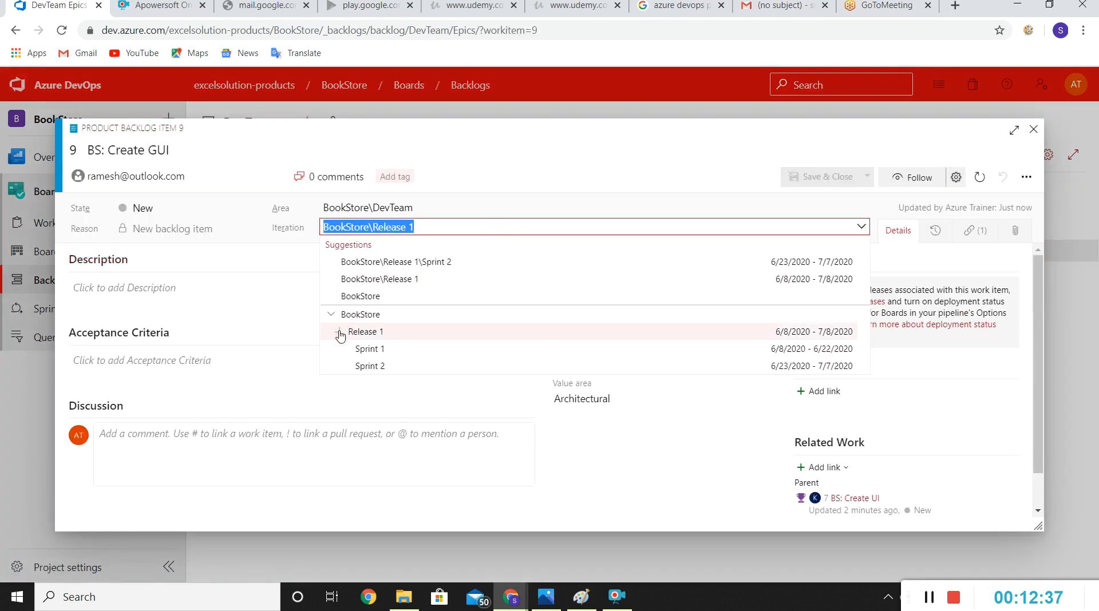
{"action": "left_click", "coordinate": [379, 349]}
{"action": "left_click", "coordinate": [819, 179]}
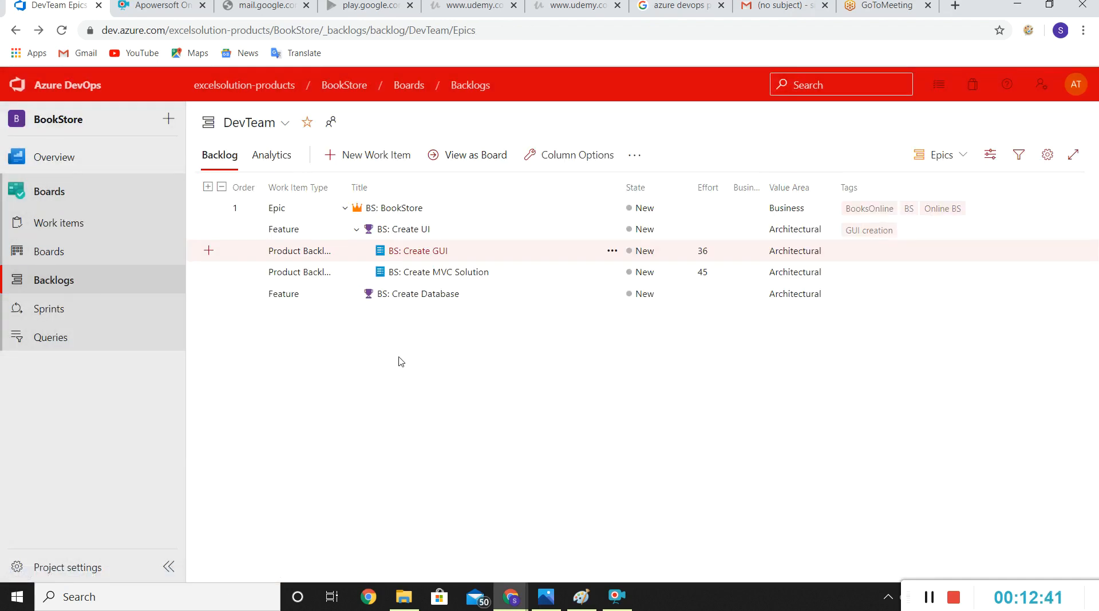
{"action": "left_click", "coordinate": [344, 209]}
{"action": "left_click", "coordinate": [344, 209]}
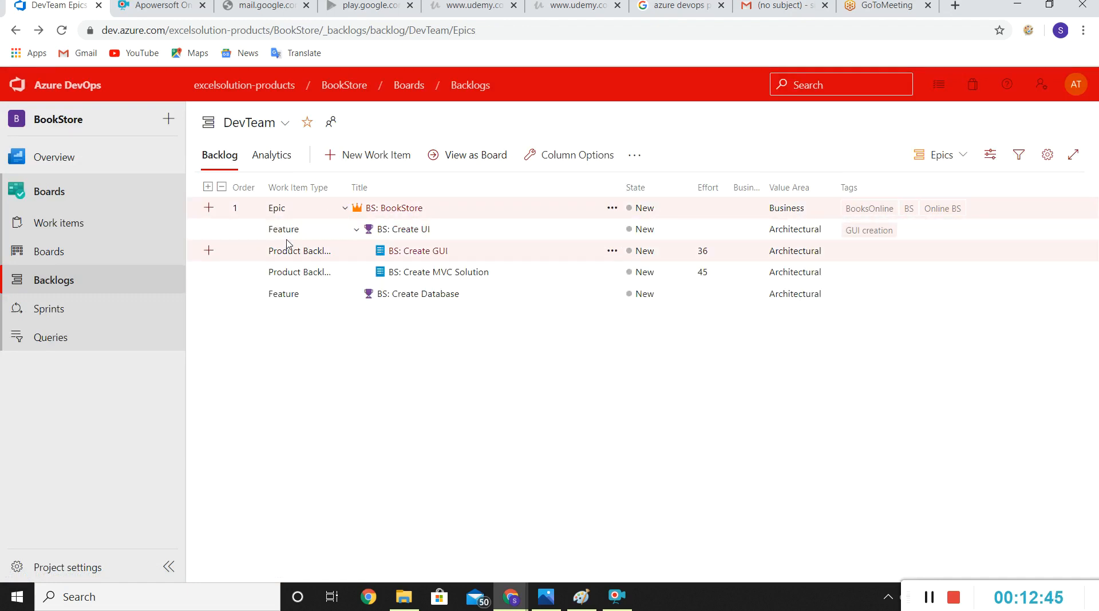
{"action": "left_click", "coordinate": [357, 231]}
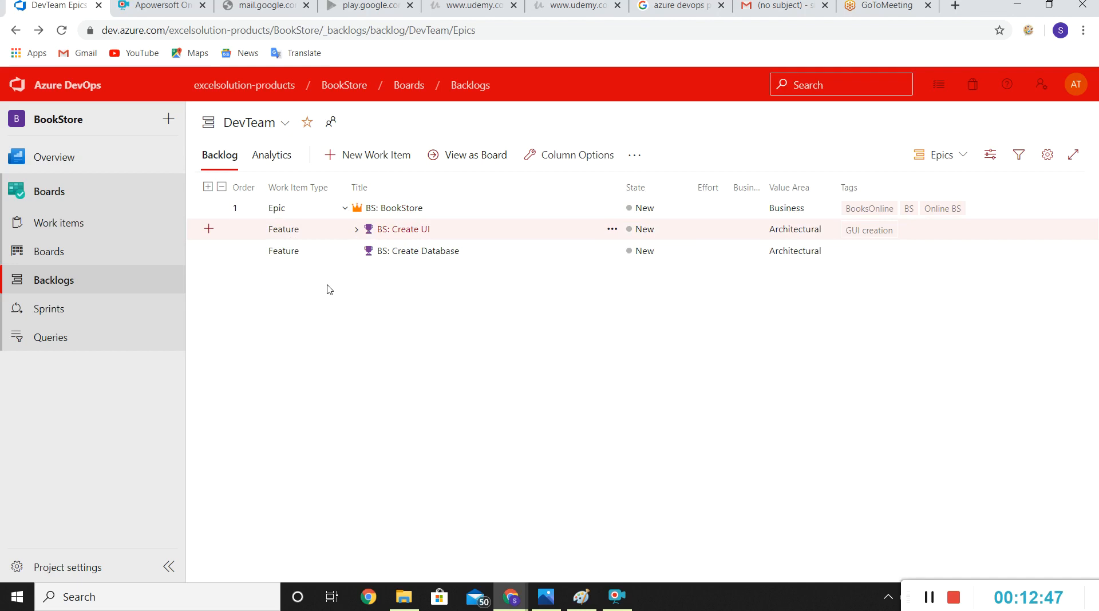
{"action": "left_click", "coordinate": [356, 230]}
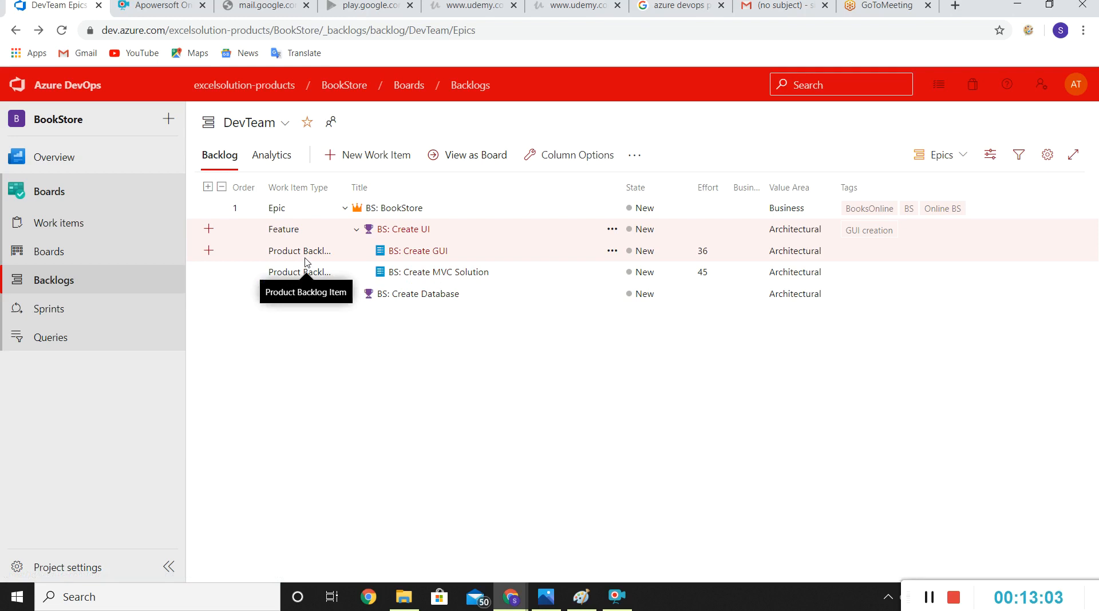
Step: Add a task under the BS: Create GUI item titled "BS : Create HTML Pages"
{"action": "left_click", "coordinate": [209, 256]}
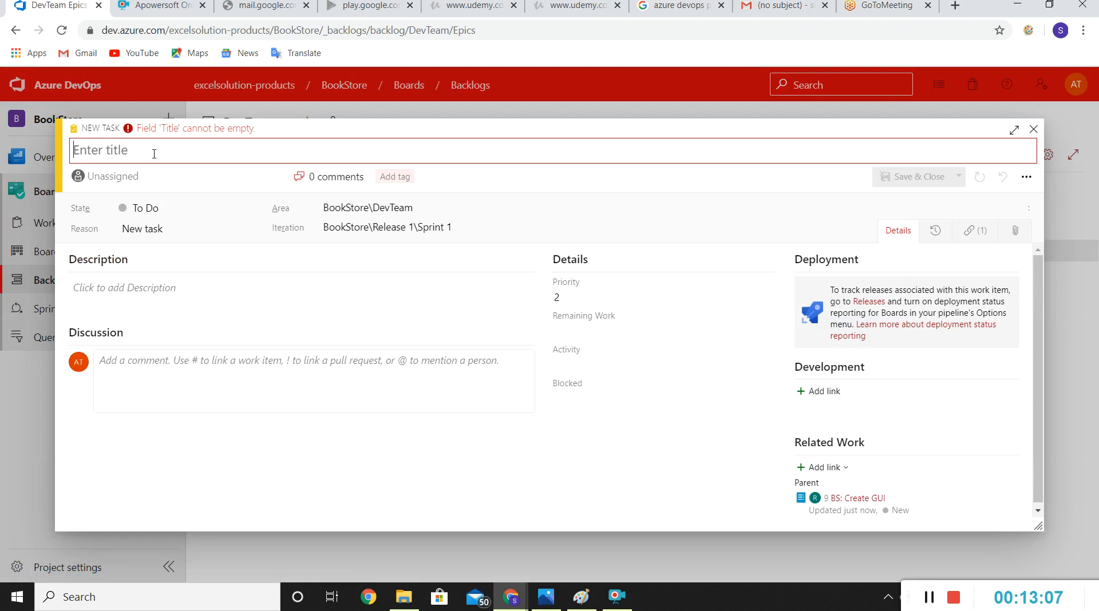
{"action": "type", "text": "BS "}
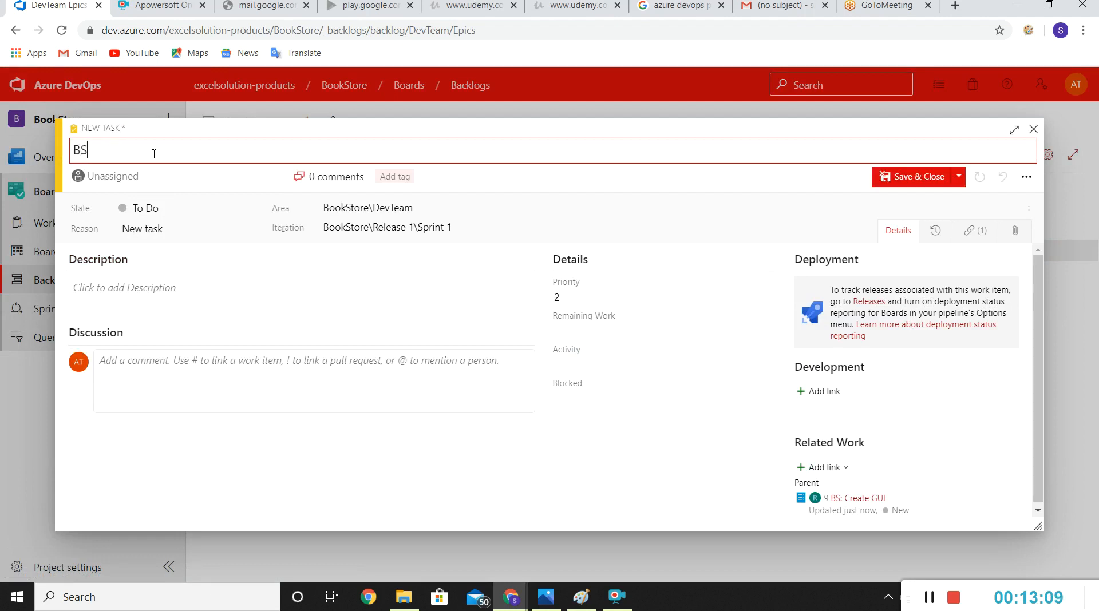
{"action": "type", "text": ": Crea"}
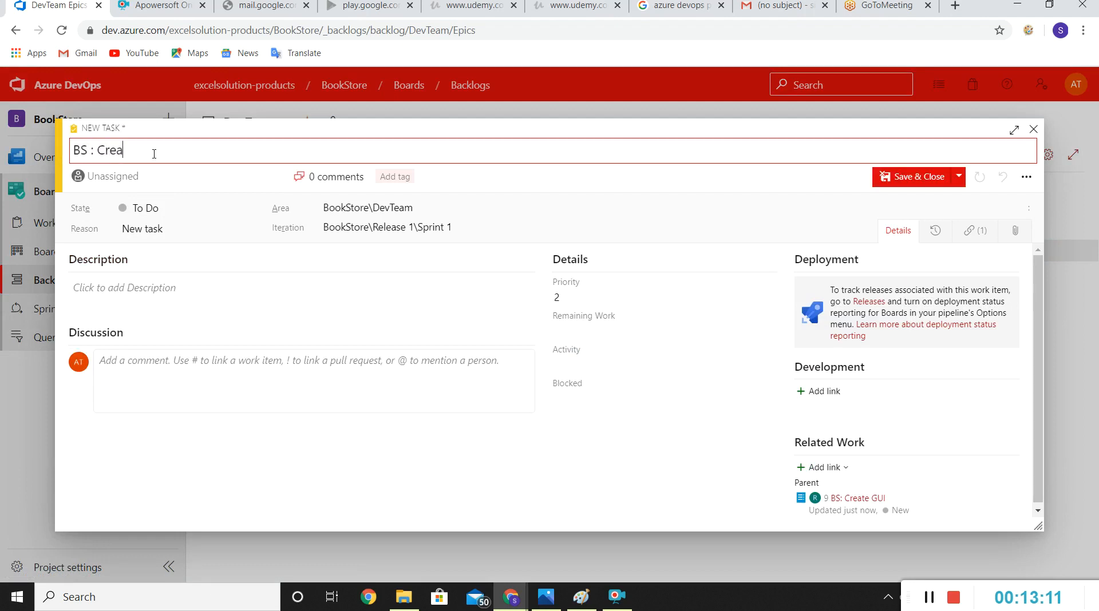
{"action": "type", "text": "te HTML Page"}
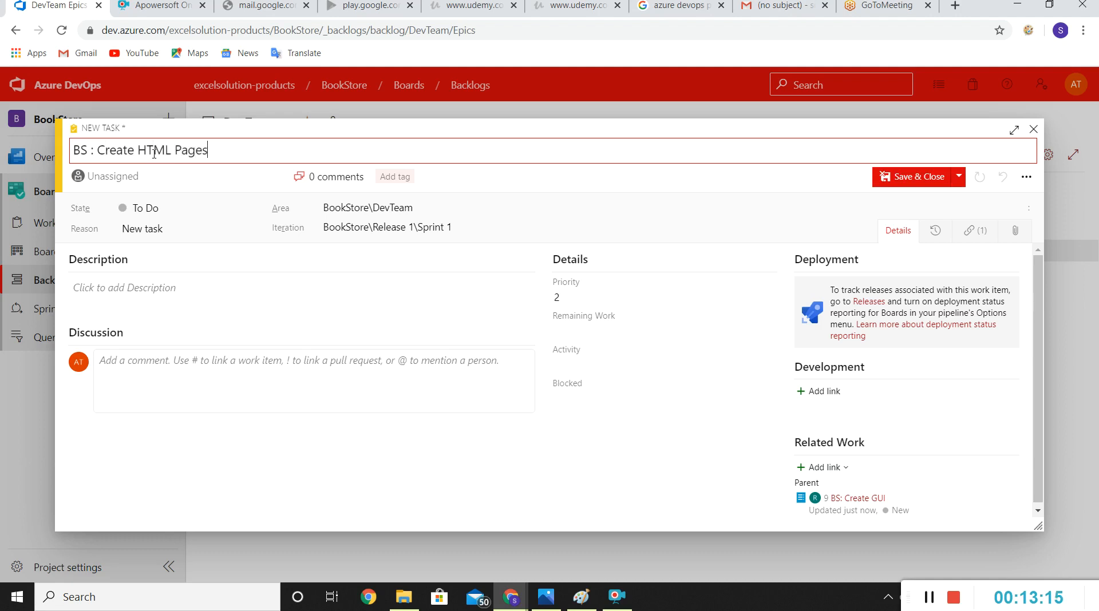
{"action": "type", "text": "s"}
Step: Search for the unlisted team member by name and assign the BS : Create HTML Pages task to that person
{"action": "left_click", "coordinate": [140, 176]}
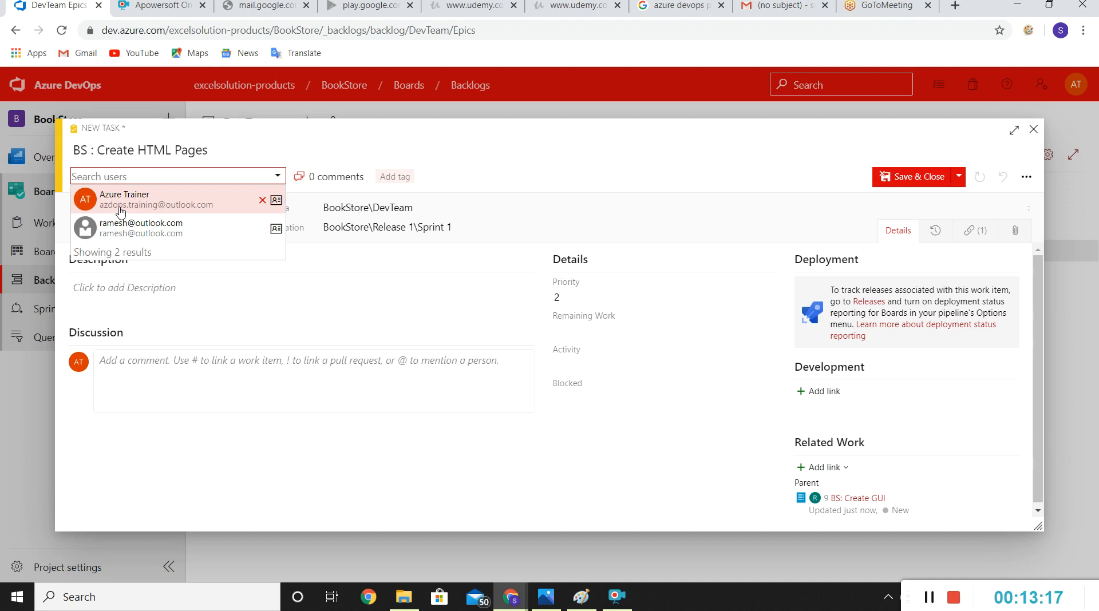
{"action": "type", "text": "kun"}
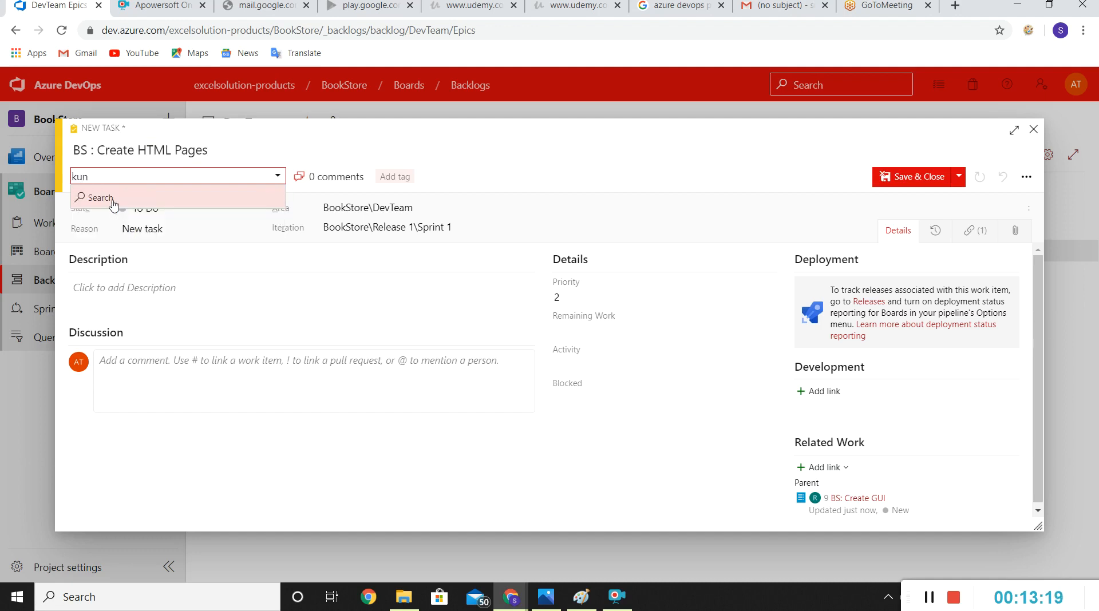
{"action": "left_click", "coordinate": [117, 200]}
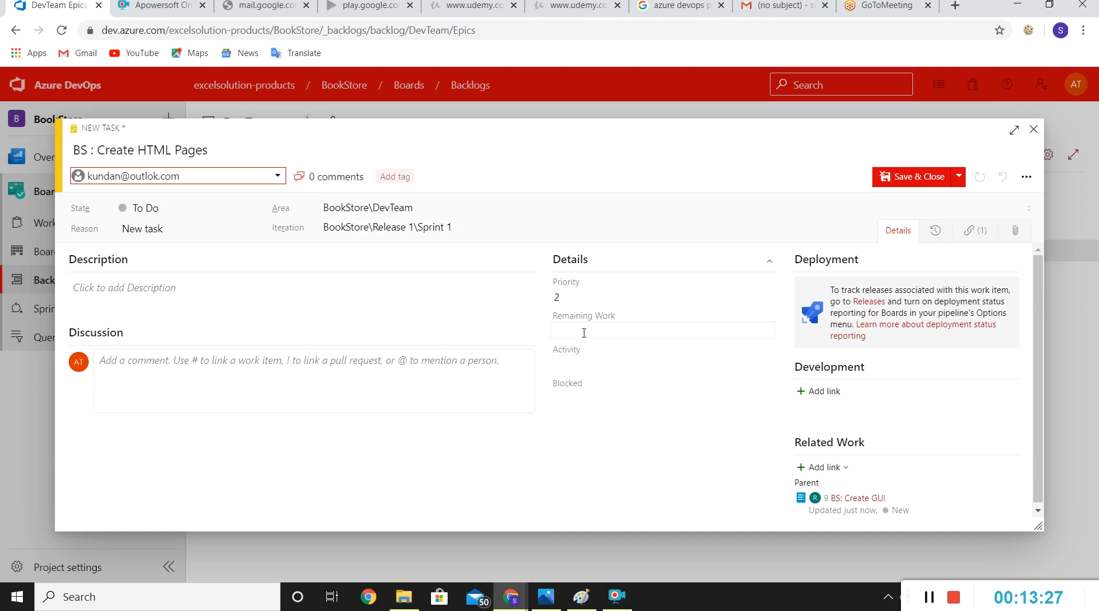
Step: Set the HTML Pages task's activity to Development and priority to 3, then save and close it
{"action": "left_click", "coordinate": [590, 365]}
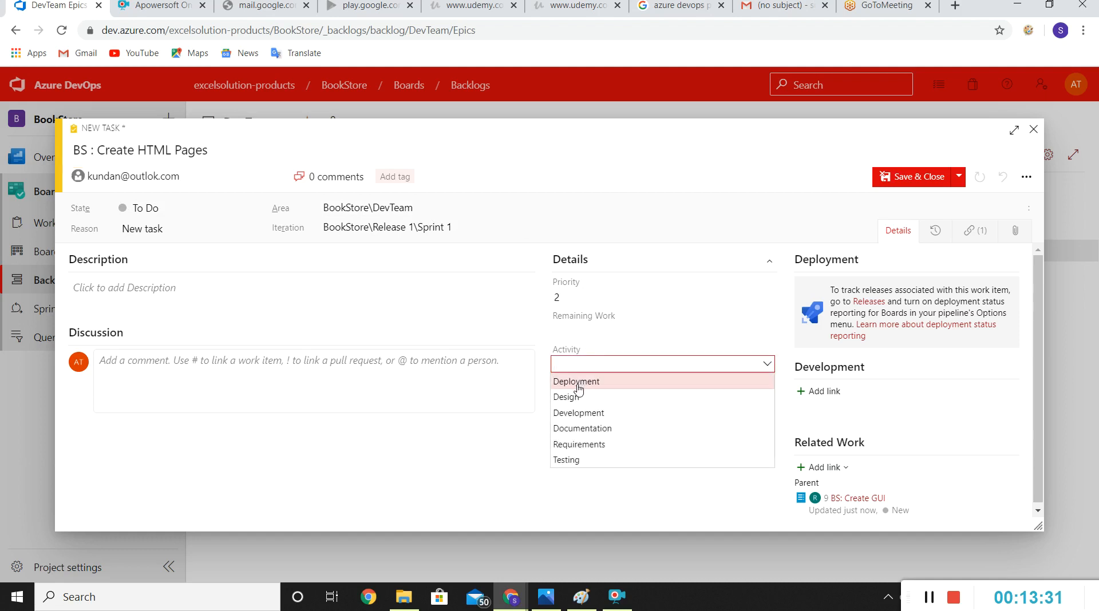
{"action": "left_click", "coordinate": [572, 413]}
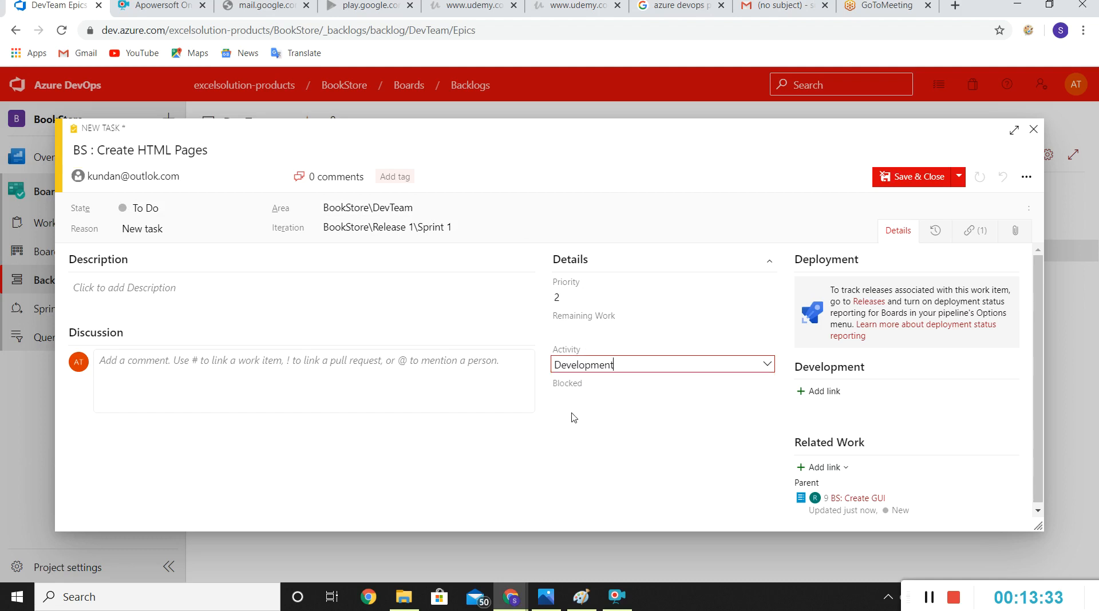
{"action": "left_click", "coordinate": [573, 396]}
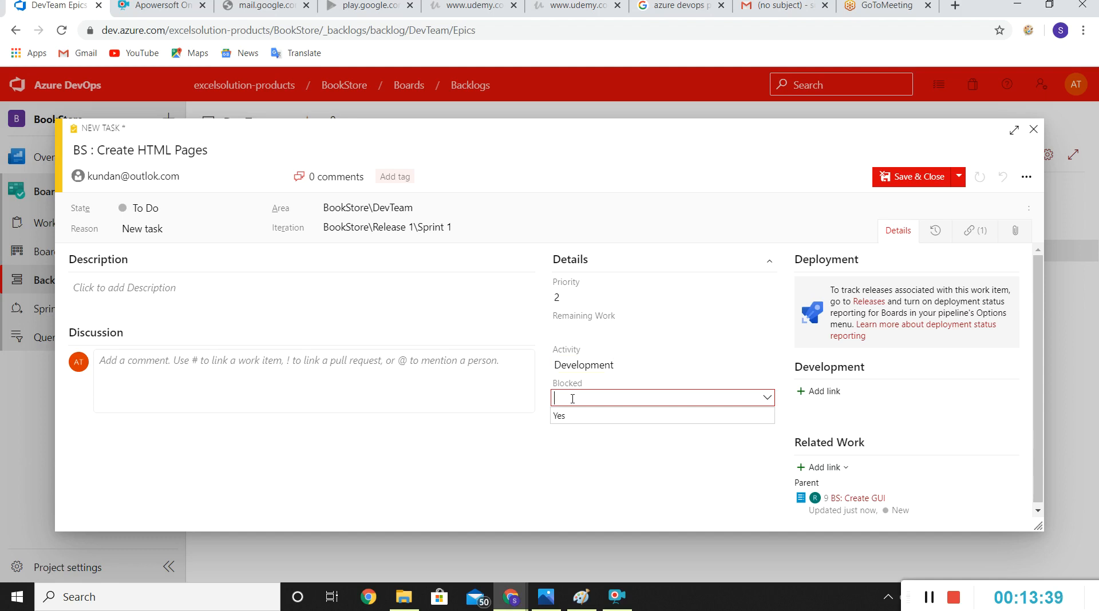
{"action": "left_click", "coordinate": [650, 292]}
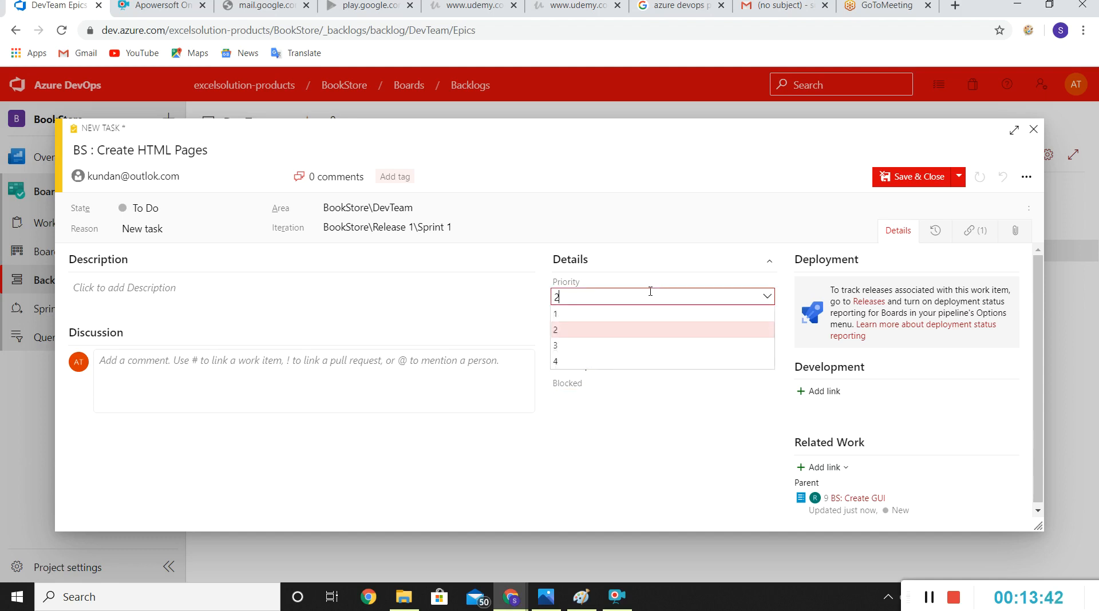
{"action": "left_click", "coordinate": [556, 346]}
{"action": "left_click", "coordinate": [612, 332]}
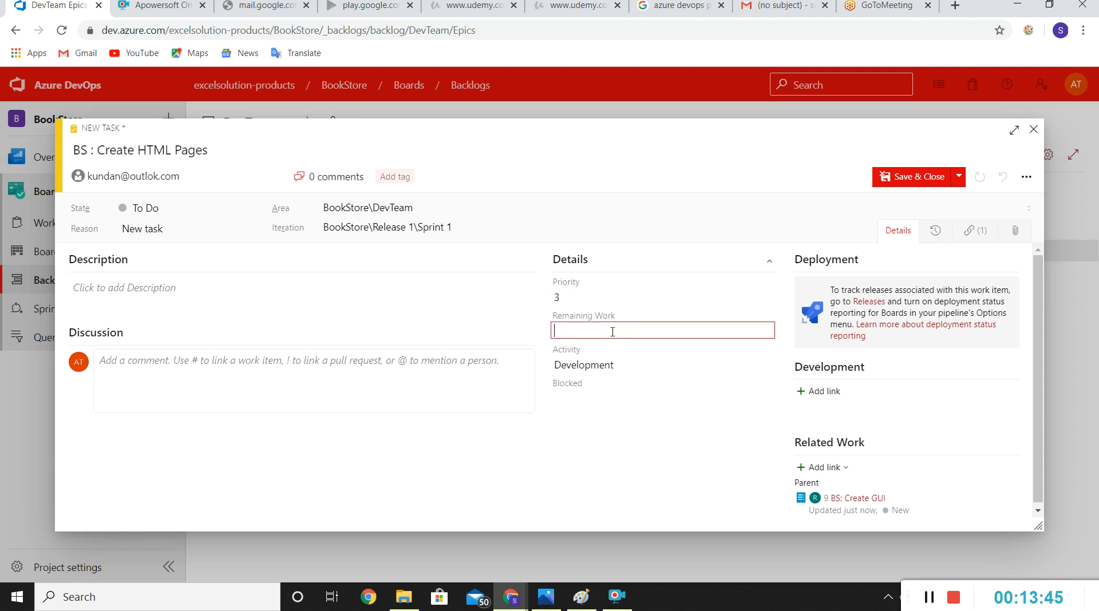
{"action": "left_click", "coordinate": [597, 442]}
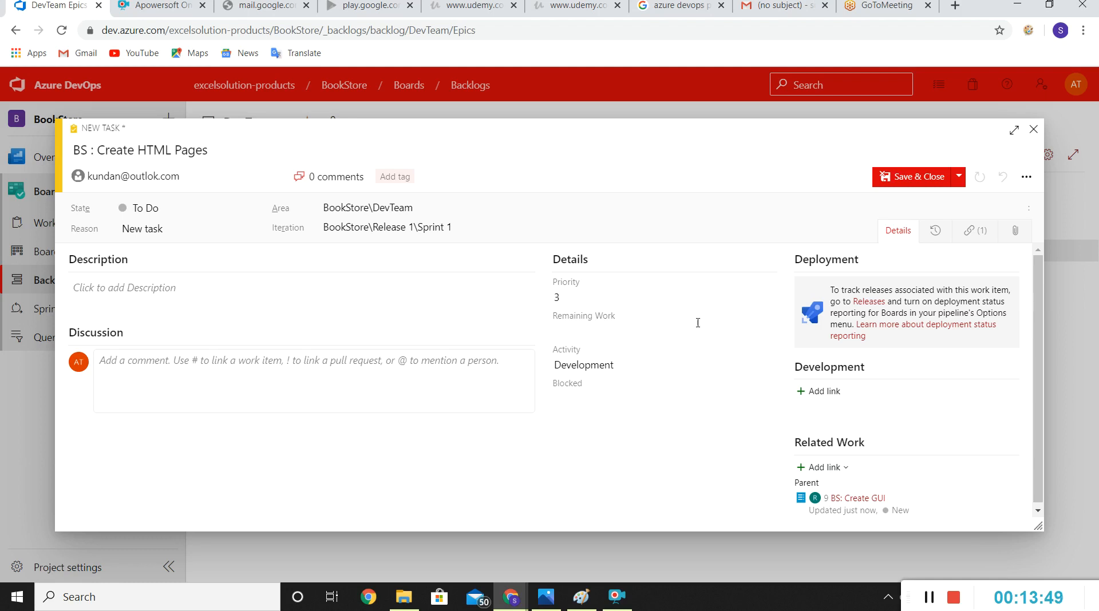
{"action": "left_click", "coordinate": [905, 177]}
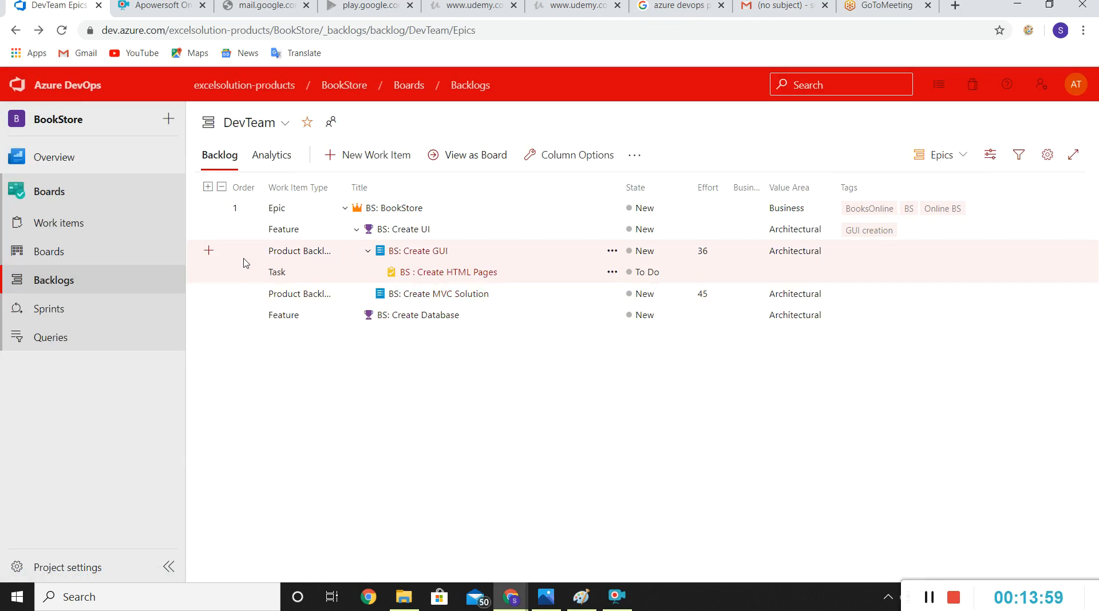
Step: Add another task under the BS: Create GUI item titled "BS: Create CSS"
{"action": "left_click", "coordinate": [210, 252]}
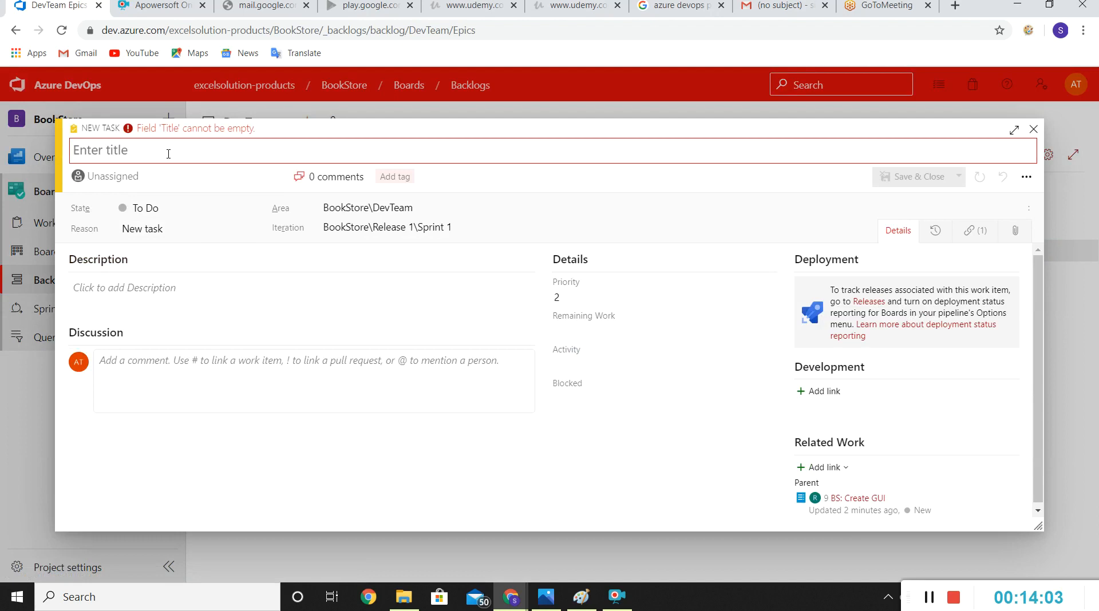
{"action": "type", "text": "BS: Create CSS"}
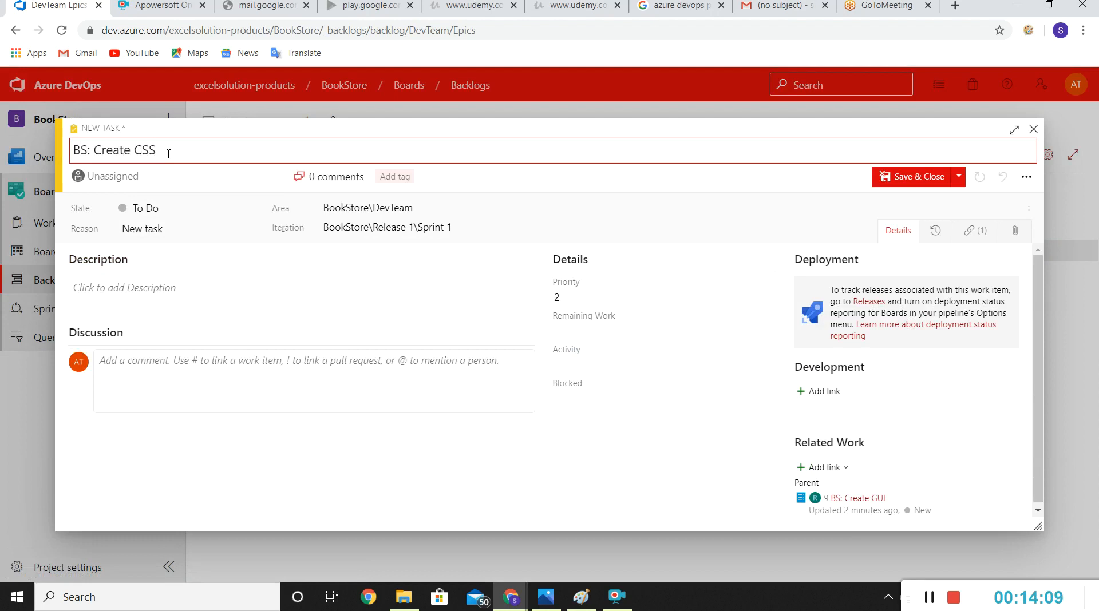
Step: Search for the same team member by name and assign the BS: Create CSS task to that person
{"action": "left_click", "coordinate": [140, 176]}
{"action": "type", "text": "kun"}
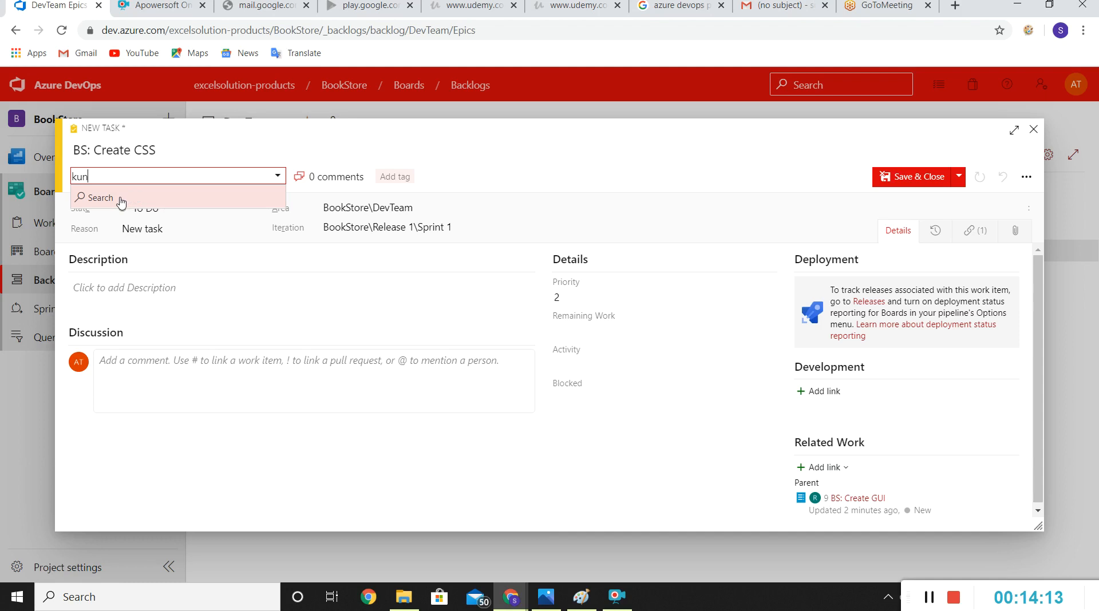
{"action": "left_click", "coordinate": [120, 199]}
{"action": "left_click", "coordinate": [120, 200]}
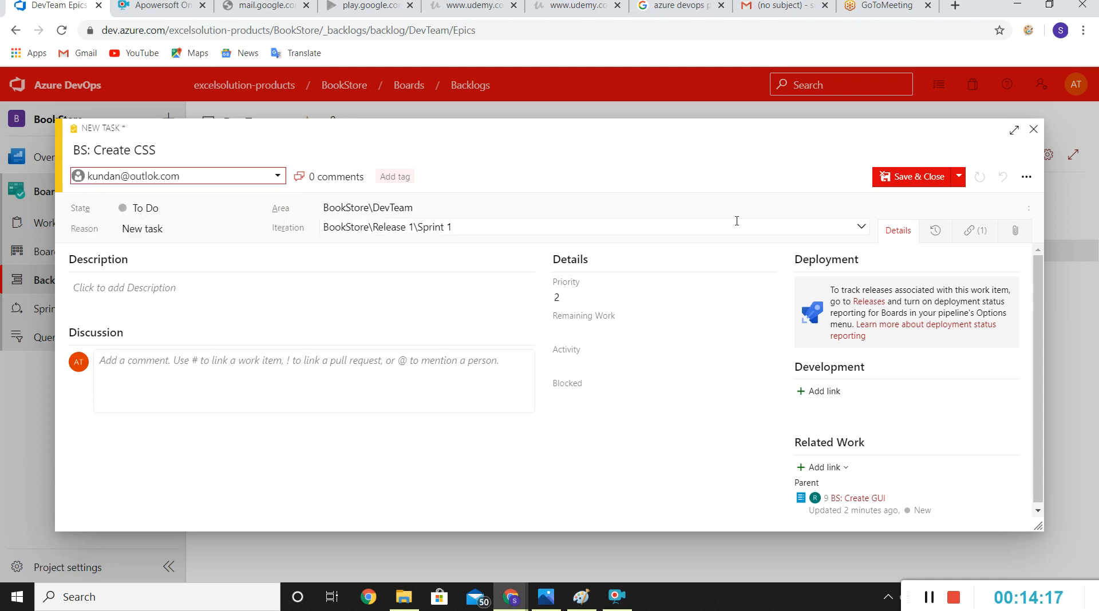
Step: Set the BS: Create CSS task's activity to Development and its priority to 3
{"action": "left_click", "coordinate": [597, 331]}
{"action": "left_click", "coordinate": [590, 364]}
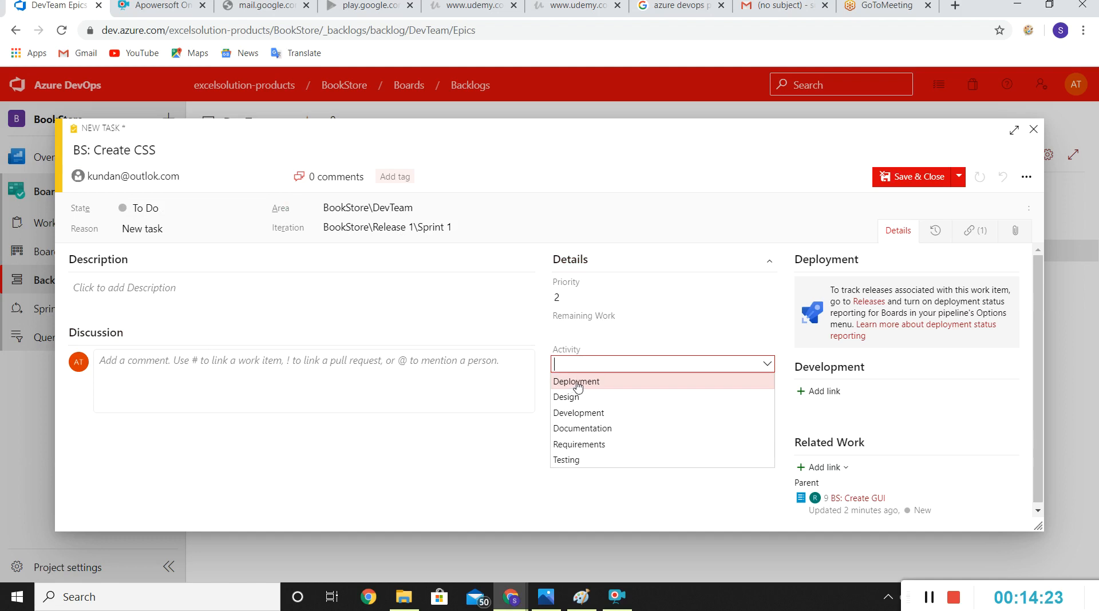
{"action": "left_click", "coordinate": [578, 384]}
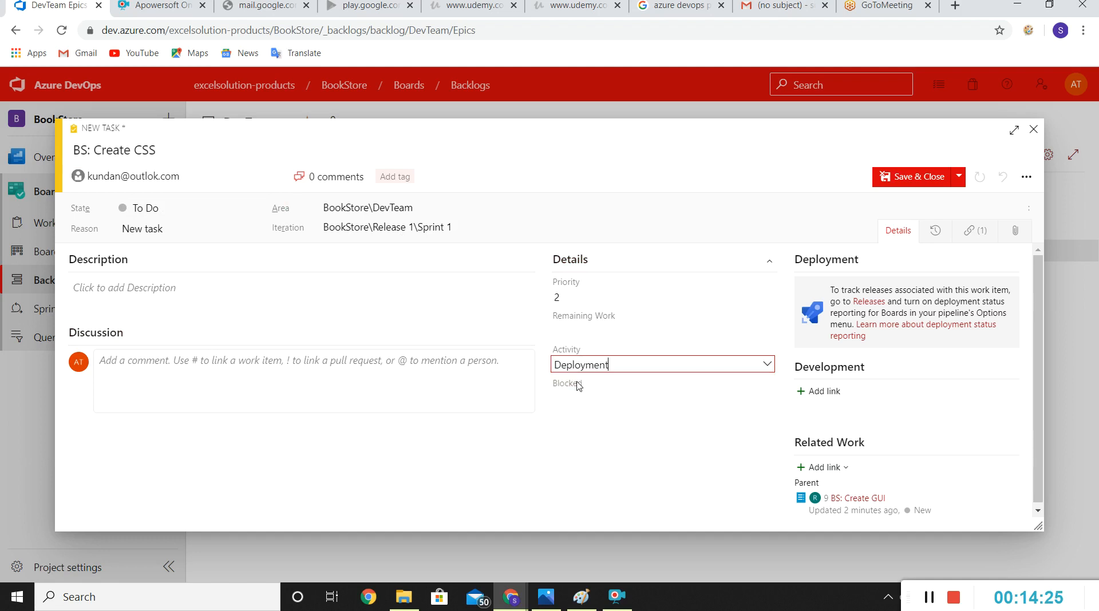
{"action": "left_click", "coordinate": [651, 365]}
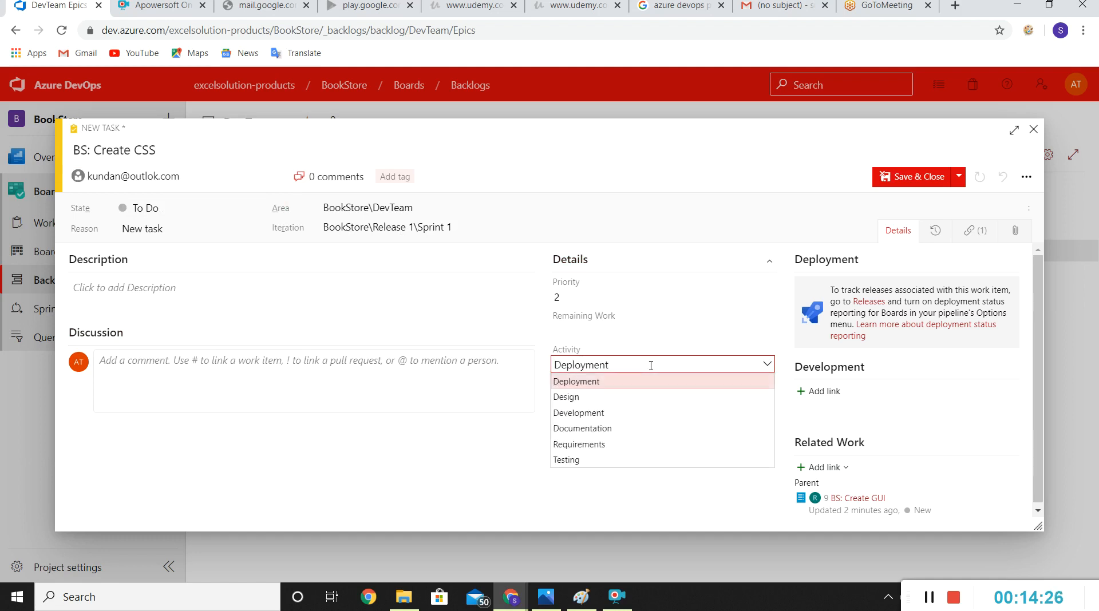
{"action": "left_click", "coordinate": [596, 415]}
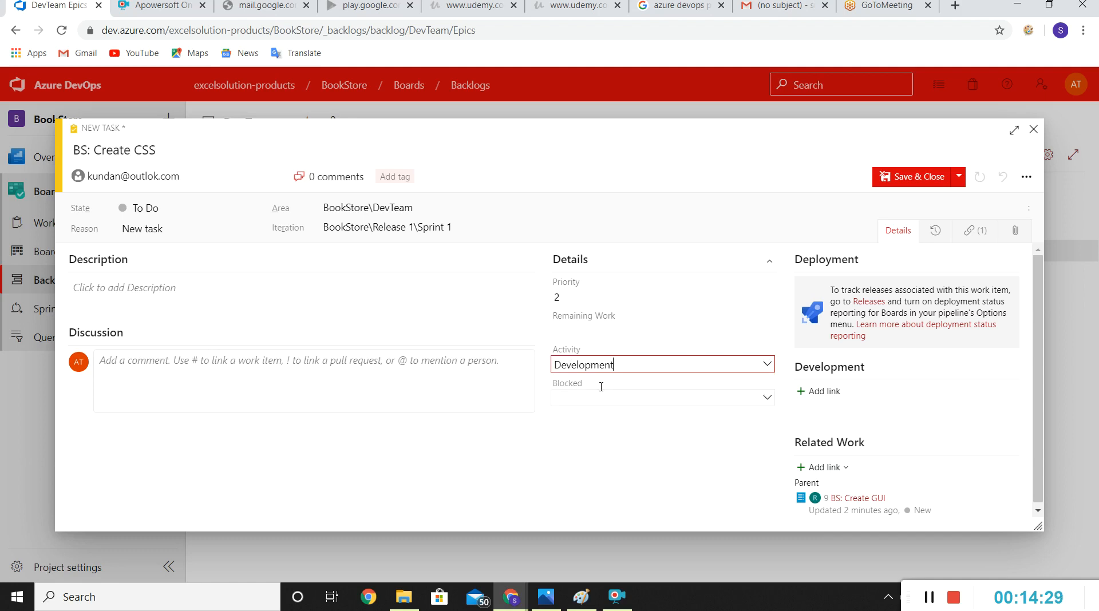
{"action": "left_click", "coordinate": [656, 293]}
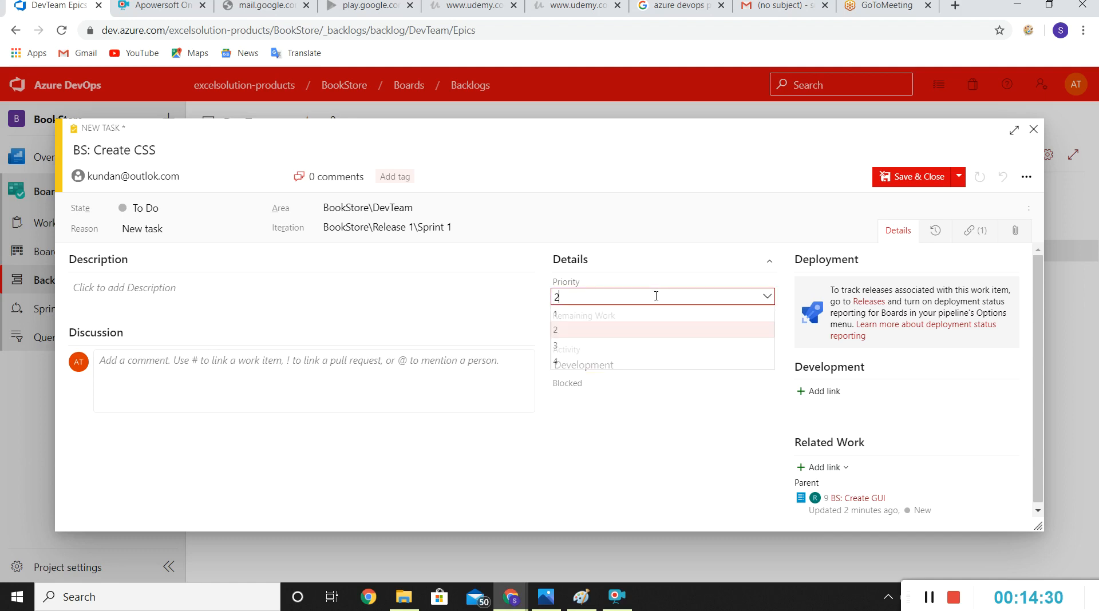
{"action": "left_click", "coordinate": [591, 345]}
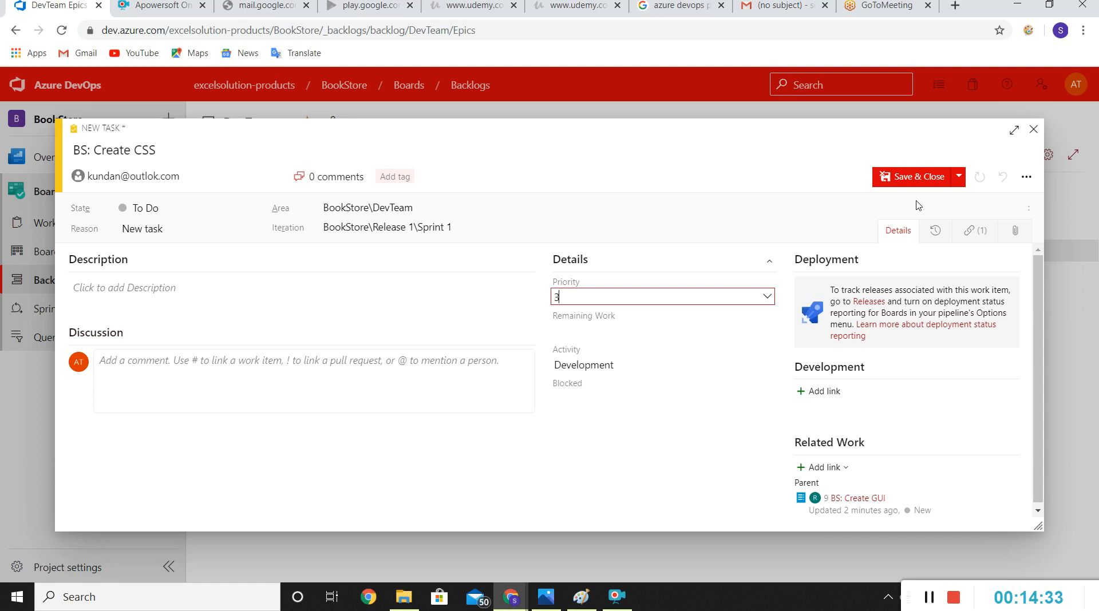
Step: Save and close the BS: Create CSS task and collapse the BS: Create GUI item in the backlog
{"action": "left_click", "coordinate": [931, 178]}
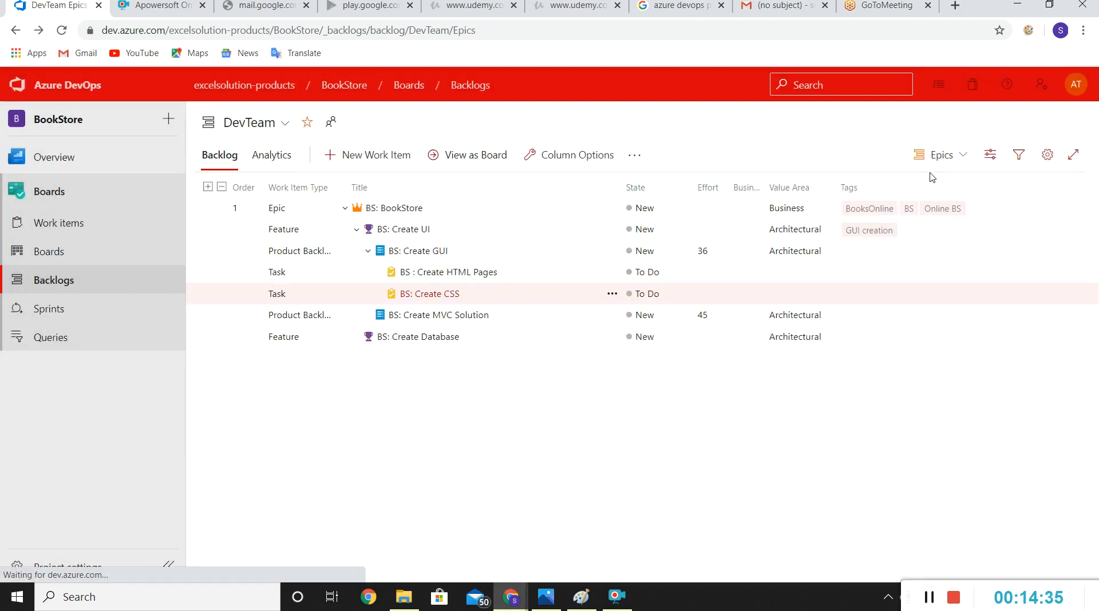
{"action": "left_click", "coordinate": [369, 252]}
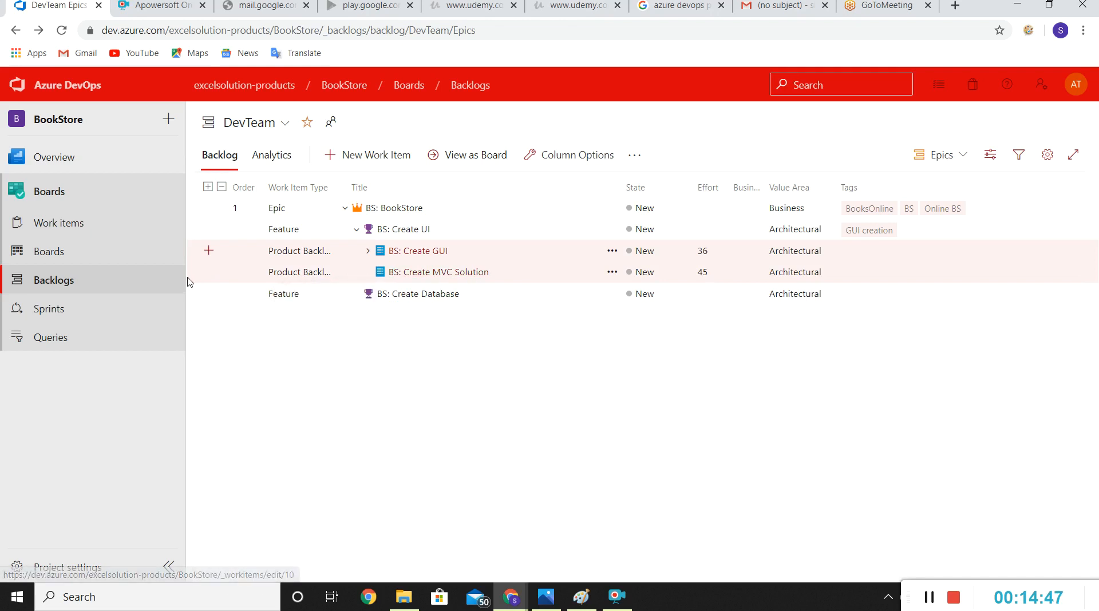
Step: Add a task under the BS: Create MVC Solution item titled "BS: Create .net core web app"
{"action": "left_click", "coordinate": [209, 274]}
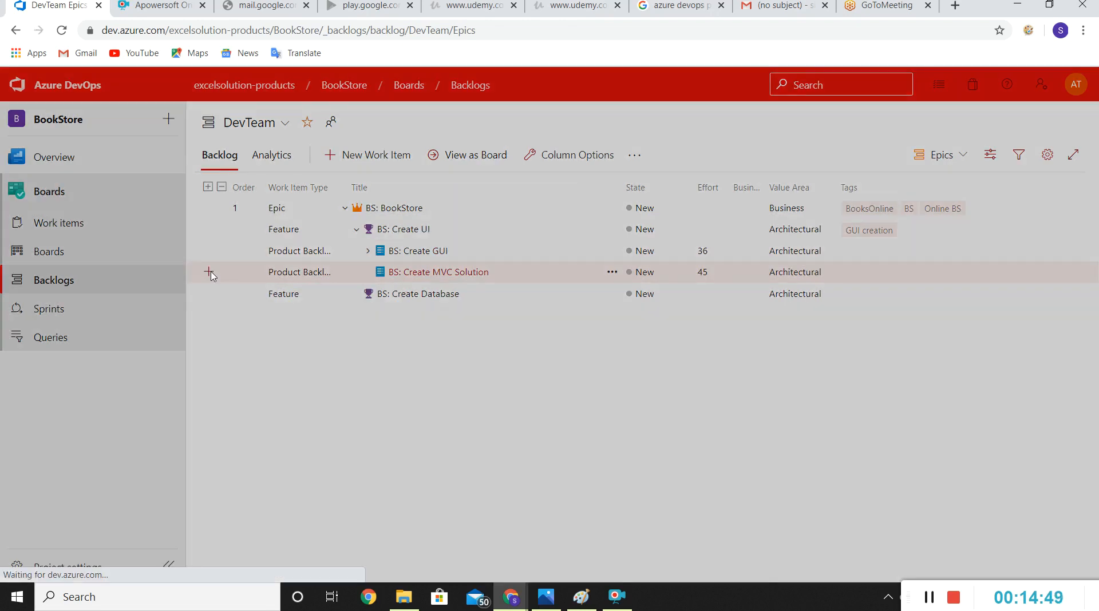
{"action": "type", "text": "BS"}
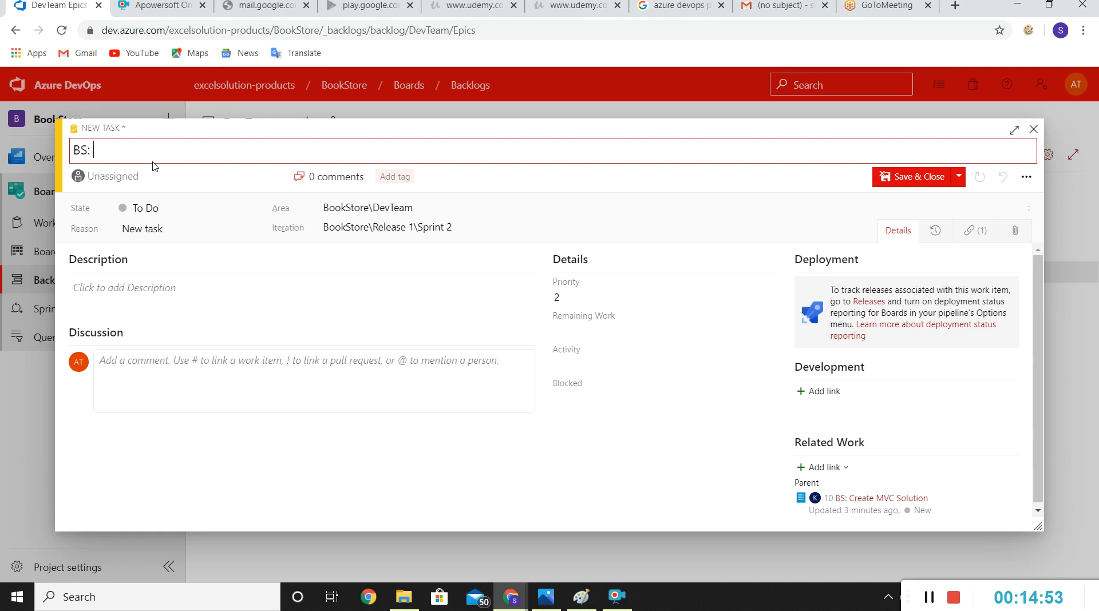
{"action": "type", "text": ": Create .net core web app"}
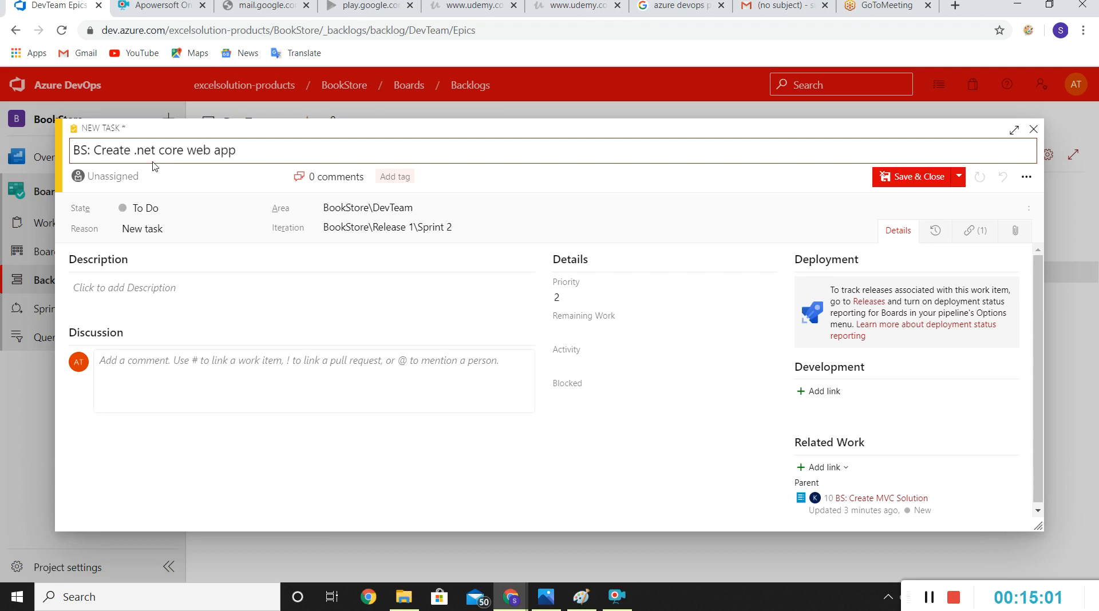
Step: Assign the .net core web app task to the suggested team member other than the signed-in account, with activity Development, and save and close it
{"action": "left_click", "coordinate": [151, 174]}
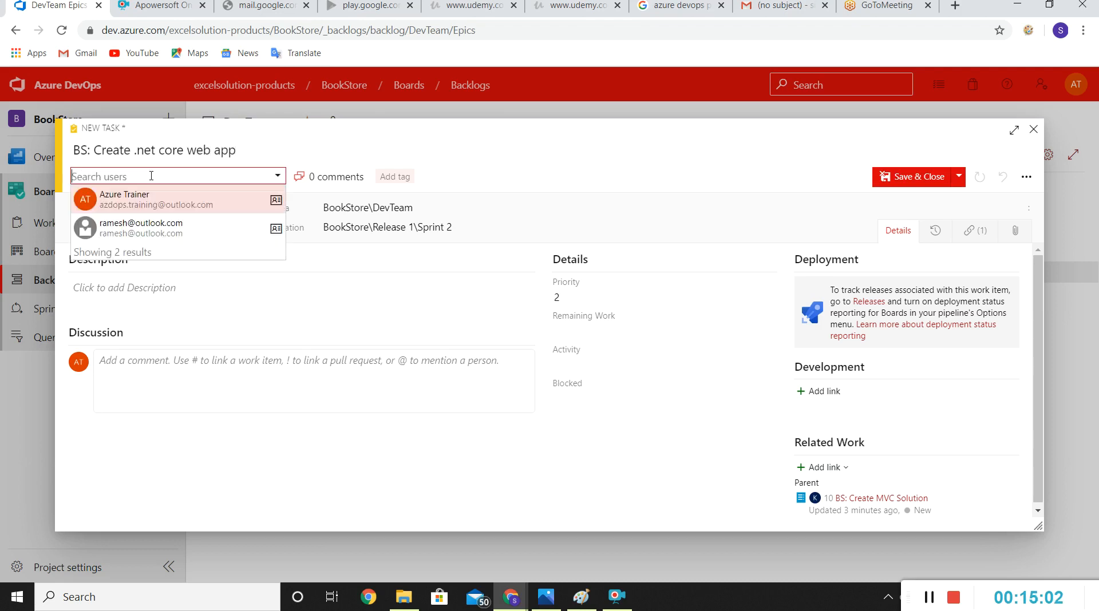
{"action": "left_click", "coordinate": [129, 220]}
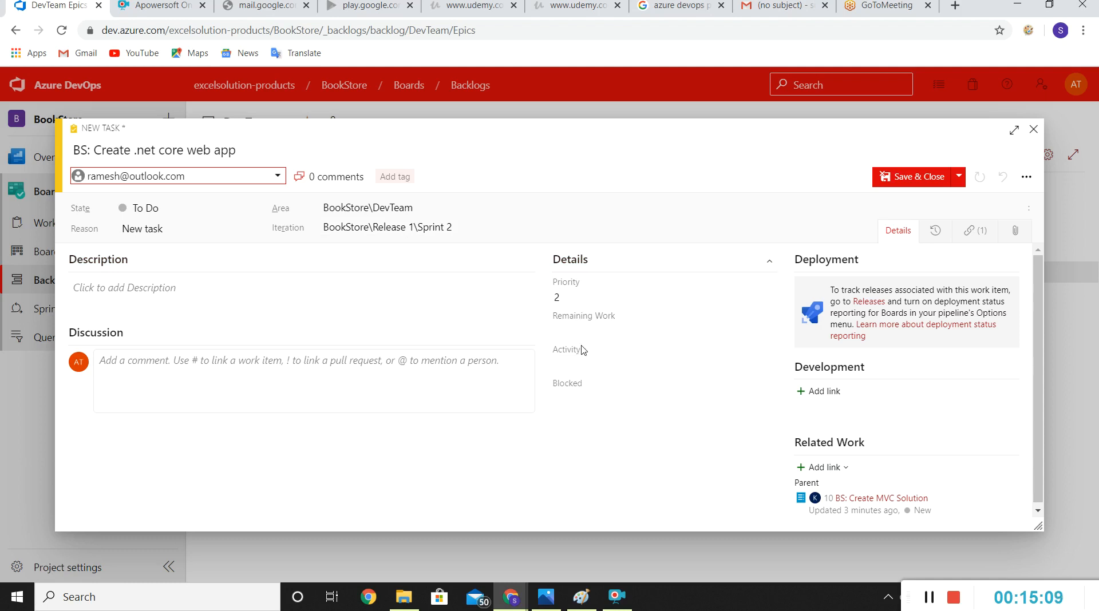
{"action": "left_click", "coordinate": [592, 326]}
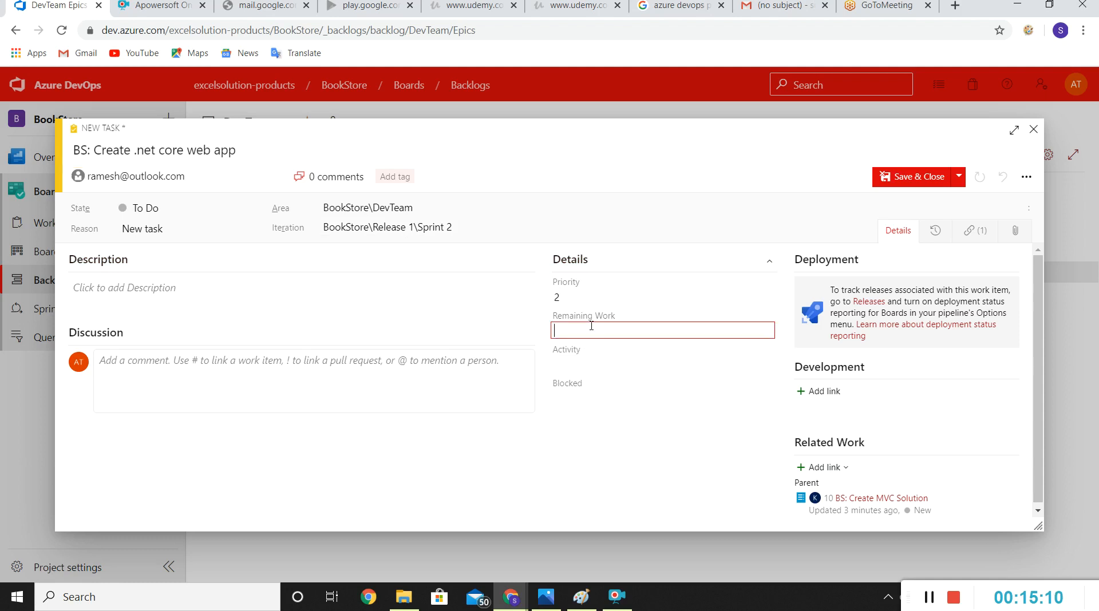
{"action": "left_click", "coordinate": [589, 362]}
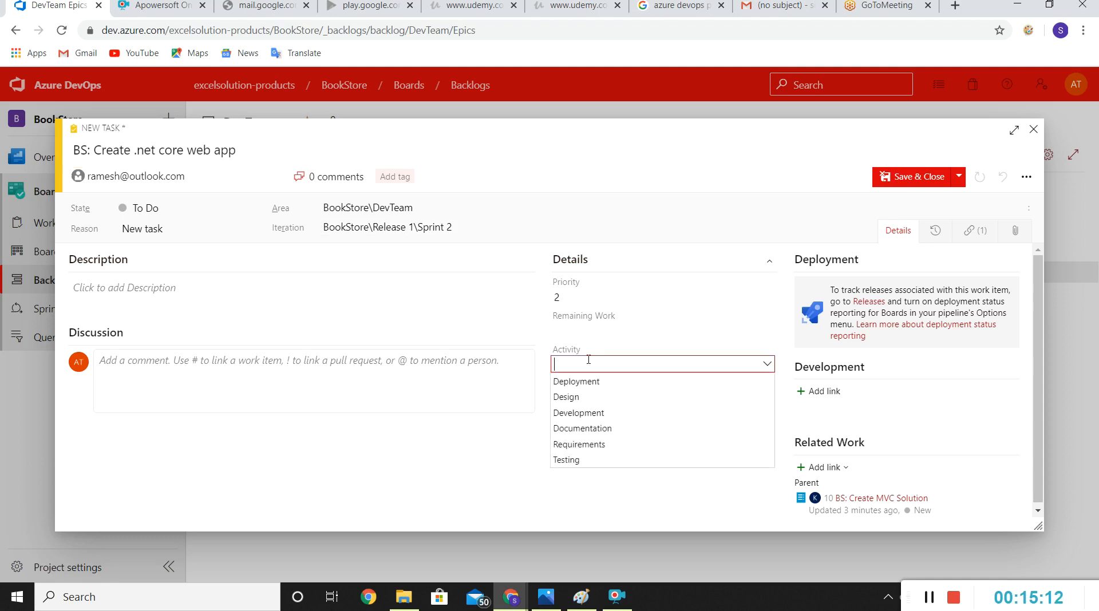
{"action": "left_click", "coordinate": [582, 417]}
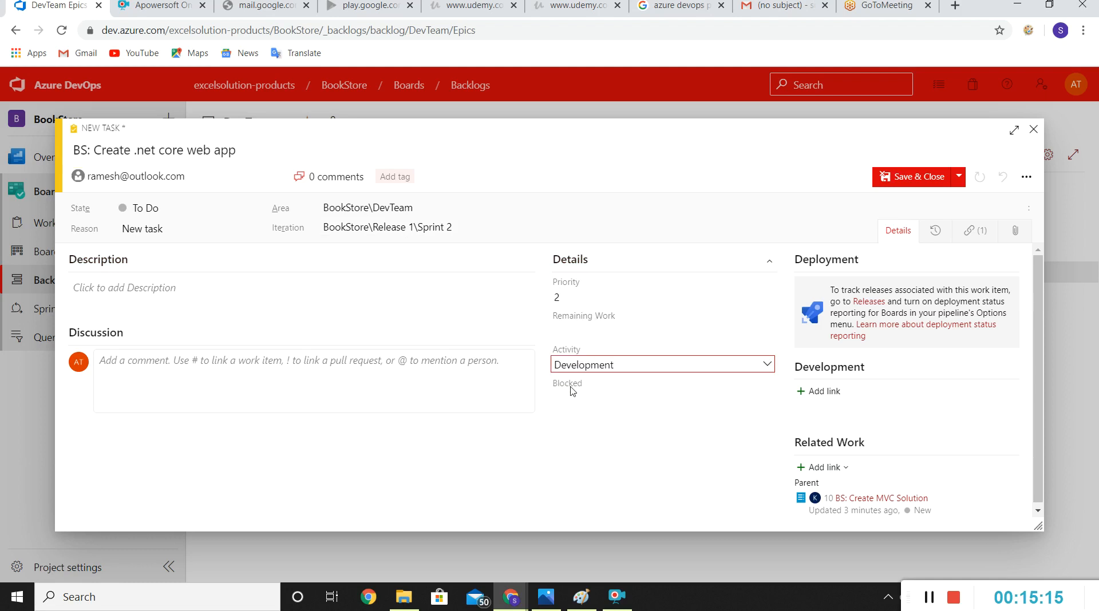
{"action": "left_click", "coordinate": [905, 180]}
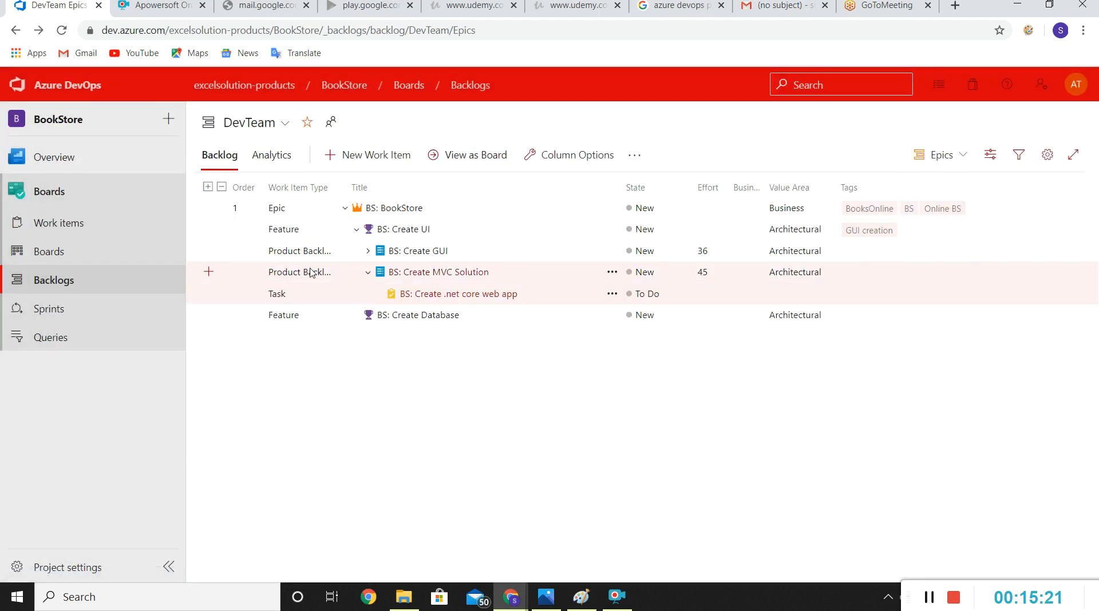
Step: Add another task under the BS: Create MVC Solution item titled "BS: Integrate HTML UI in MVC app"
{"action": "left_click", "coordinate": [210, 273]}
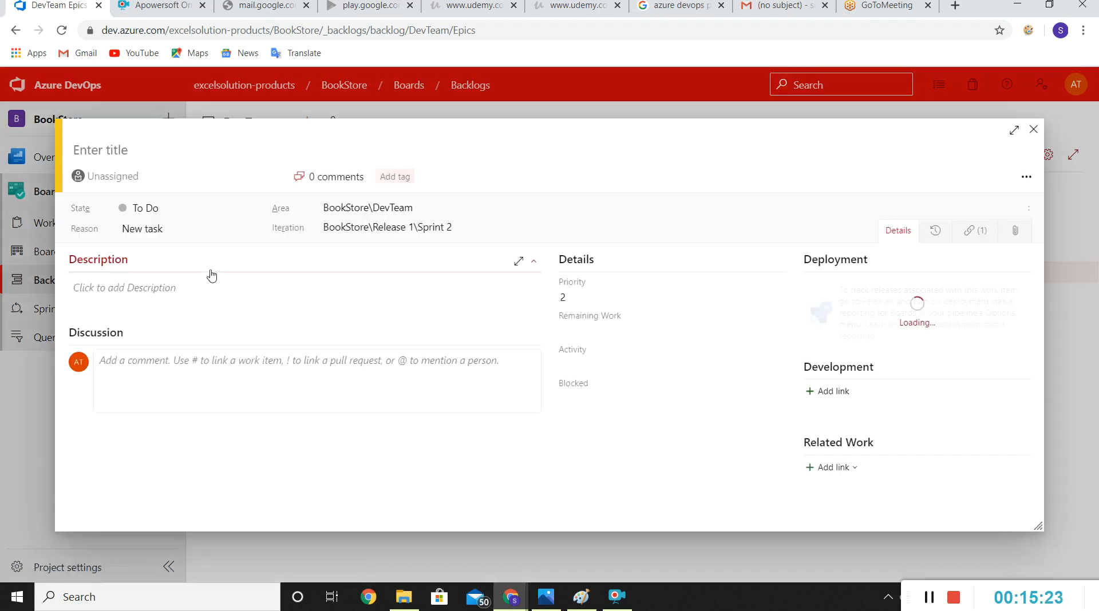
{"action": "type", "text": "BS"}
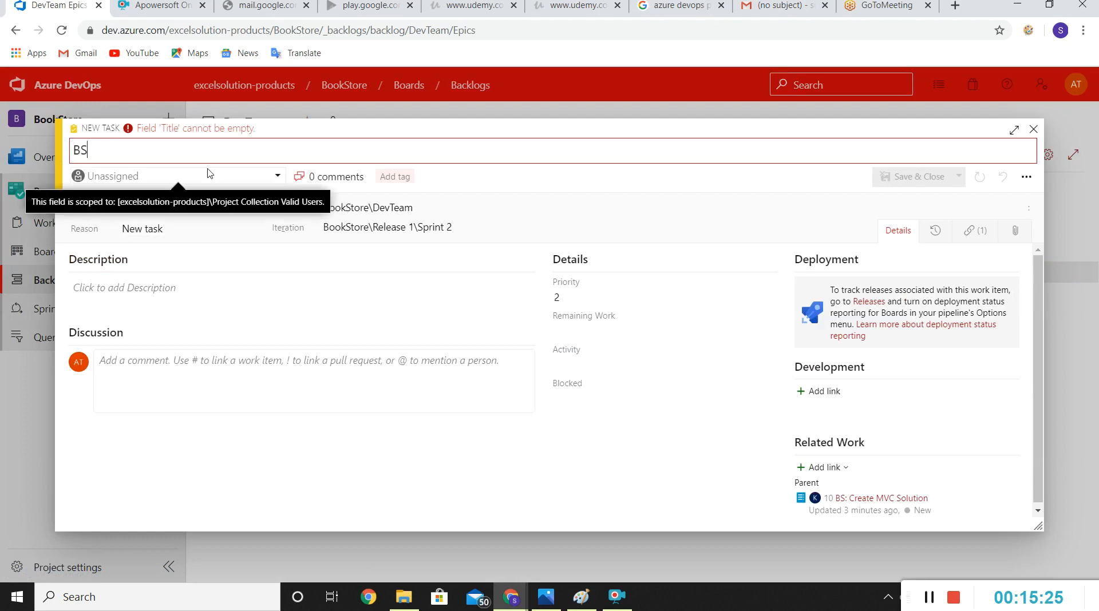
{"action": "type", "text": ": Cre"}
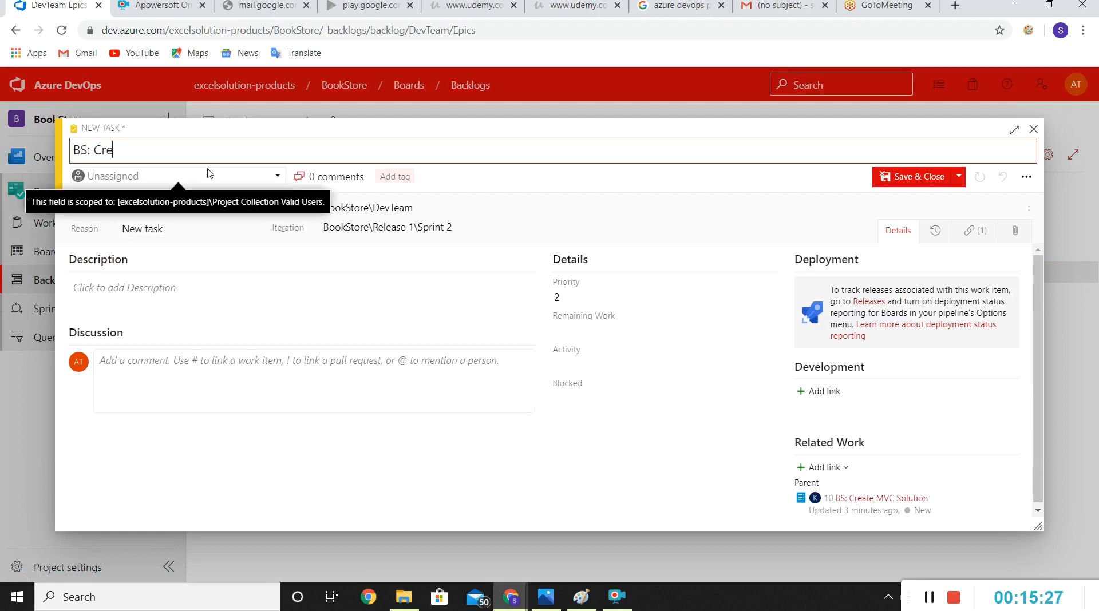
{"action": "key", "text": "BackSpace"}
{"action": "key", "text": "BackSpace"}
{"action": "type", "text": "Integrate "}
{"action": "type", "text": "G"}
{"action": "type", "text": "HTML UI"}
{"action": "type", "text": " I"}
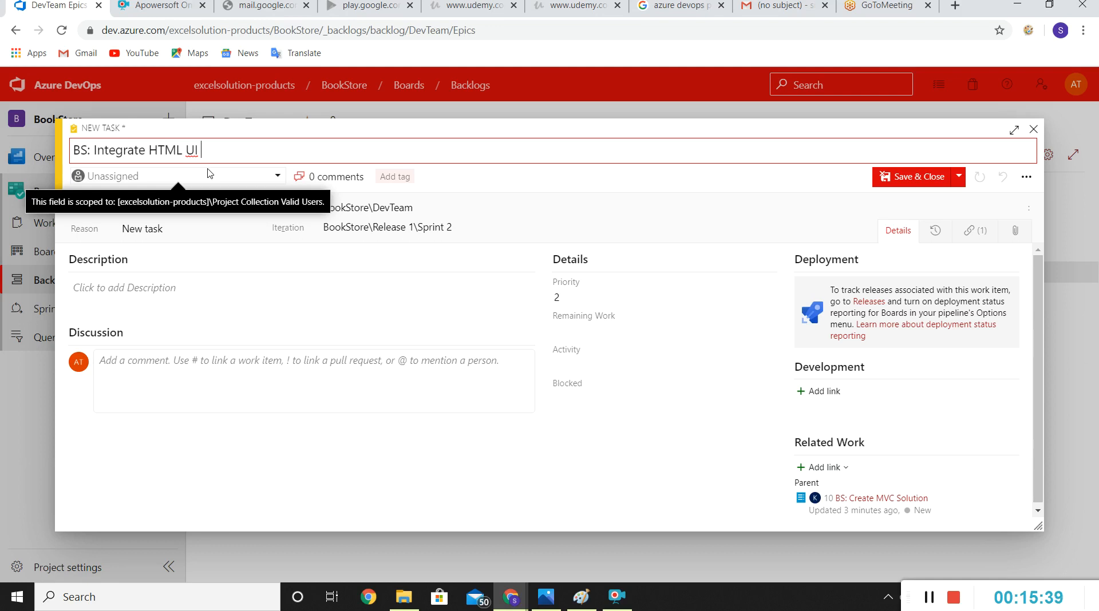
{"action": "type", "text": "n MVC app"}
{"action": "key", "text": "BackSpace"}
{"action": "type", "text": "i"}
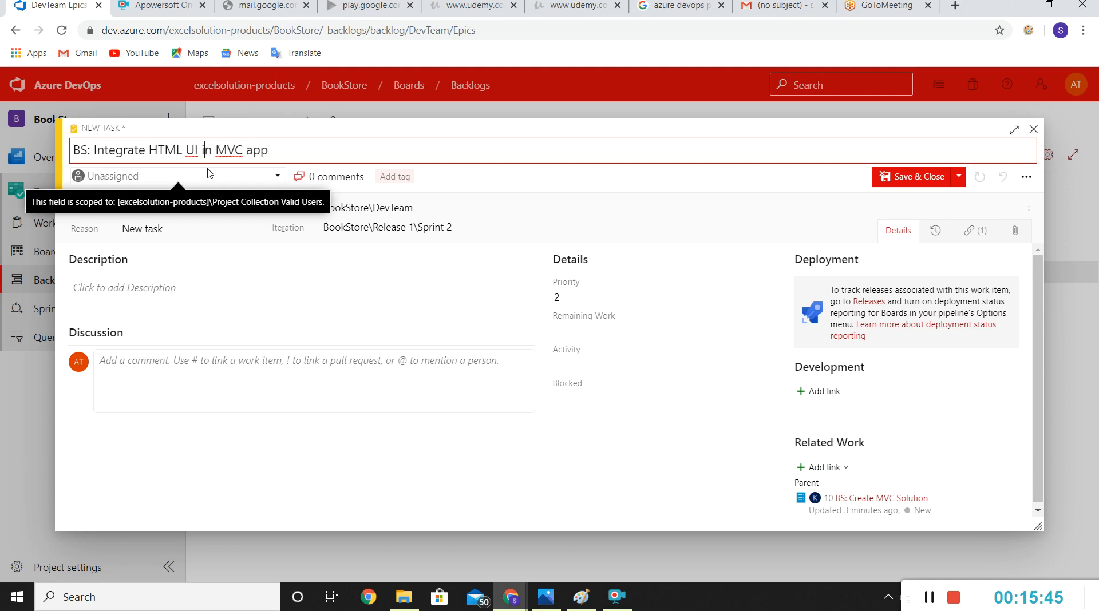
Step: Assign the HTML UI integration task to the signed-in trainer account with activity Development, and save and close it
{"action": "double_click", "coordinate": [223, 184]}
{"action": "left_click", "coordinate": [171, 182]}
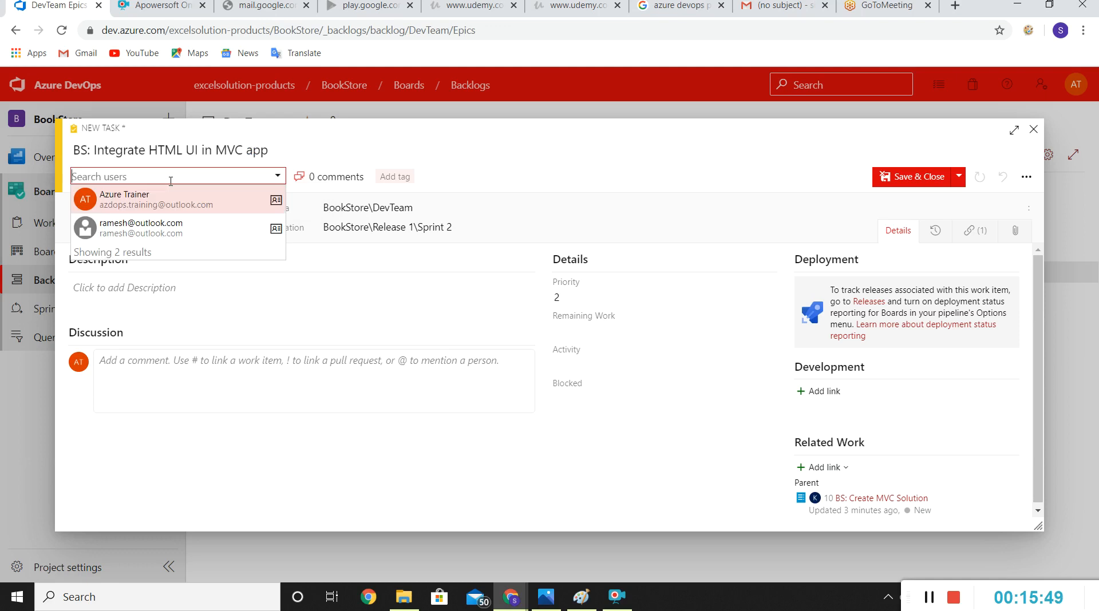
{"action": "left_click", "coordinate": [130, 201]}
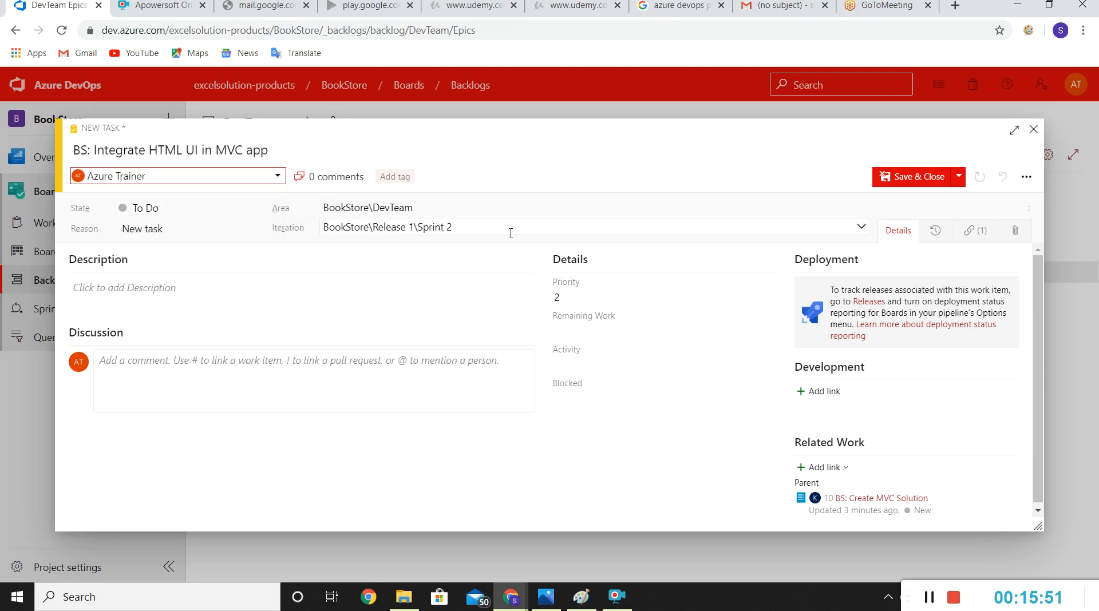
{"action": "left_click", "coordinate": [588, 331]}
{"action": "left_click", "coordinate": [578, 364]}
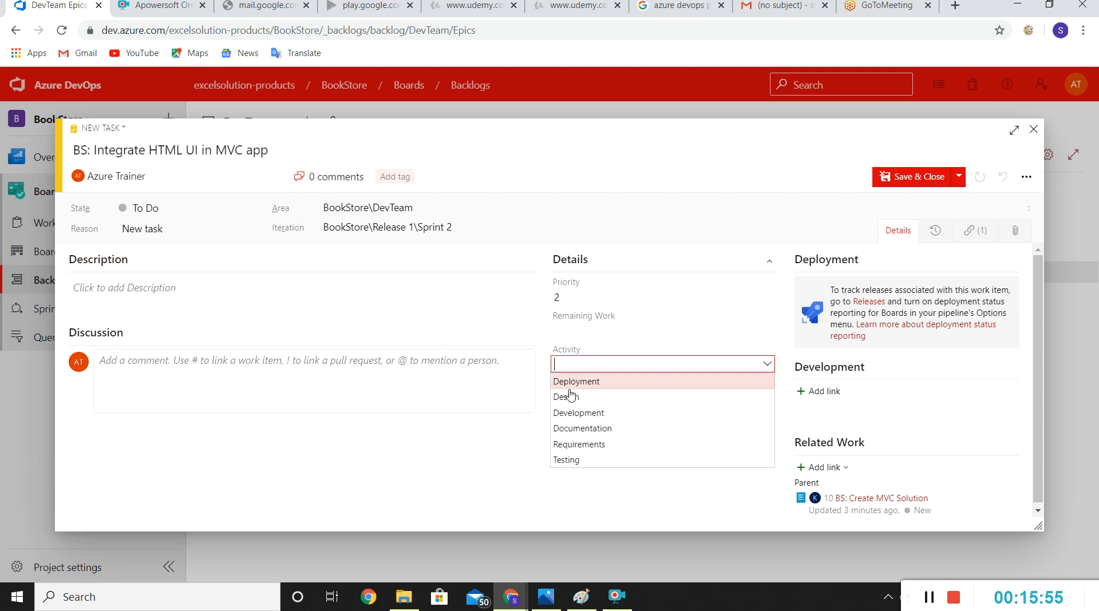
{"action": "left_click", "coordinate": [571, 414]}
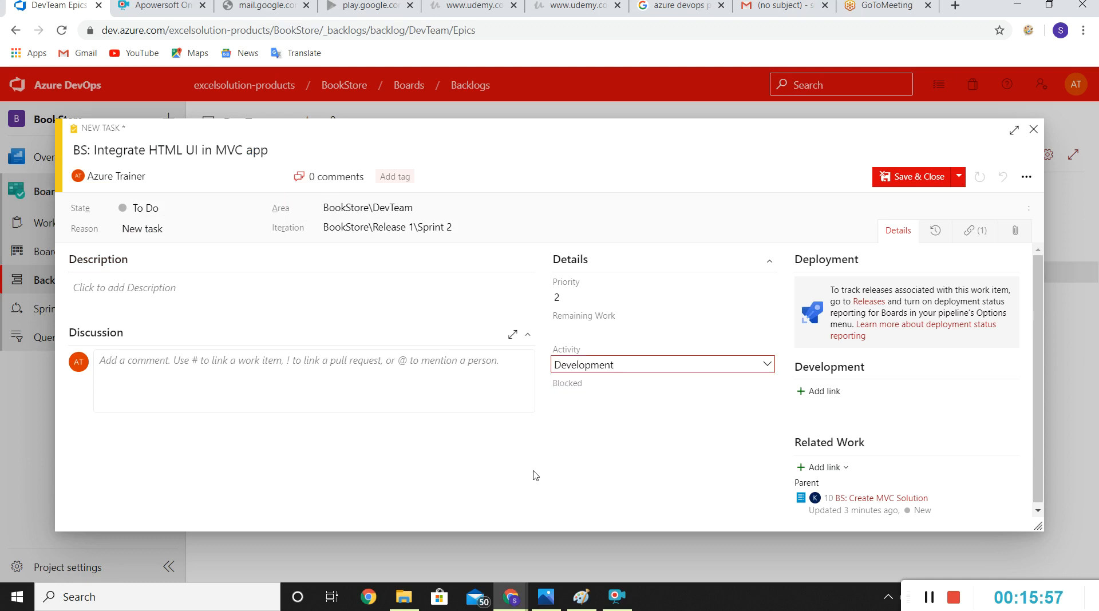
{"action": "left_click", "coordinate": [916, 176]}
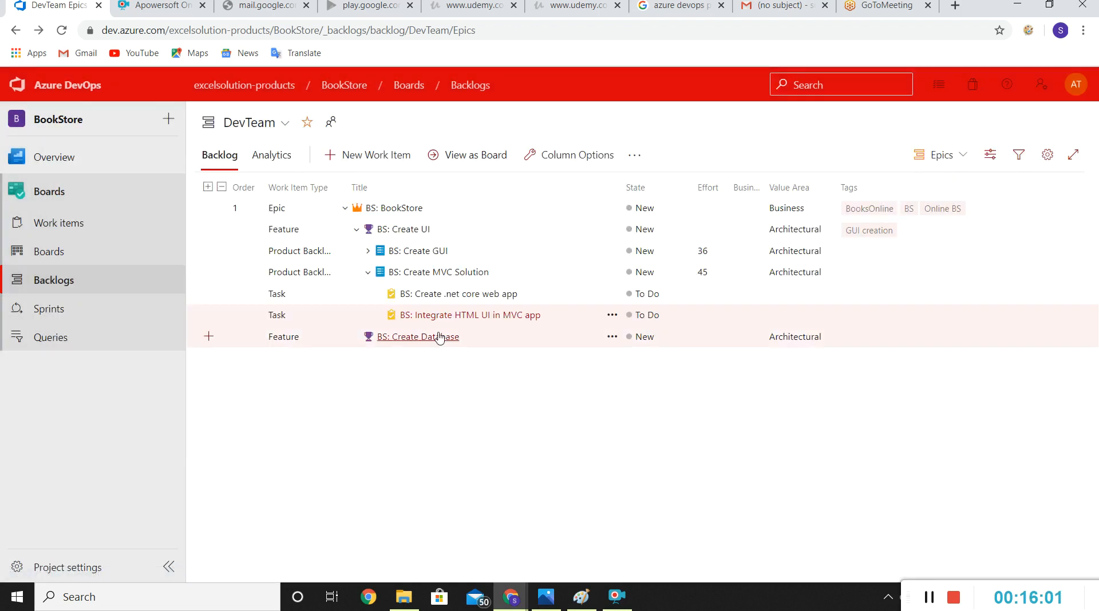
Step: Examine the BS: BookStore epic's hierarchy by collapsing and expanding its features, product backlog items and tasks
{"action": "left_click", "coordinate": [367, 276]}
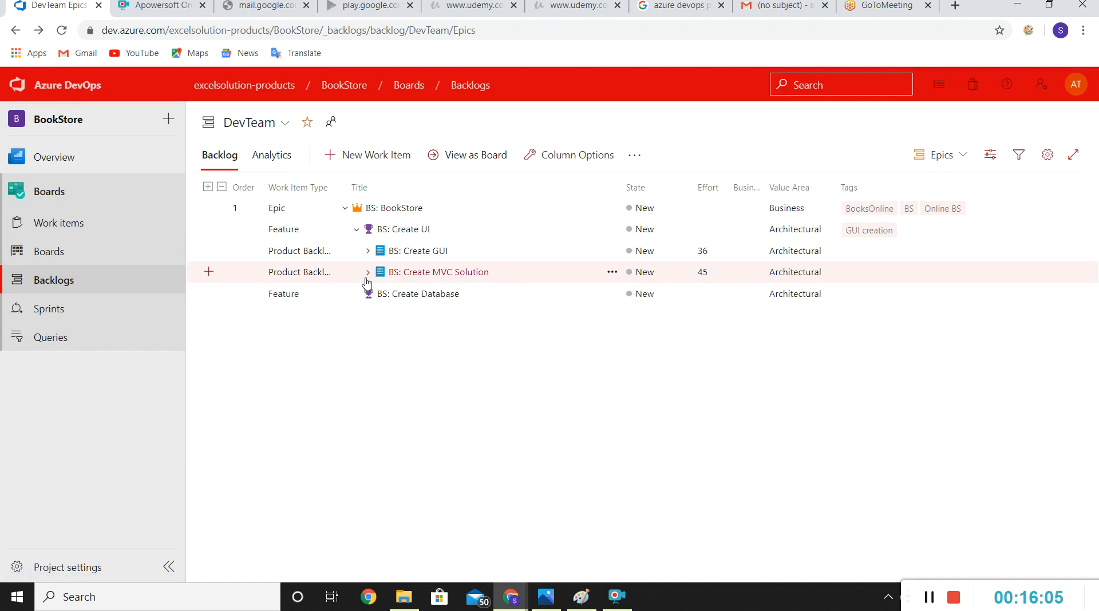
{"action": "left_click", "coordinate": [345, 209]}
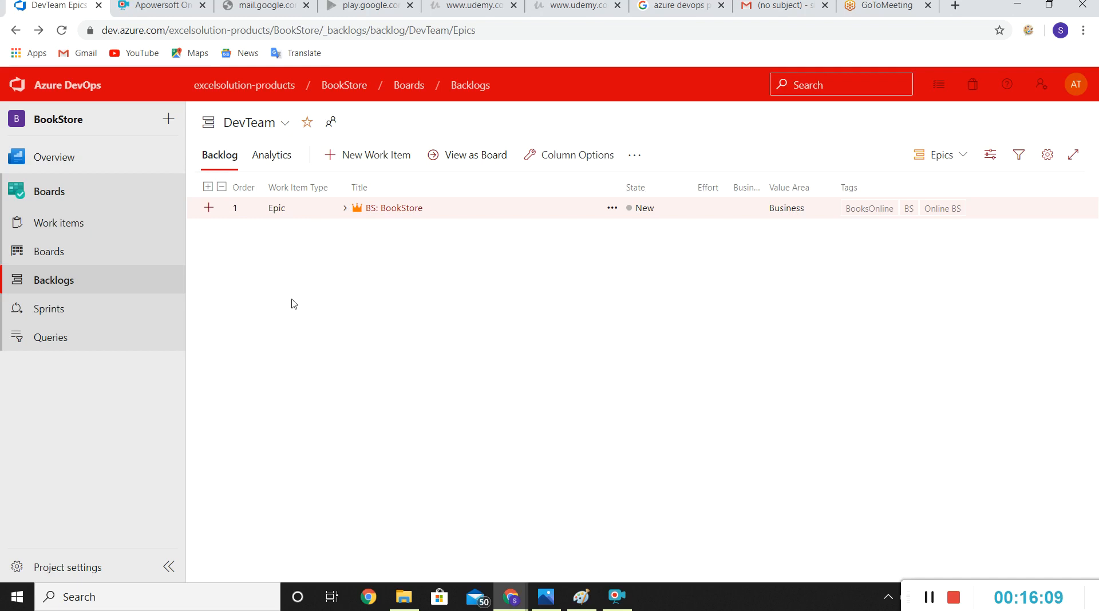
{"action": "left_click", "coordinate": [345, 209]}
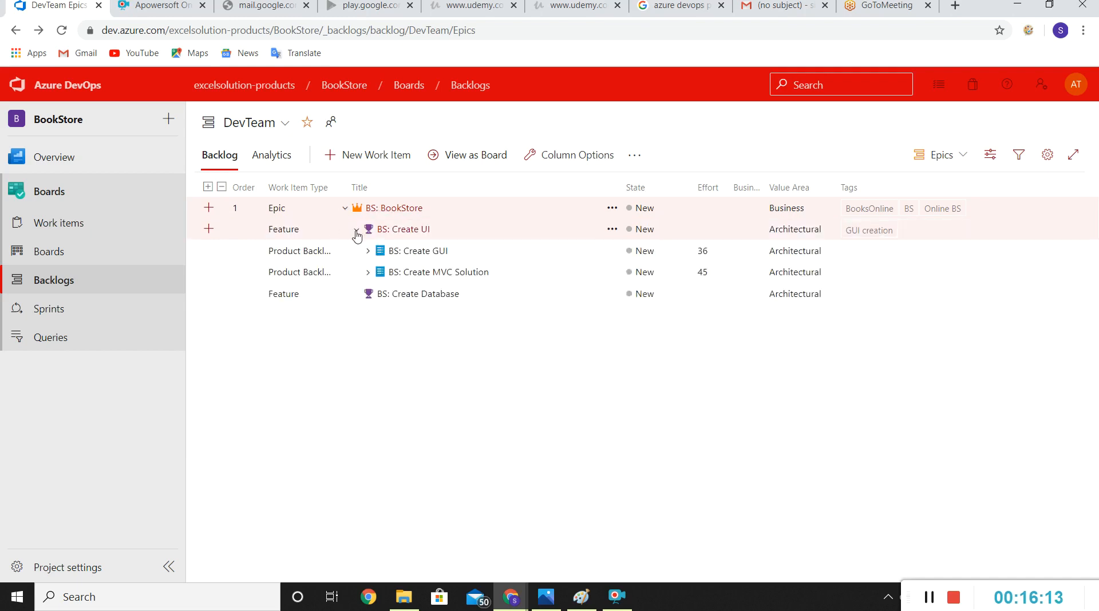
{"action": "left_click", "coordinate": [355, 232]}
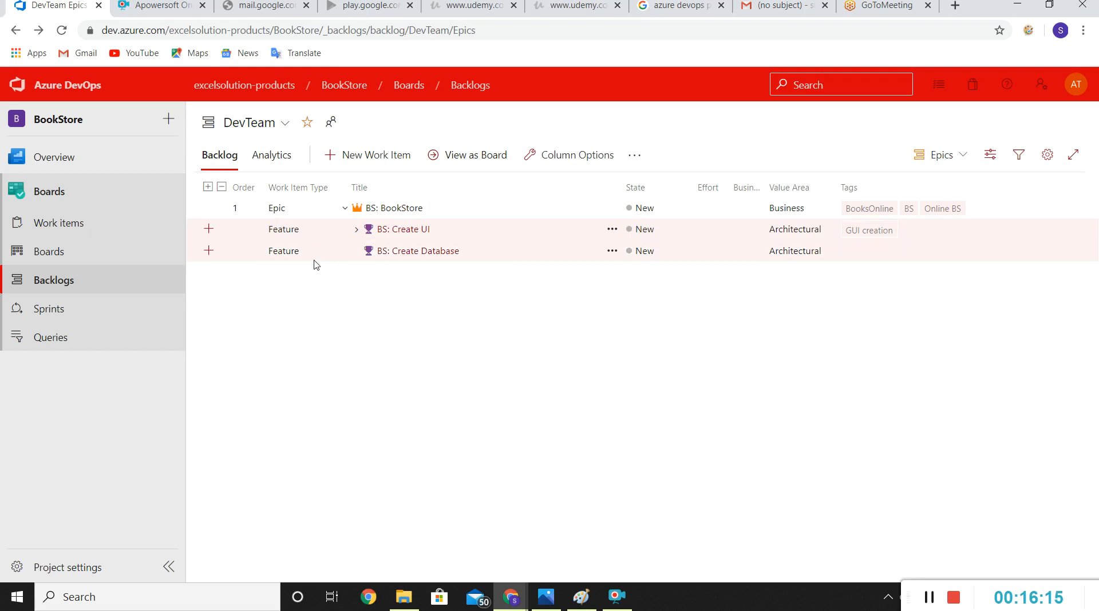
{"action": "left_click", "coordinate": [356, 232]}
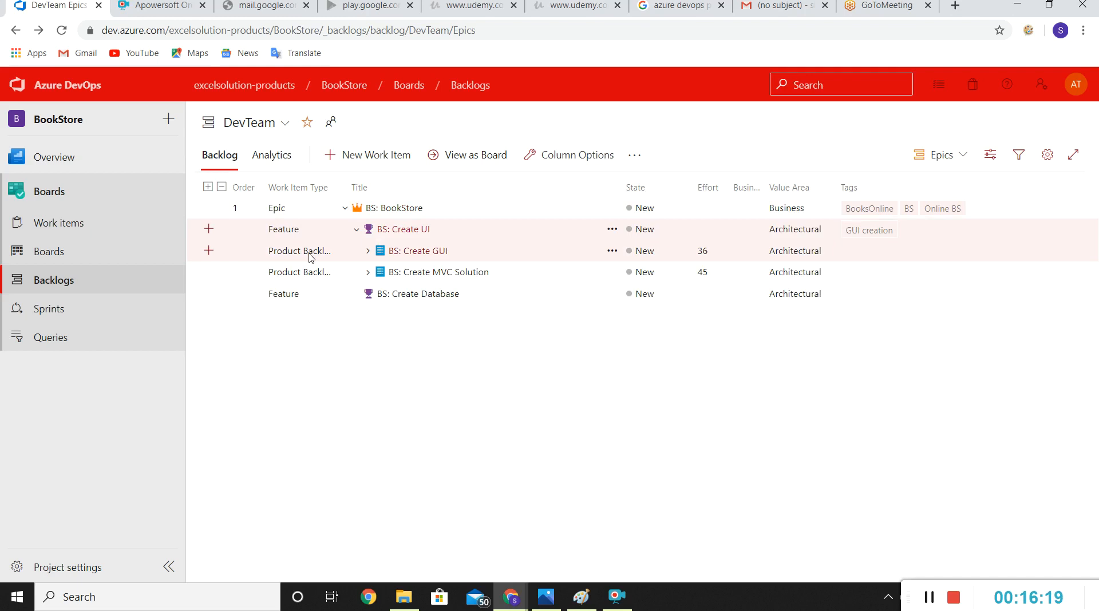
{"action": "left_click", "coordinate": [368, 252]}
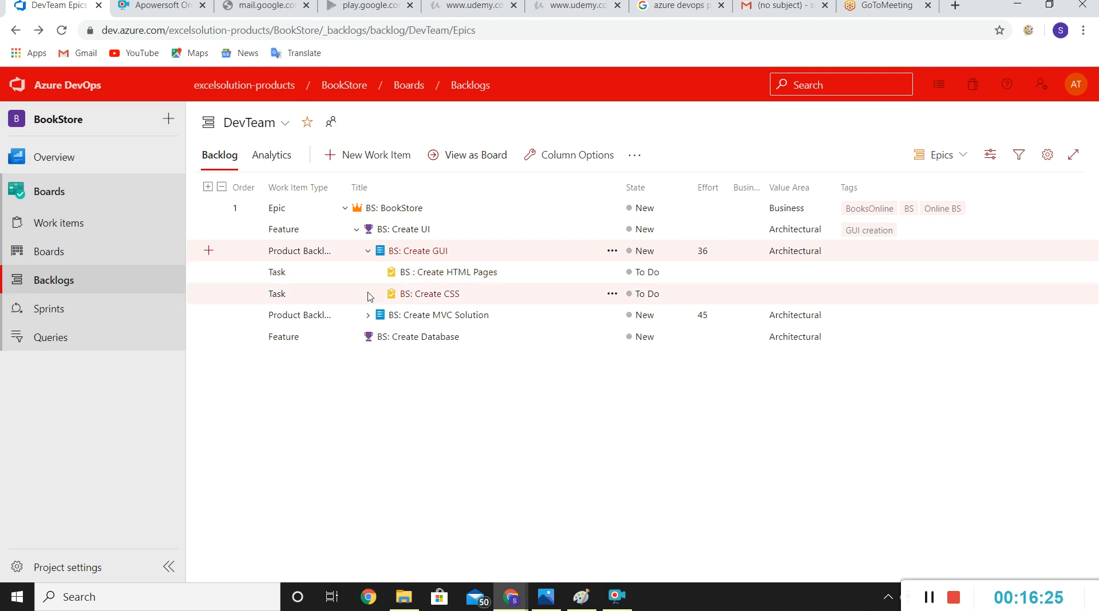
{"action": "left_click", "coordinate": [368, 318]}
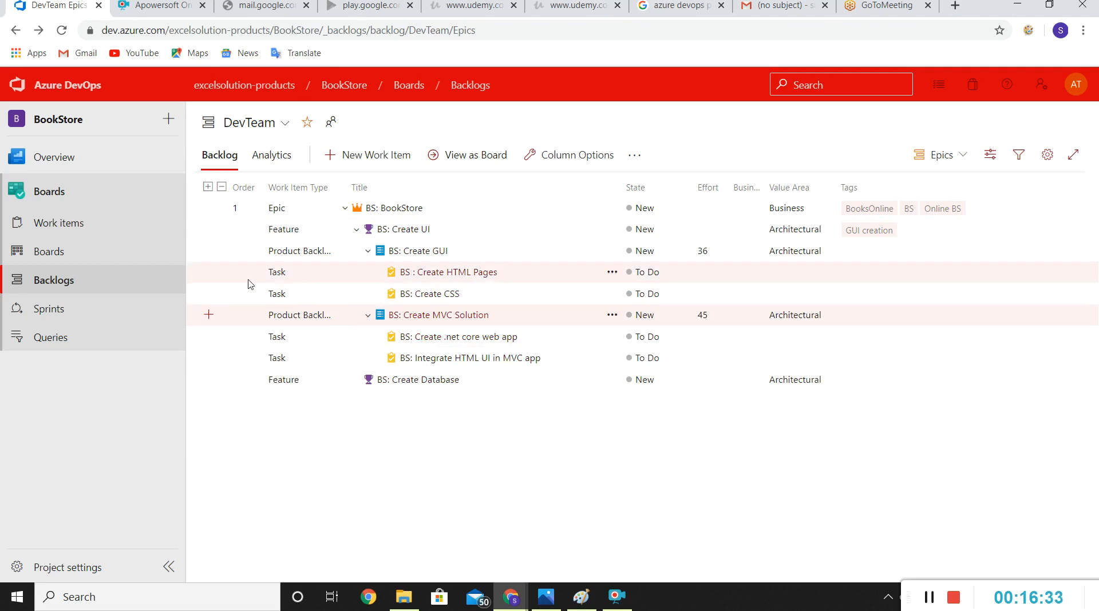
{"action": "left_click", "coordinate": [343, 211]}
{"action": "left_click", "coordinate": [348, 210]}
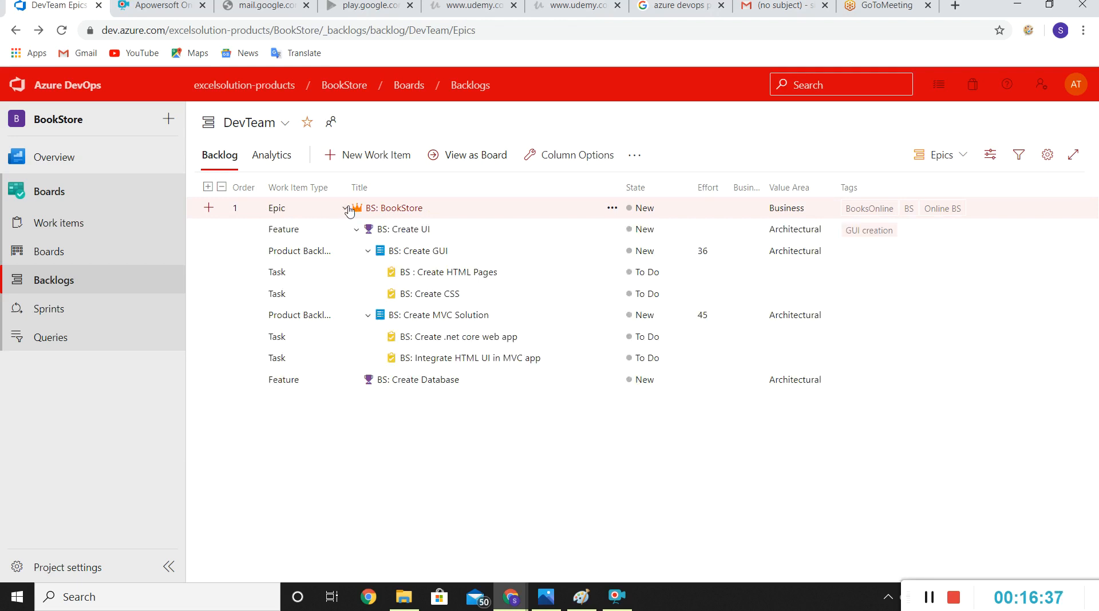
{"action": "left_click", "coordinate": [357, 231]}
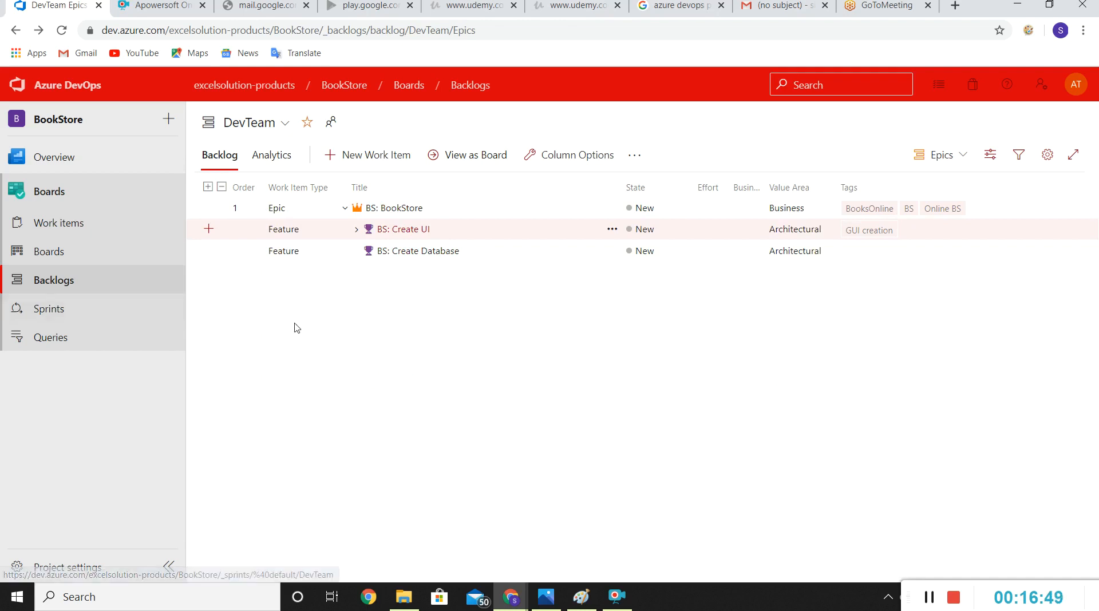
Step: Open the DevTeam sprint taskboard to review the work items in Sprint 1, and switch it to Sprint 2
{"action": "left_click", "coordinate": [52, 310]}
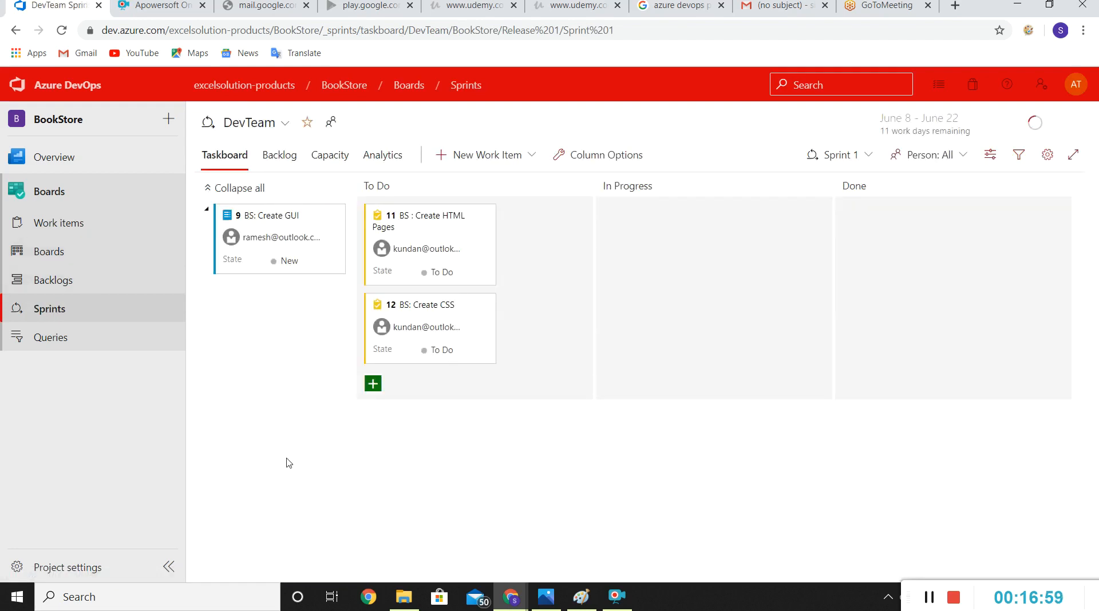
{"action": "left_click", "coordinate": [489, 234]}
{"action": "left_click", "coordinate": [874, 163]}
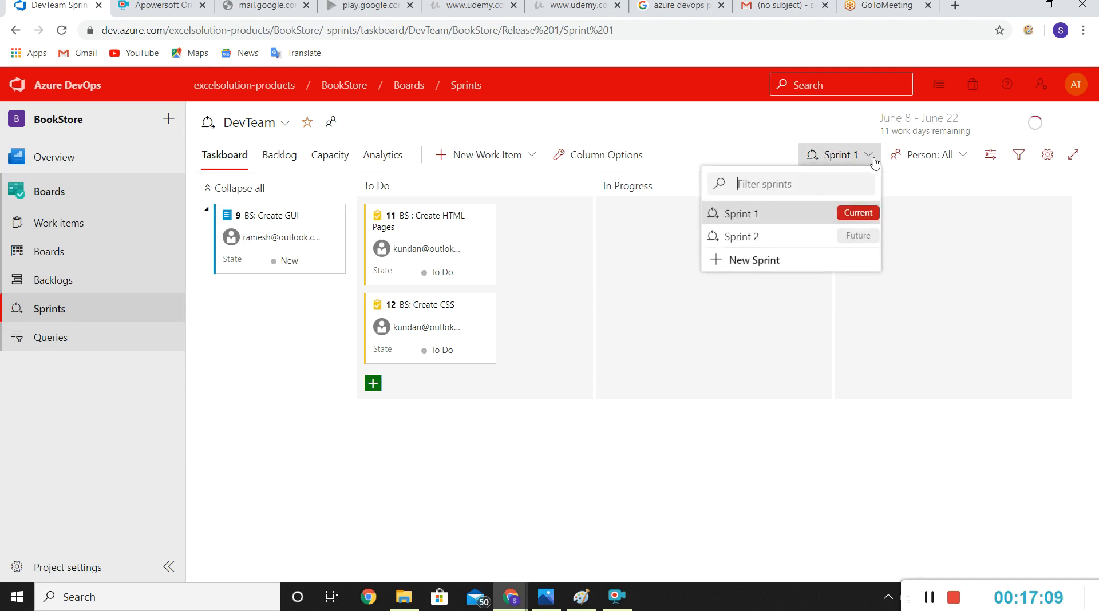
{"action": "left_click", "coordinate": [806, 130]}
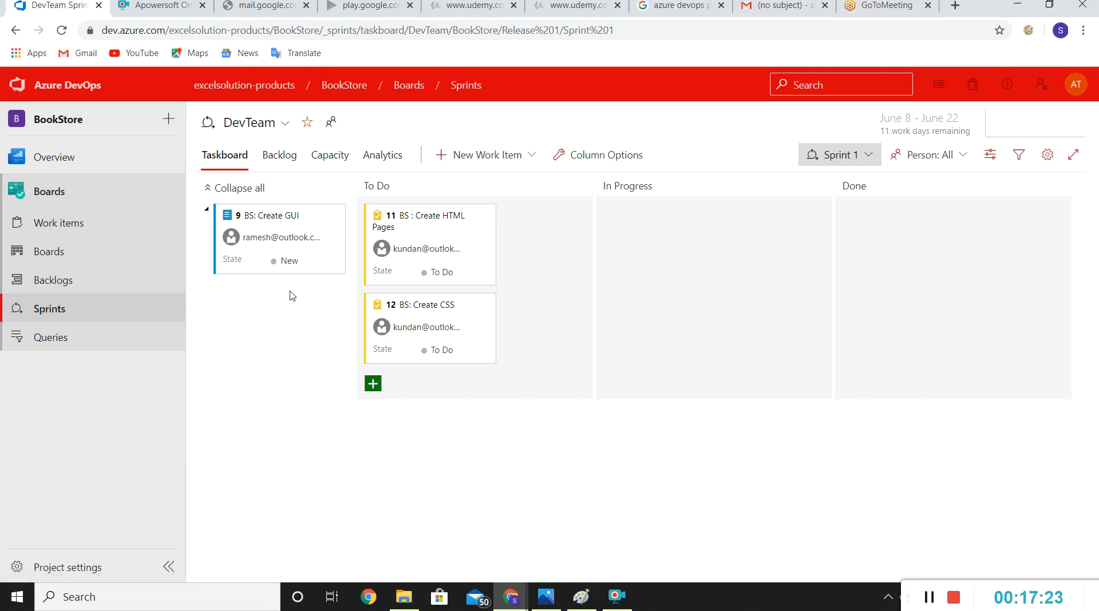
{"action": "left_click", "coordinate": [871, 156]}
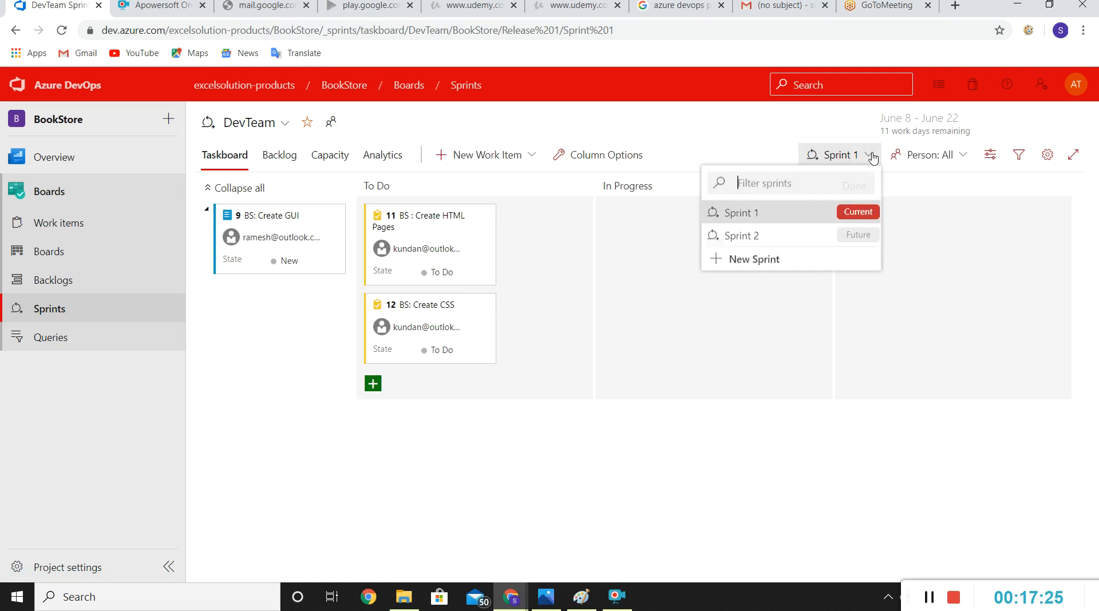
{"action": "left_click", "coordinate": [748, 234]}
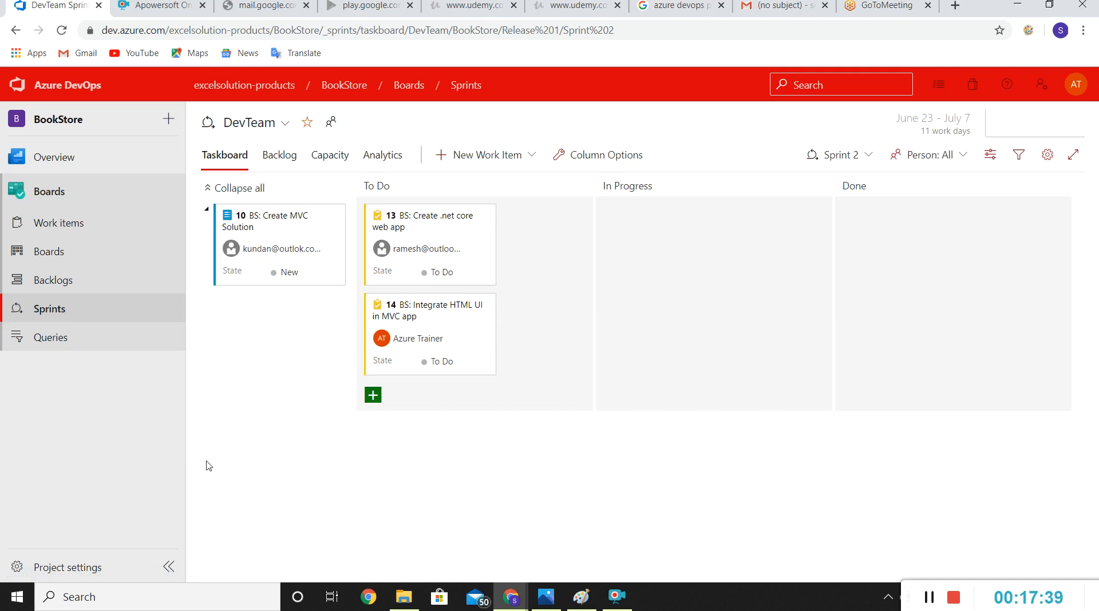
Step: Review the Sprint 2 backlog and team capacity, including a member's days-off settings, and return to the taskboard
{"action": "left_click", "coordinate": [280, 165]}
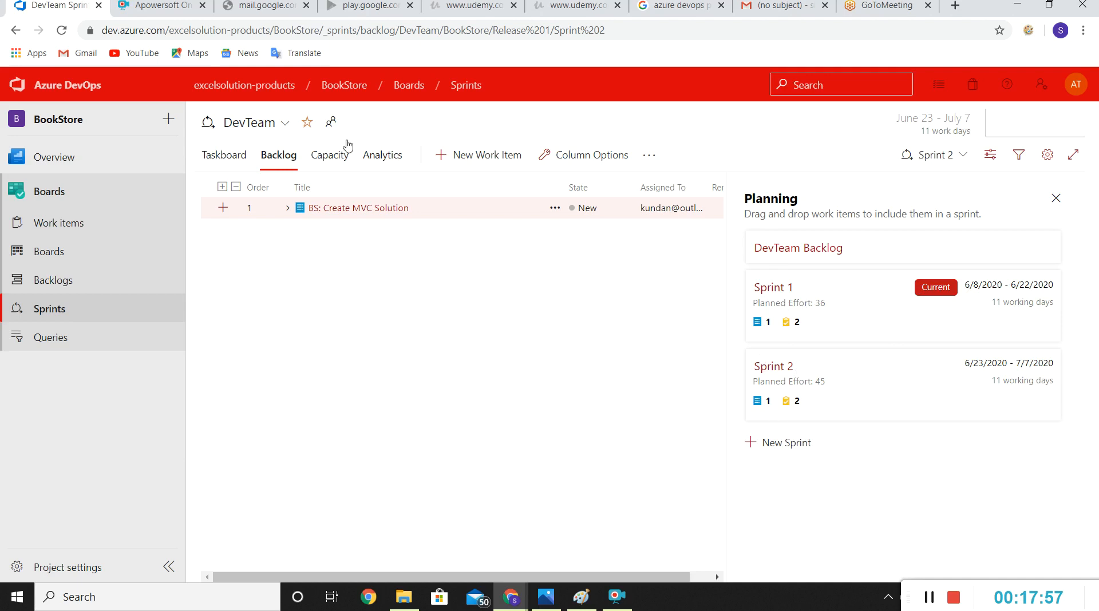
{"action": "left_click", "coordinate": [343, 166]}
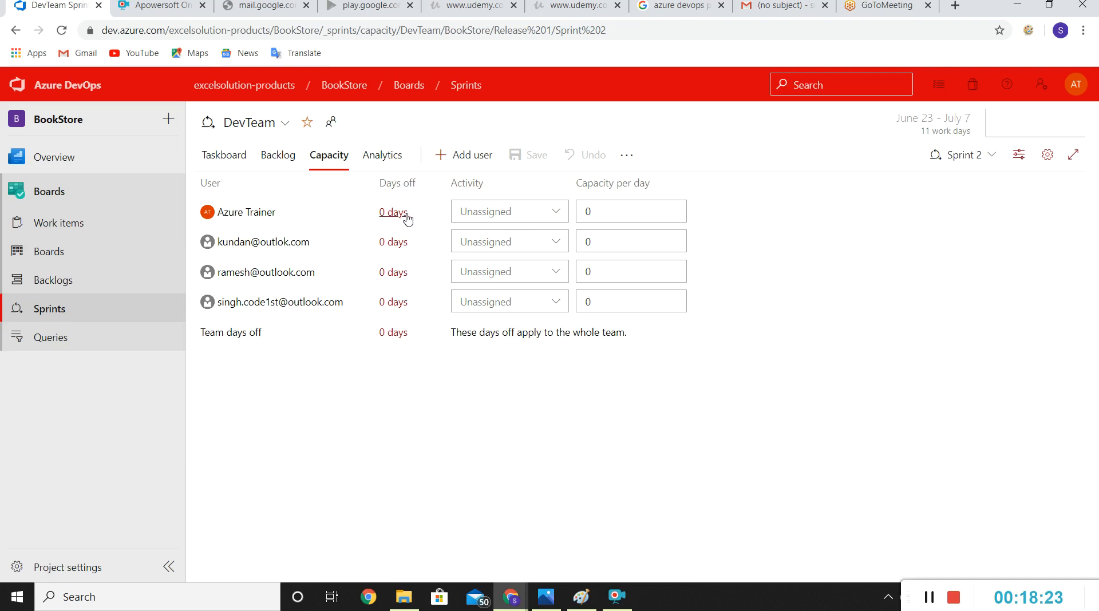
{"action": "left_click", "coordinate": [394, 242]}
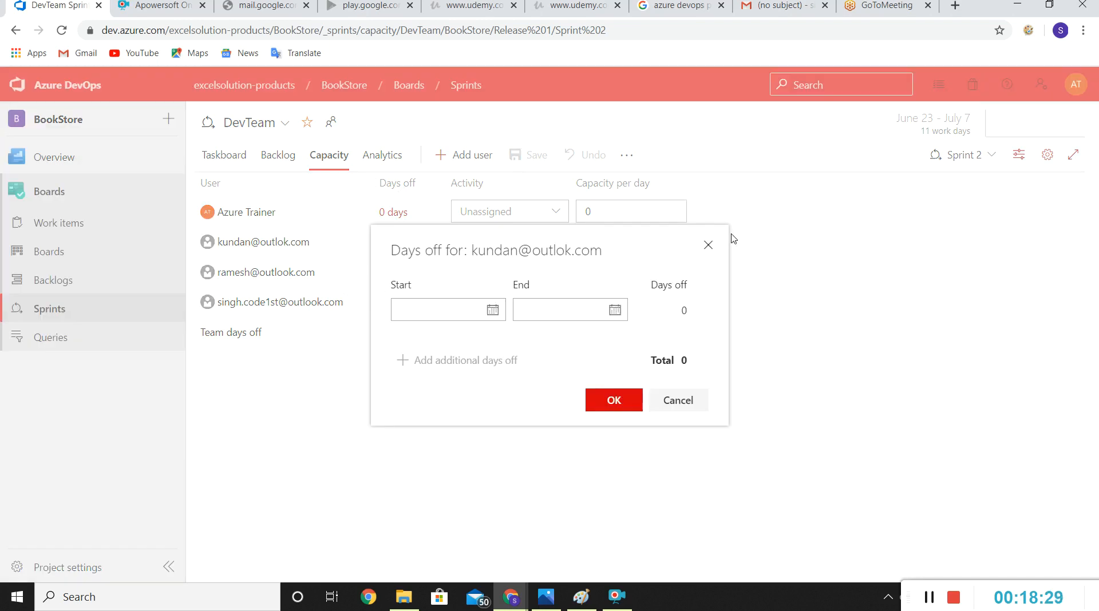
{"action": "left_click", "coordinate": [708, 247]}
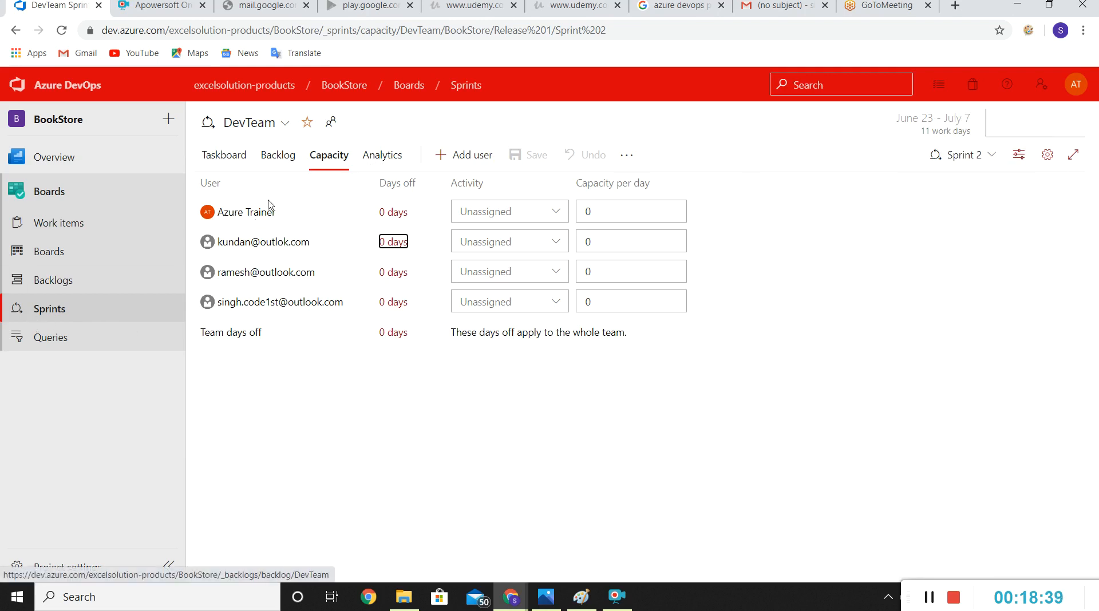
{"action": "left_click", "coordinate": [221, 158]}
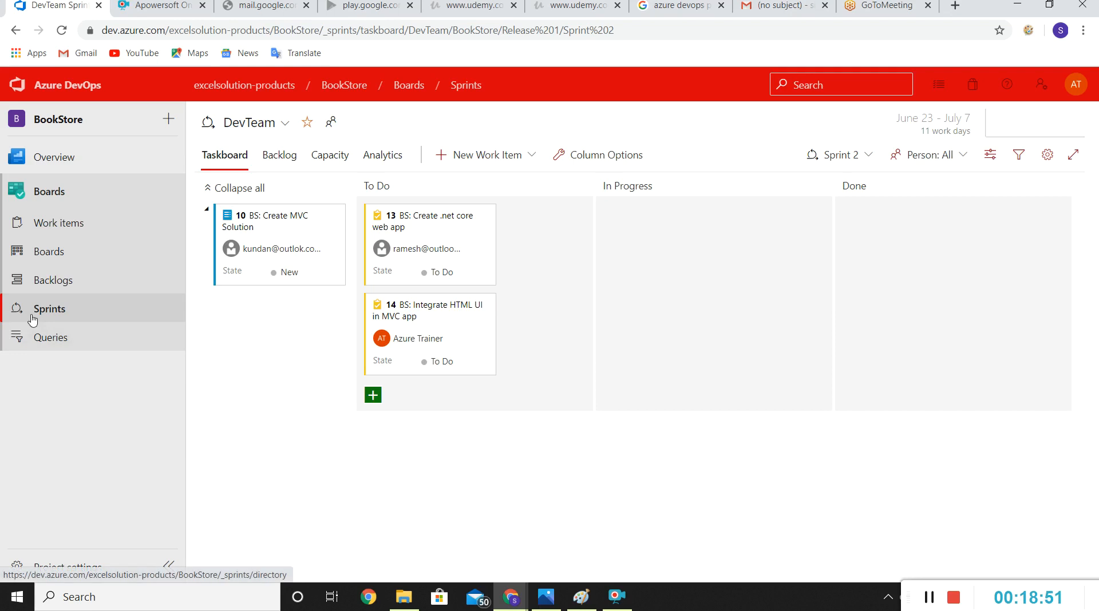
Step: On the DevTeam board at the Backlog items level, move BS: Create GUI from New to Approved and on to Done
{"action": "left_click", "coordinate": [58, 261]}
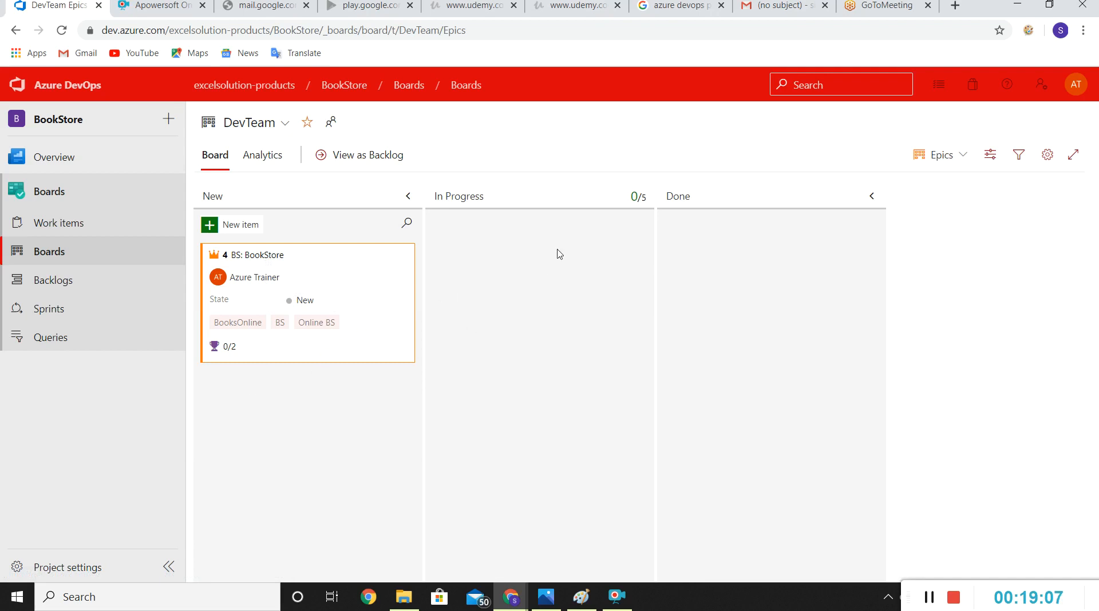
{"action": "left_click", "coordinate": [77, 253]}
{"action": "left_click", "coordinate": [964, 155]}
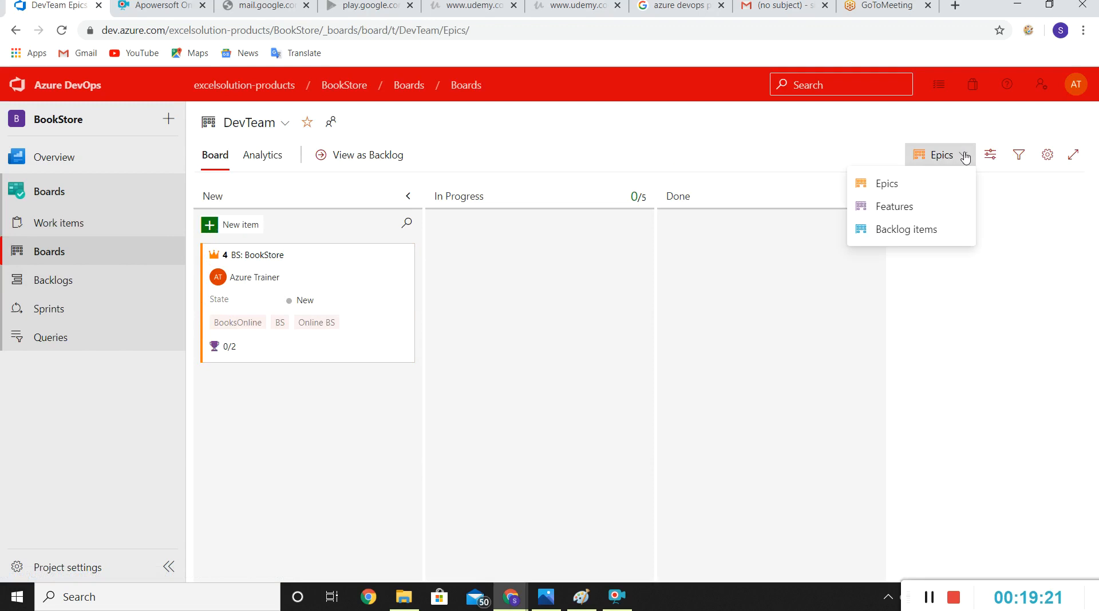
{"action": "left_click", "coordinate": [913, 231]}
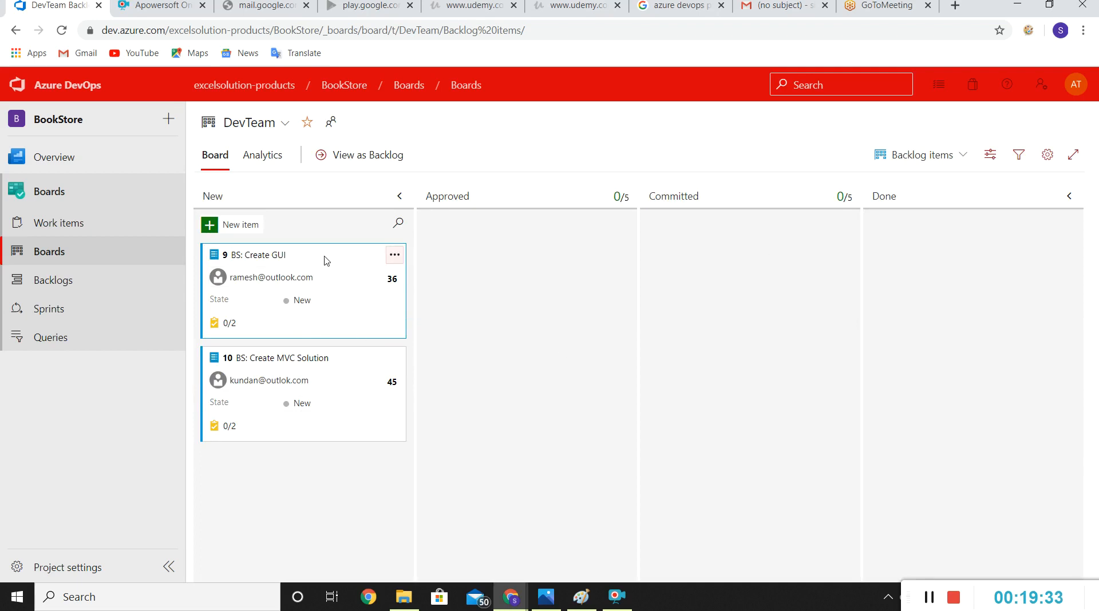
{"action": "left_click_drag", "start_coordinate": [329, 257], "coordinate": [551, 242]}
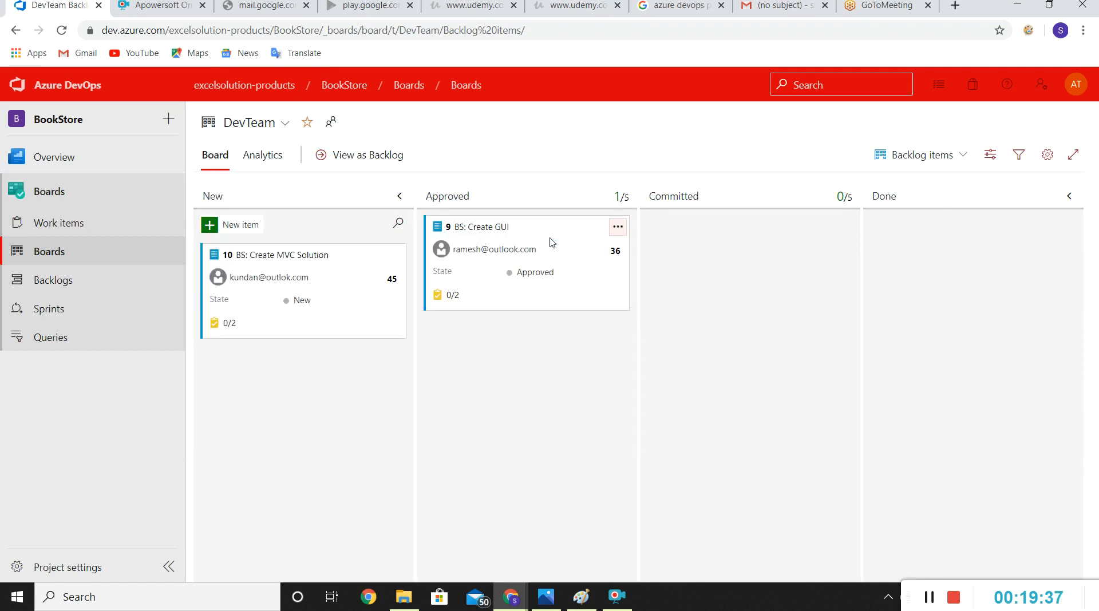
{"action": "left_click_drag", "start_coordinate": [621, 236], "coordinate": [978, 230]}
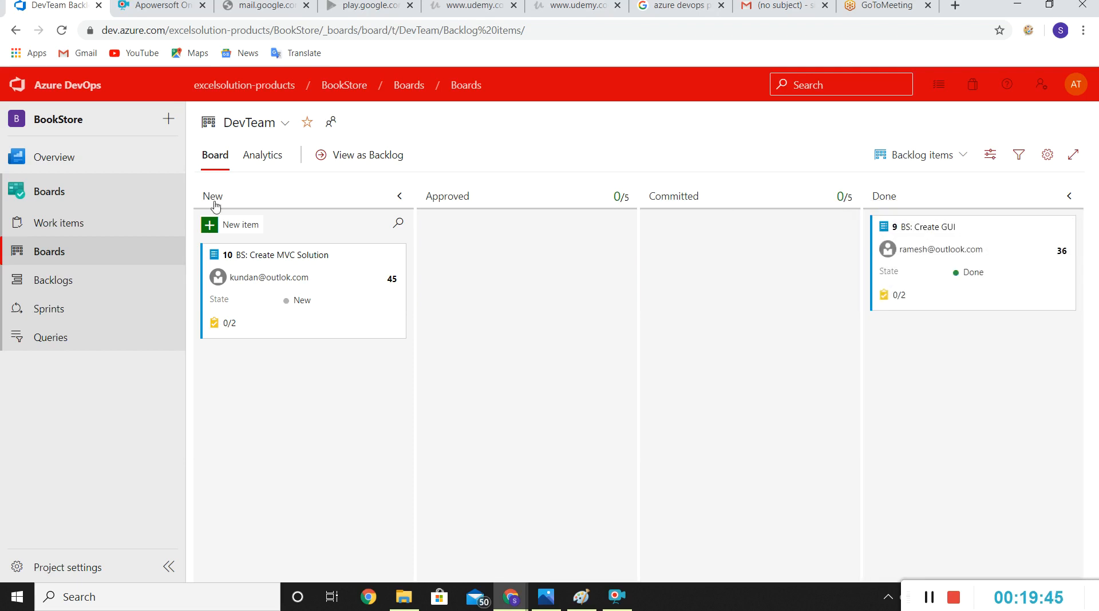
Step: Open the Sprint 1 taskboard, expand BS: Create GUI and move its BS : Create HTML Pages task to Done
{"action": "left_click", "coordinate": [61, 317]}
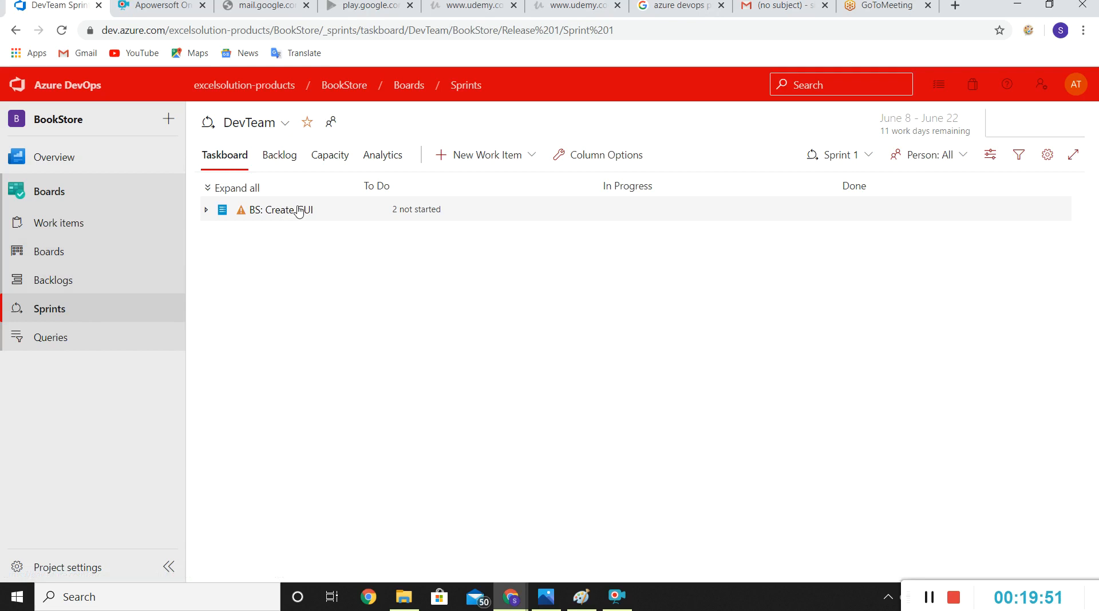
{"action": "left_click", "coordinate": [206, 209]}
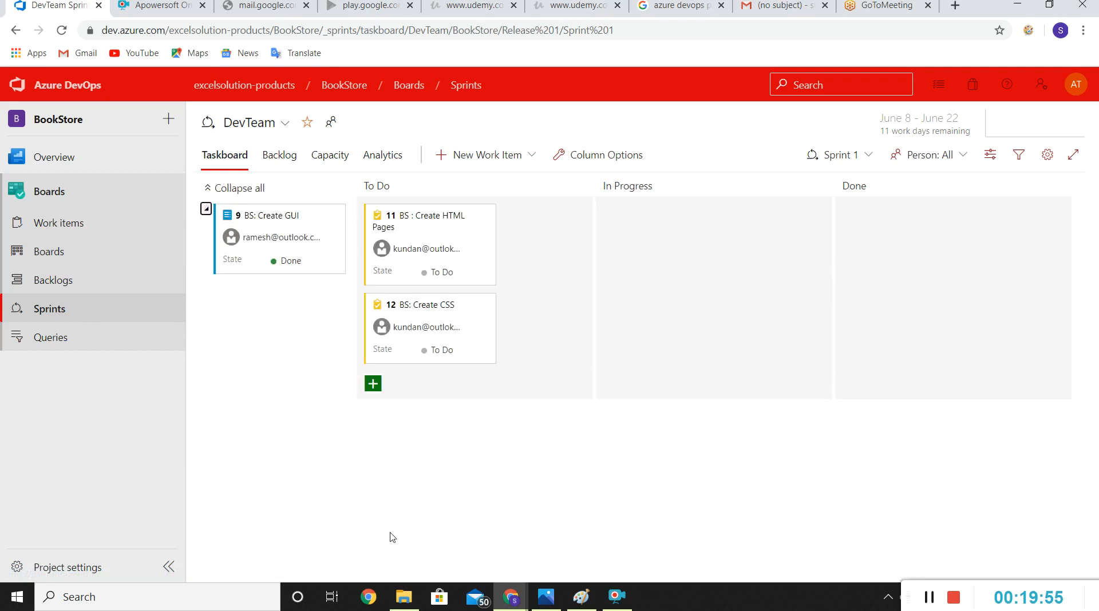
{"action": "left_click_drag", "start_coordinate": [437, 238], "coordinate": [946, 233]}
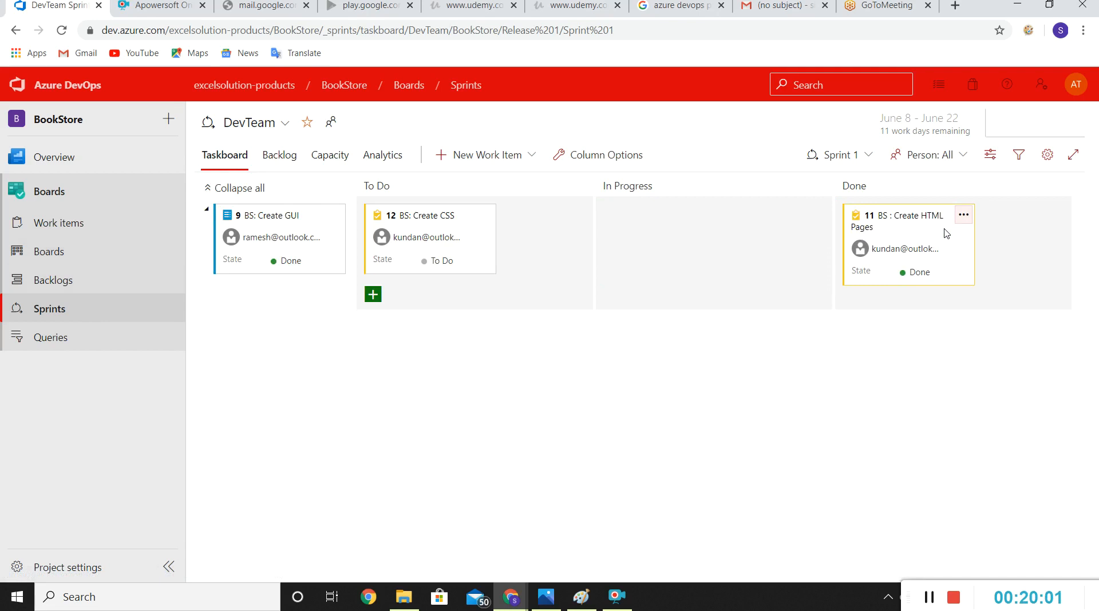
{"action": "left_click", "coordinate": [963, 160]}
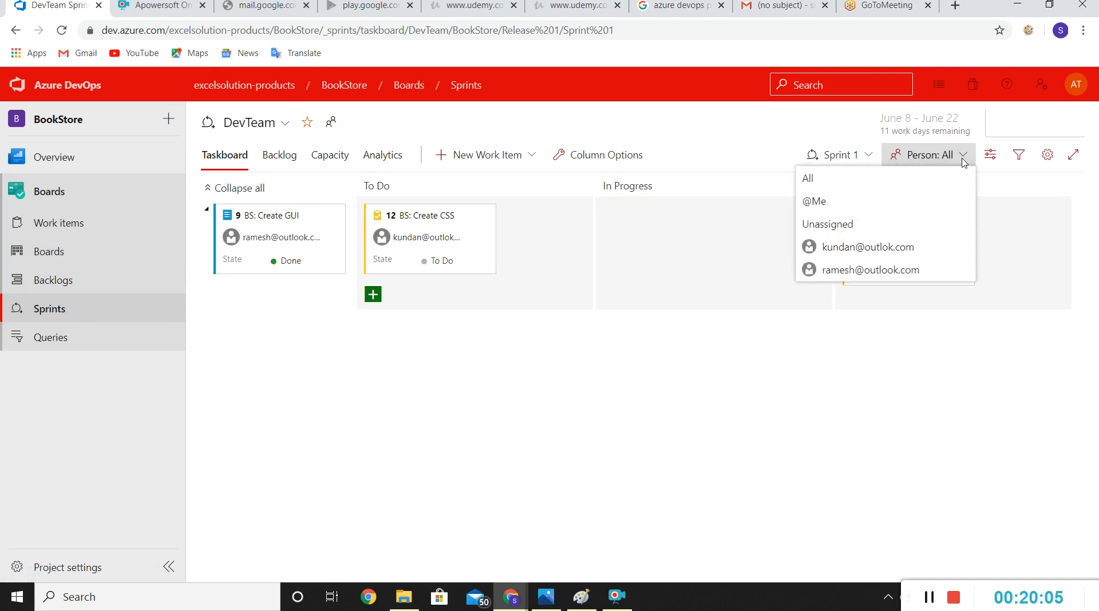
{"action": "left_click", "coordinate": [830, 204]}
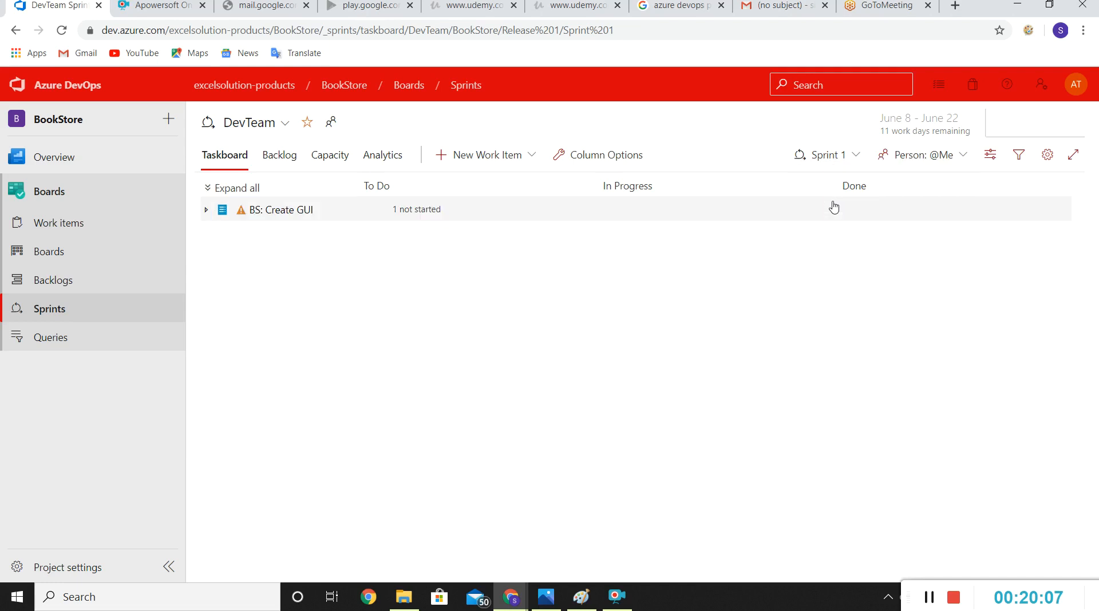
{"action": "left_click", "coordinate": [206, 210]}
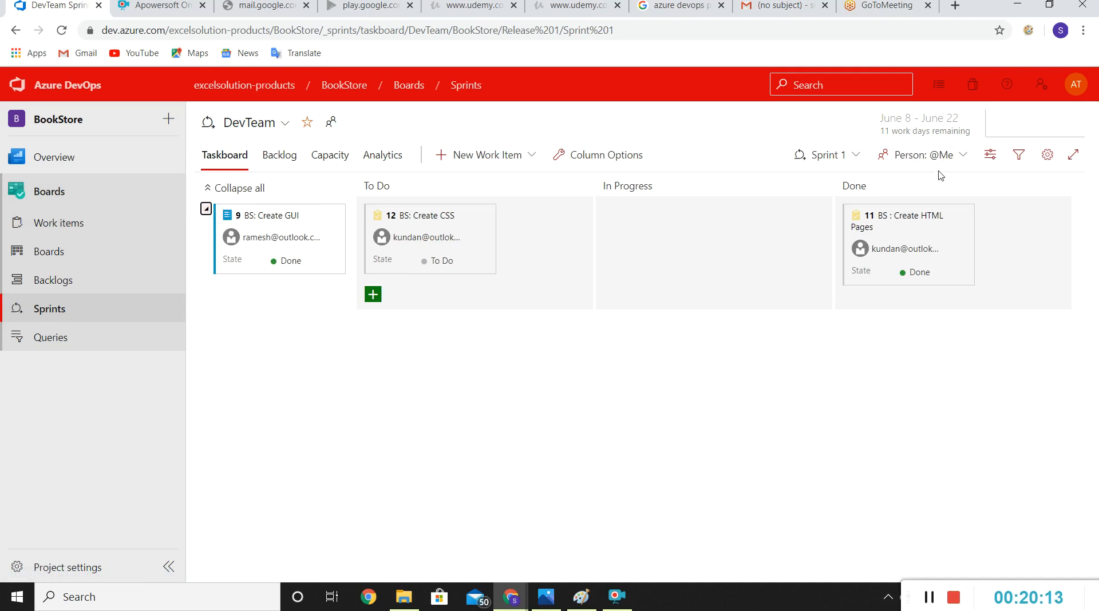
{"action": "left_click", "coordinate": [963, 155]}
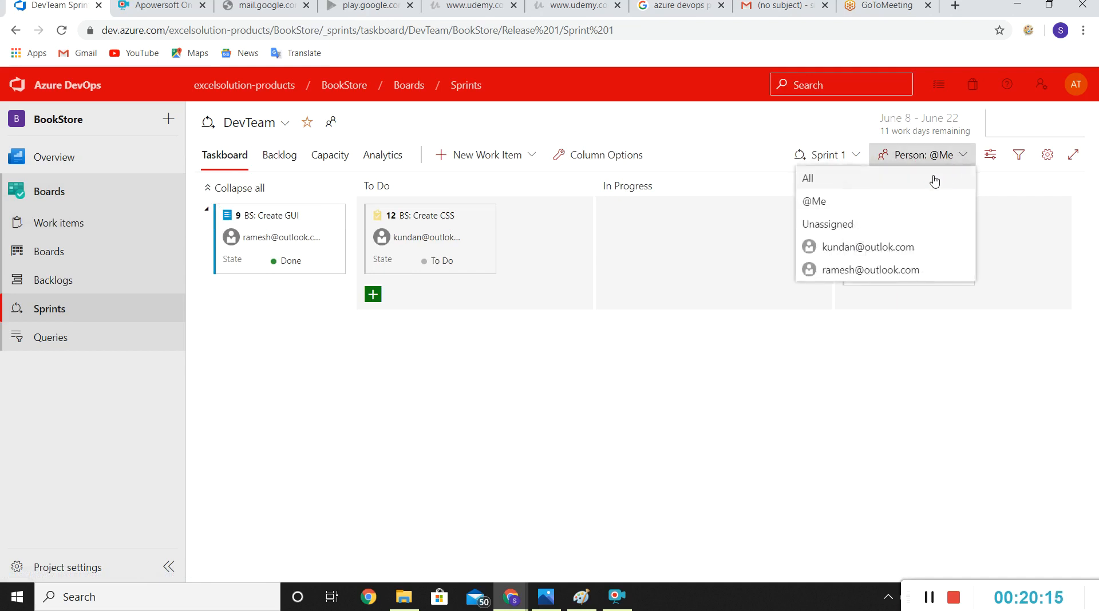
{"action": "left_click", "coordinate": [811, 180]}
{"action": "left_click_drag", "start_coordinate": [351, 342], "coordinate": [198, 256]}
{"action": "left_click", "coordinate": [207, 193]}
{"action": "left_click", "coordinate": [528, 423]}
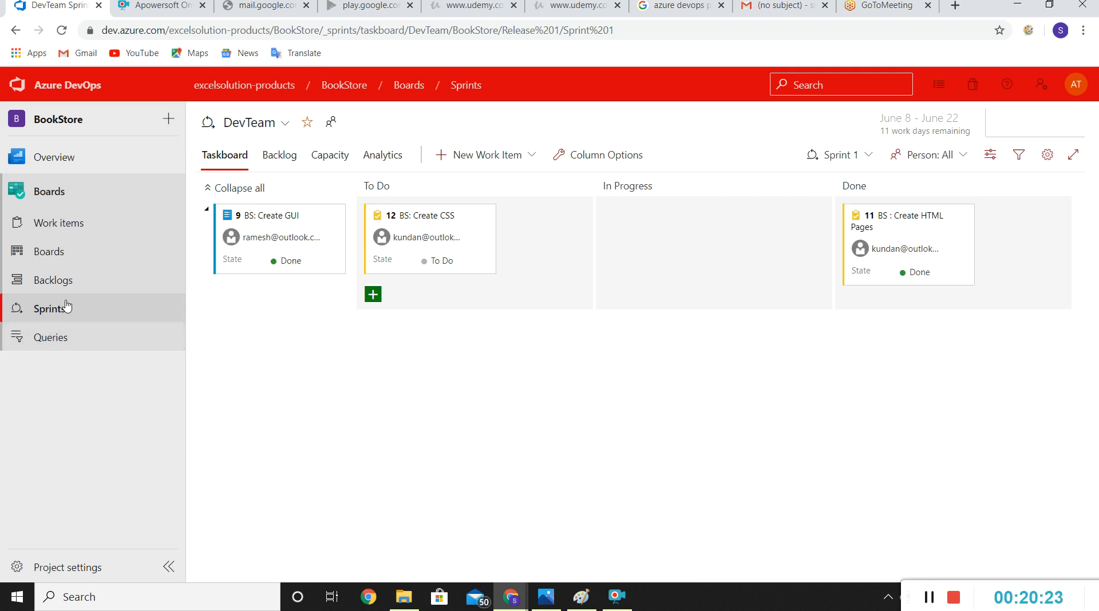
Step: Expand the BookStore epic in the backlog down to BS : Create HTML Pages and examine that task's state history
{"action": "left_click", "coordinate": [58, 283]}
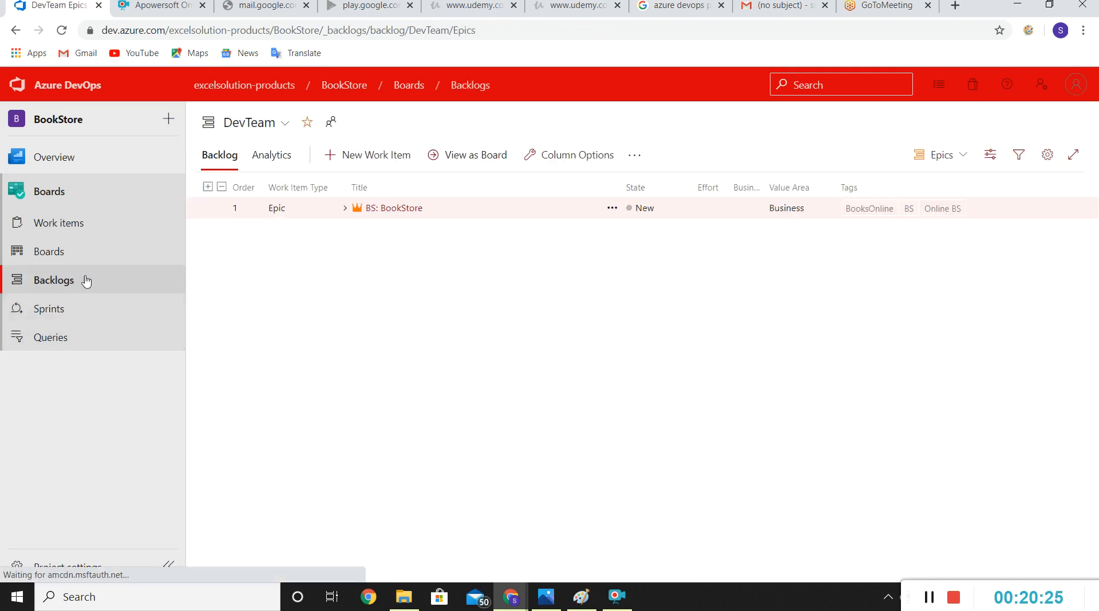
{"action": "left_click", "coordinate": [344, 210]}
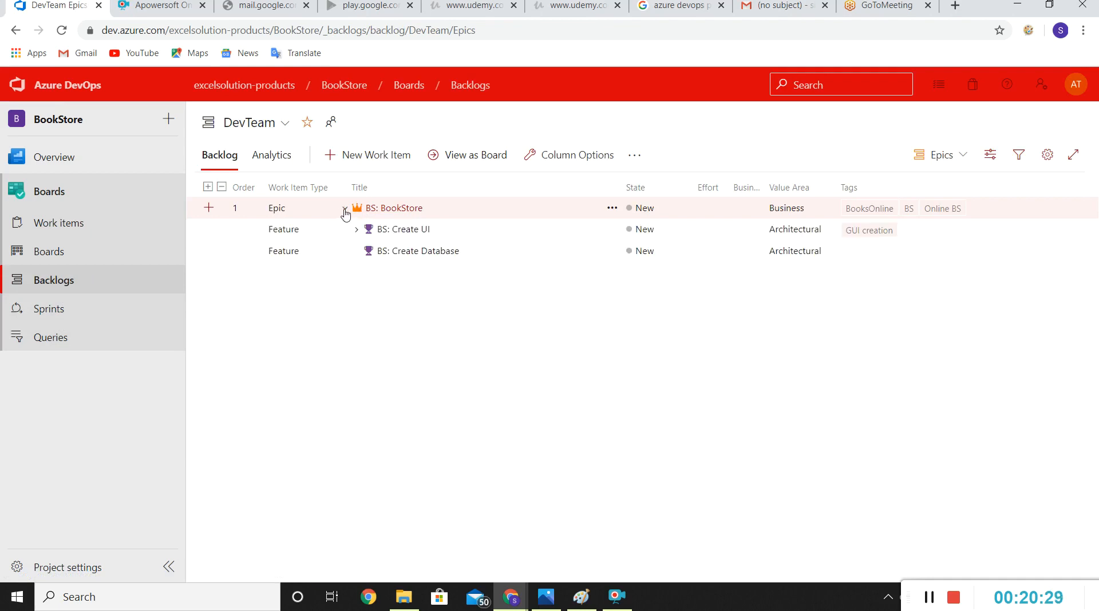
{"action": "left_click", "coordinate": [356, 230]}
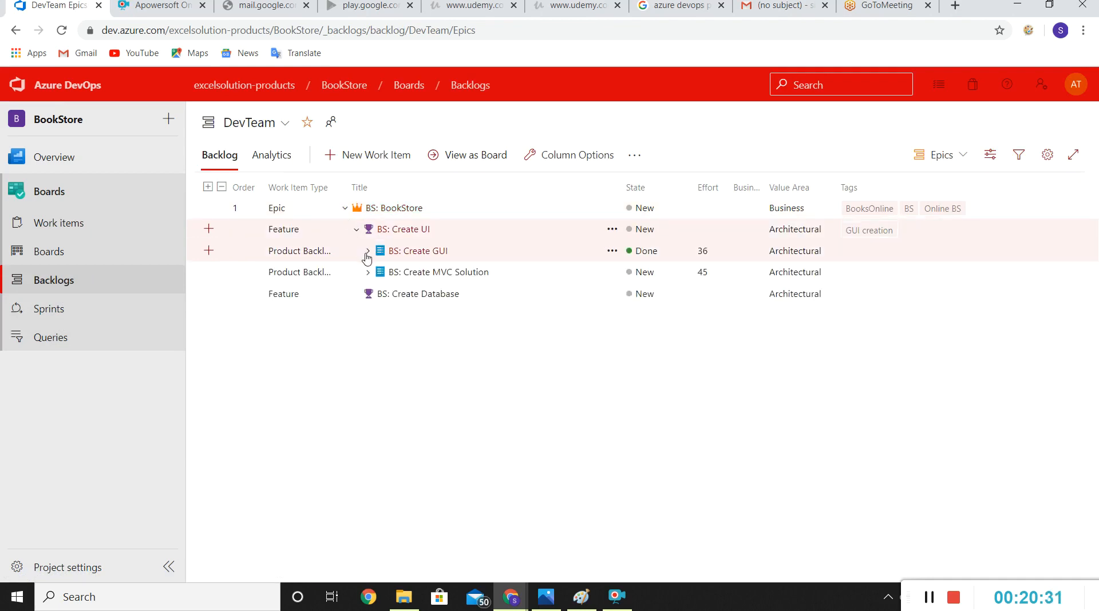
{"action": "left_click", "coordinate": [367, 252]}
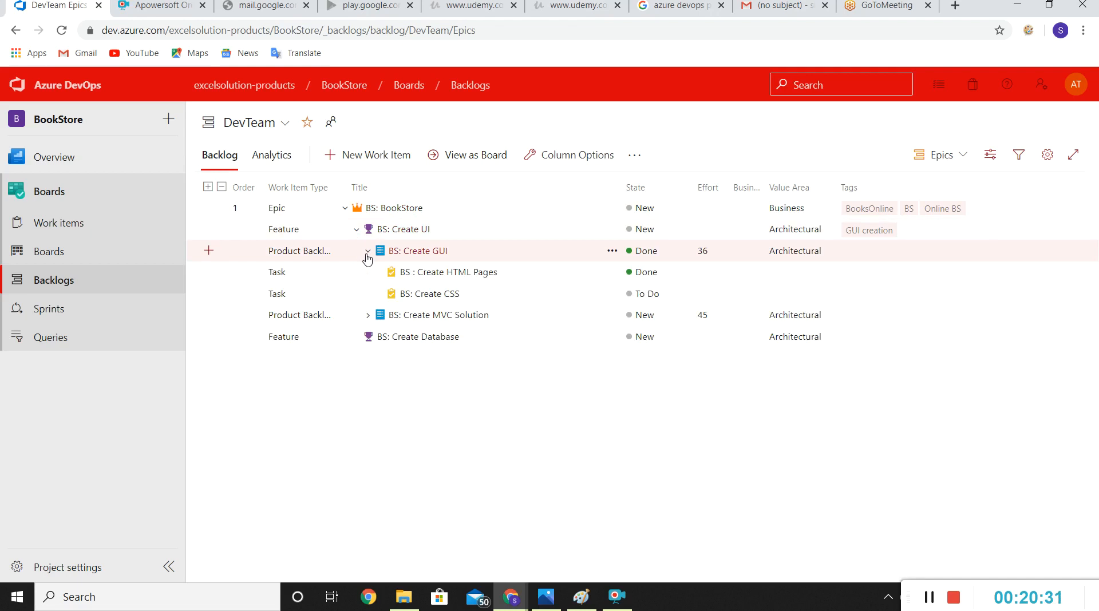
{"action": "left_click", "coordinate": [473, 277]}
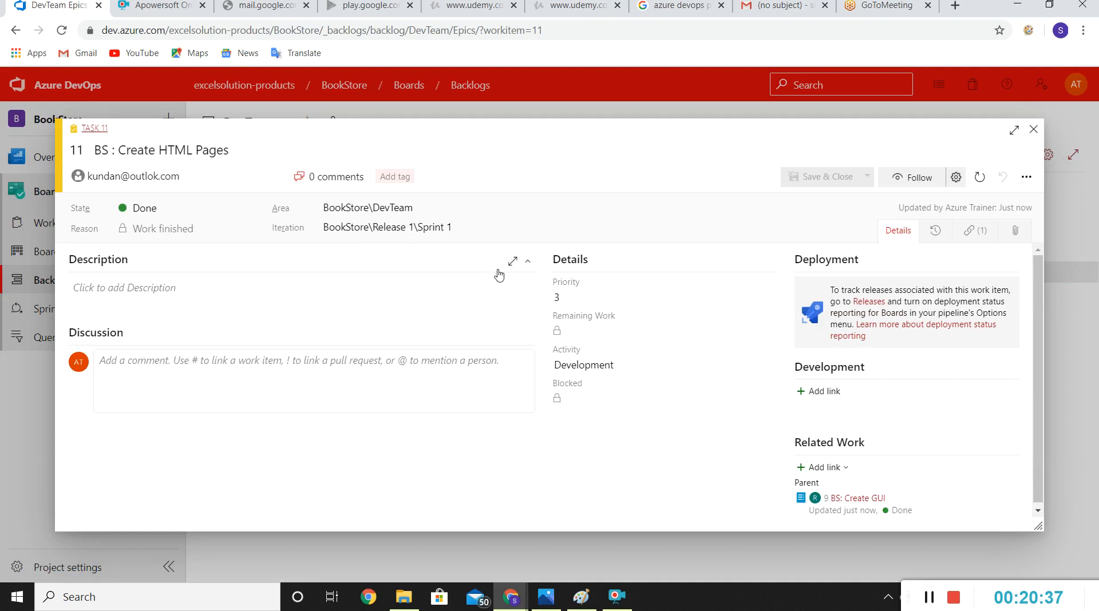
{"action": "left_click", "coordinate": [935, 234]}
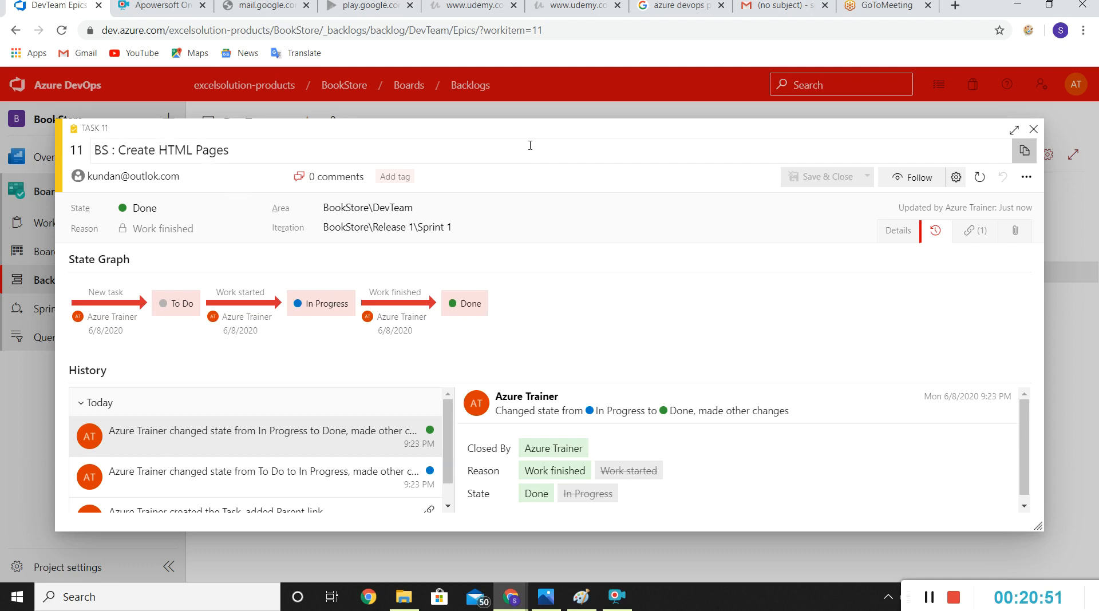
{"action": "left_click", "coordinate": [1041, 133]}
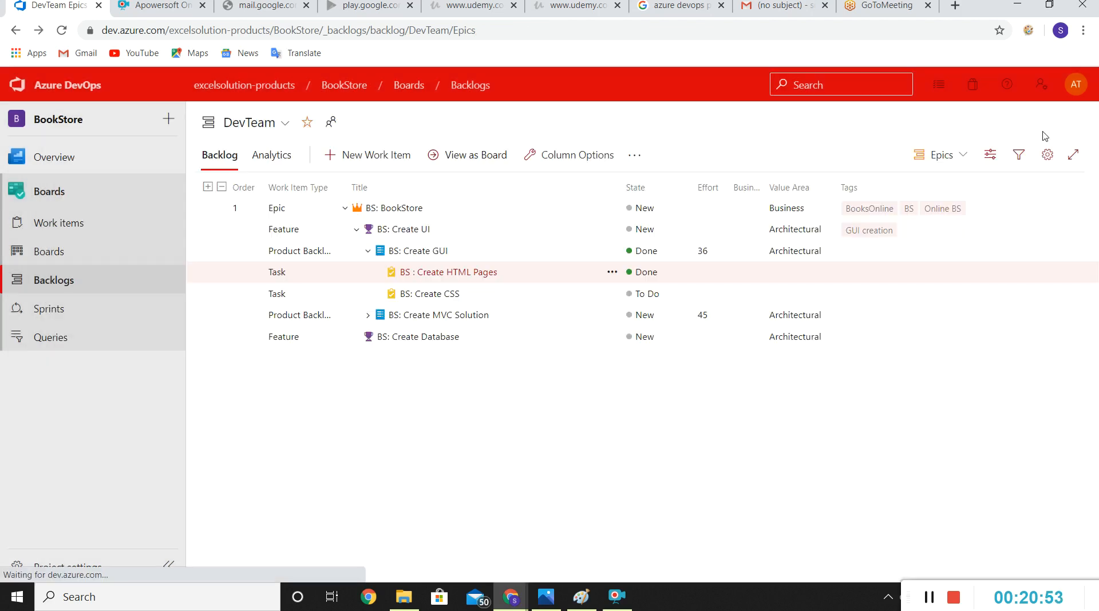
Step: On the Sprint 1 taskboard, move the BS : Create HTML Pages task back to In Progress and on to To Do
{"action": "left_click", "coordinate": [54, 312]}
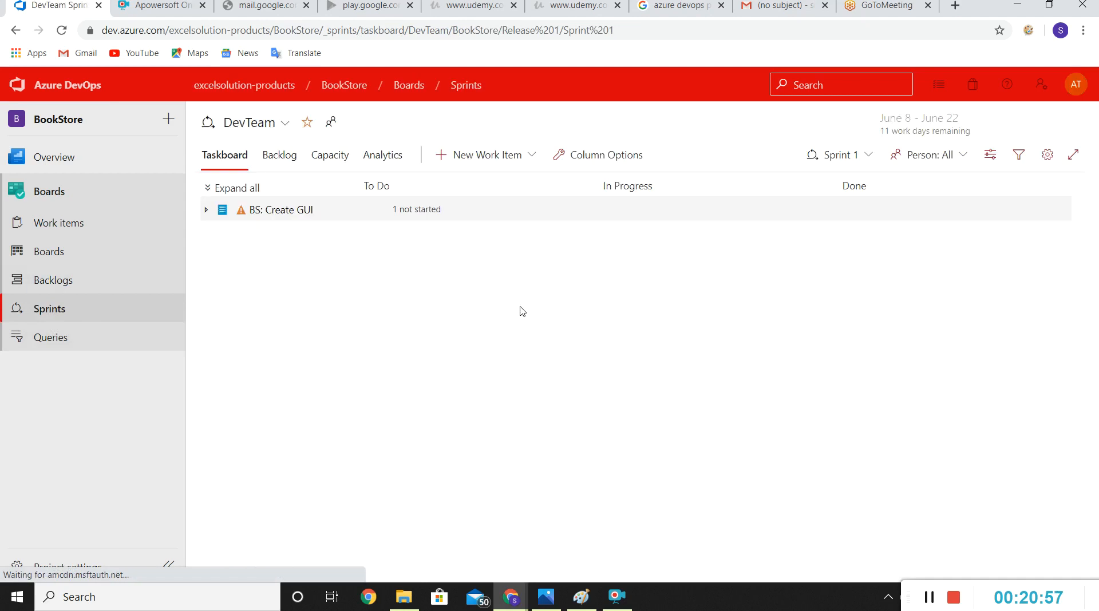
{"action": "left_click", "coordinate": [208, 190]}
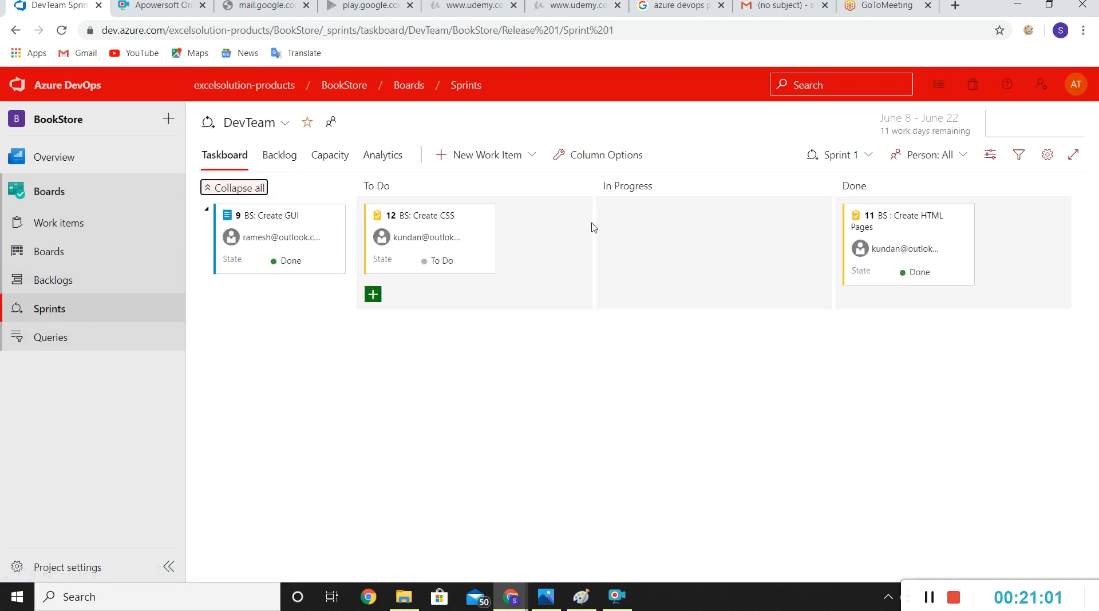
{"action": "mouse_move", "coordinate": [917, 233]}
{"action": "left_click_drag", "start_coordinate": [915, 225], "coordinate": [664, 246]}
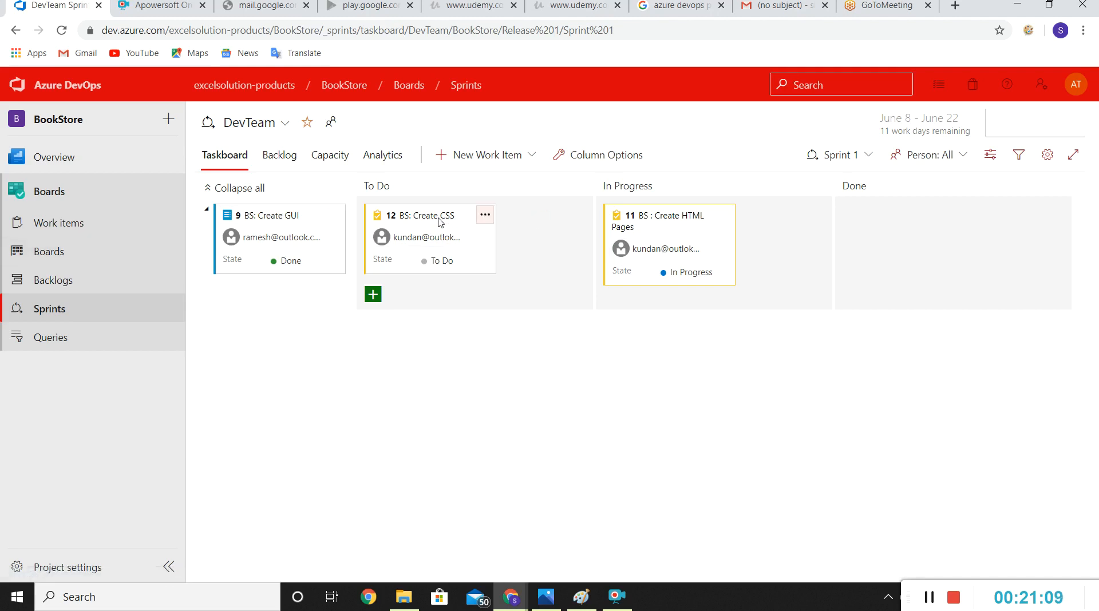
{"action": "left_click_drag", "start_coordinate": [681, 221], "coordinate": [449, 291]}
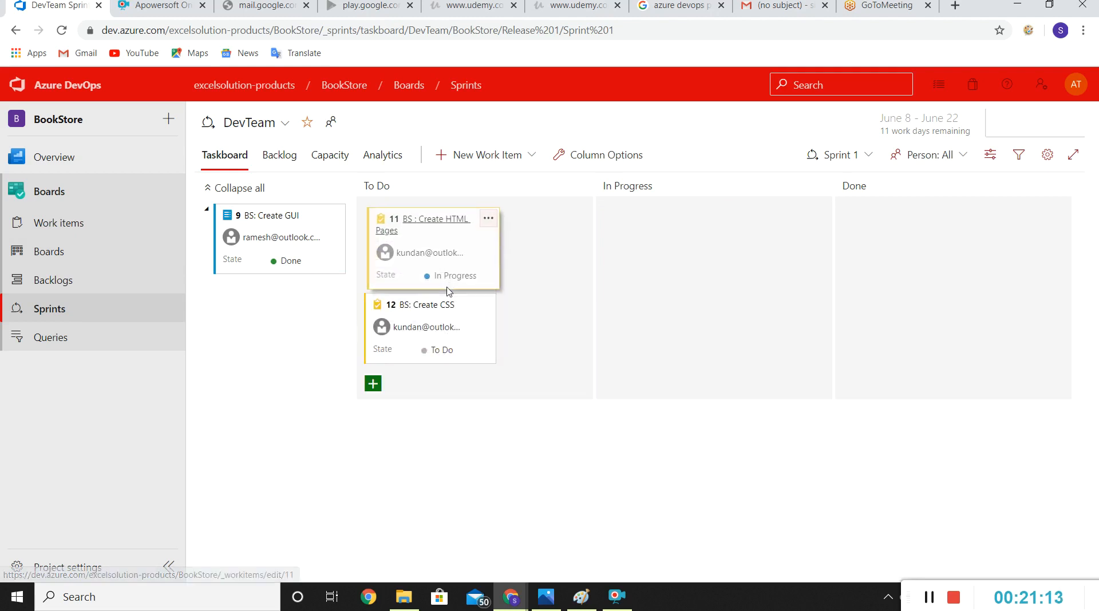
Step: Reopen the BS : Create HTML Pages task from the backlog hierarchy and check its history for the reversed state changes
{"action": "left_click", "coordinate": [63, 292]}
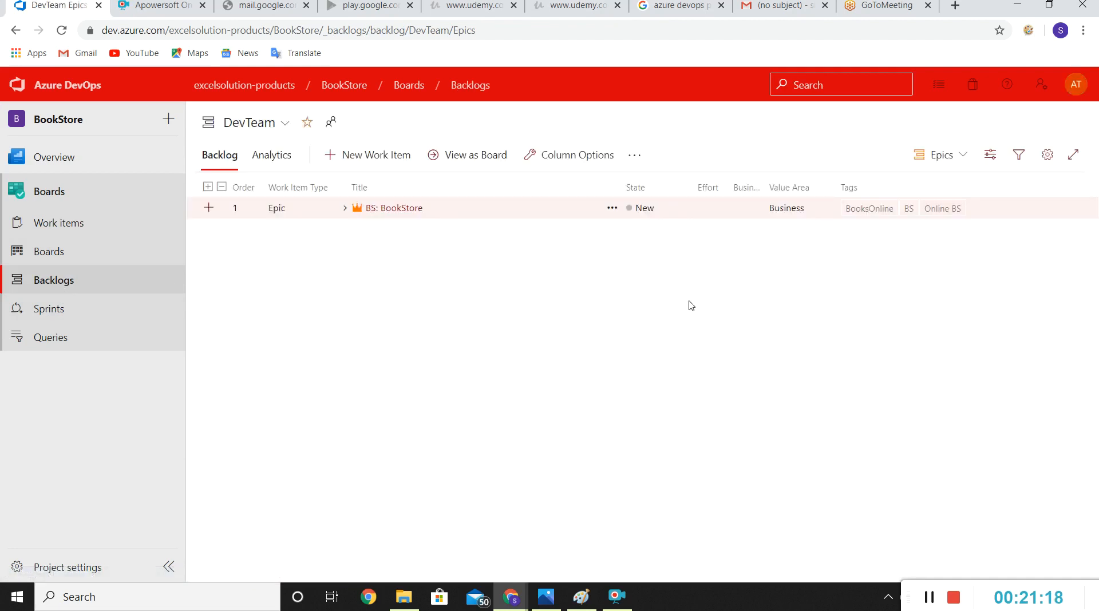
{"action": "left_click", "coordinate": [344, 209]}
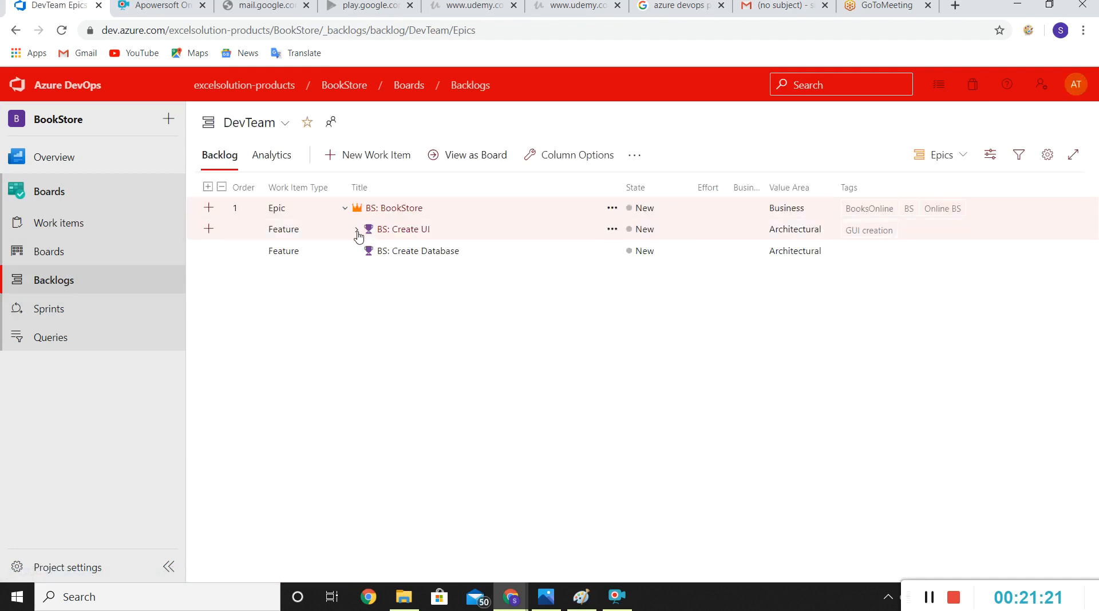
{"action": "left_click", "coordinate": [356, 230]}
{"action": "left_click", "coordinate": [368, 252]}
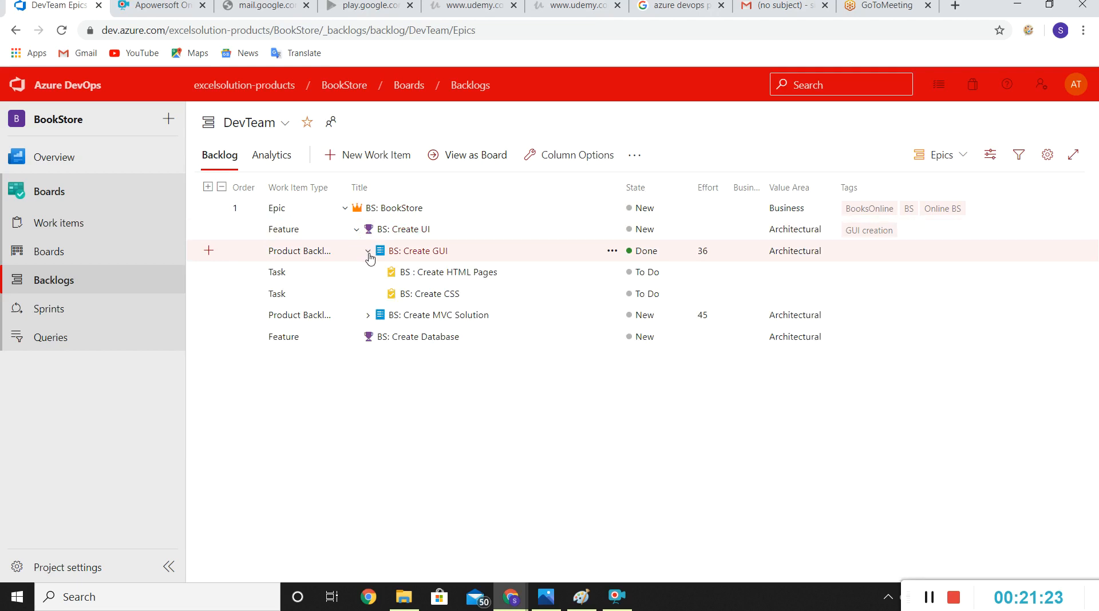
{"action": "left_click", "coordinate": [449, 277]}
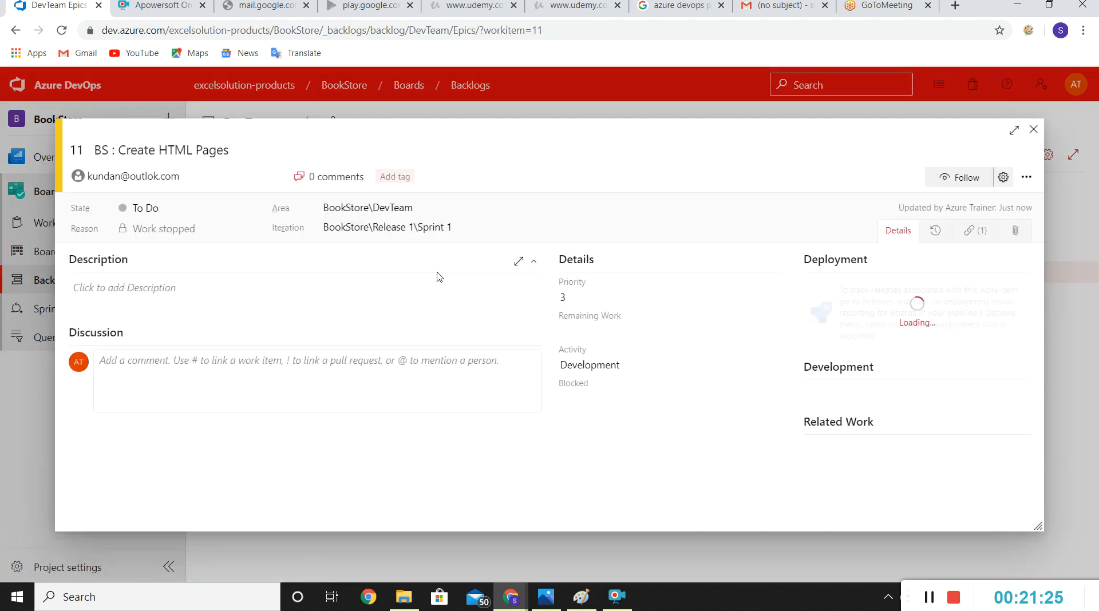
{"action": "left_click", "coordinate": [932, 232]}
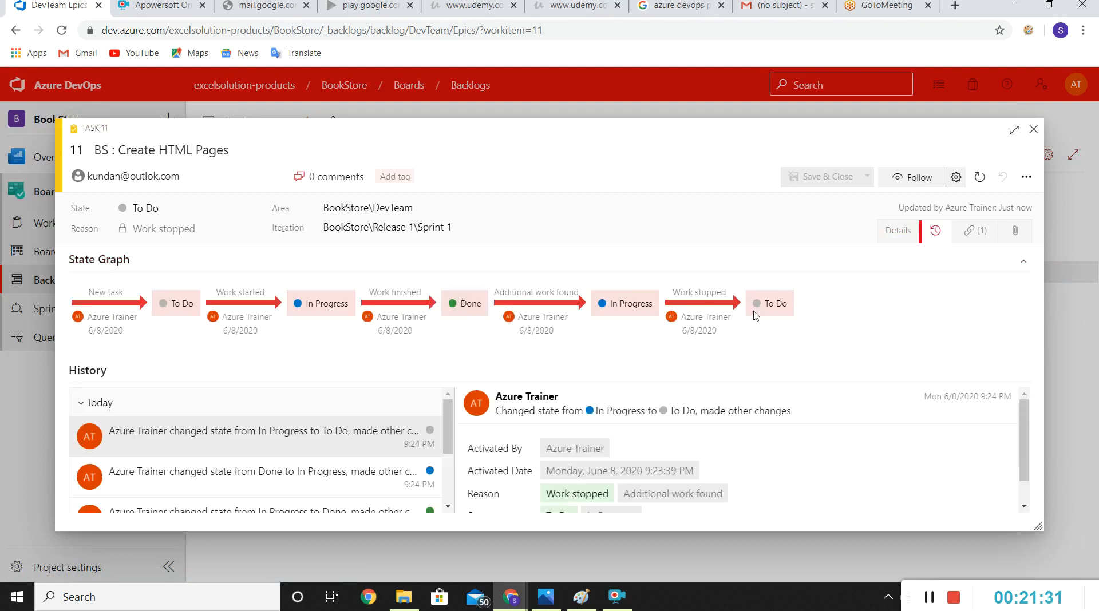
{"action": "left_click", "coordinate": [1032, 131]}
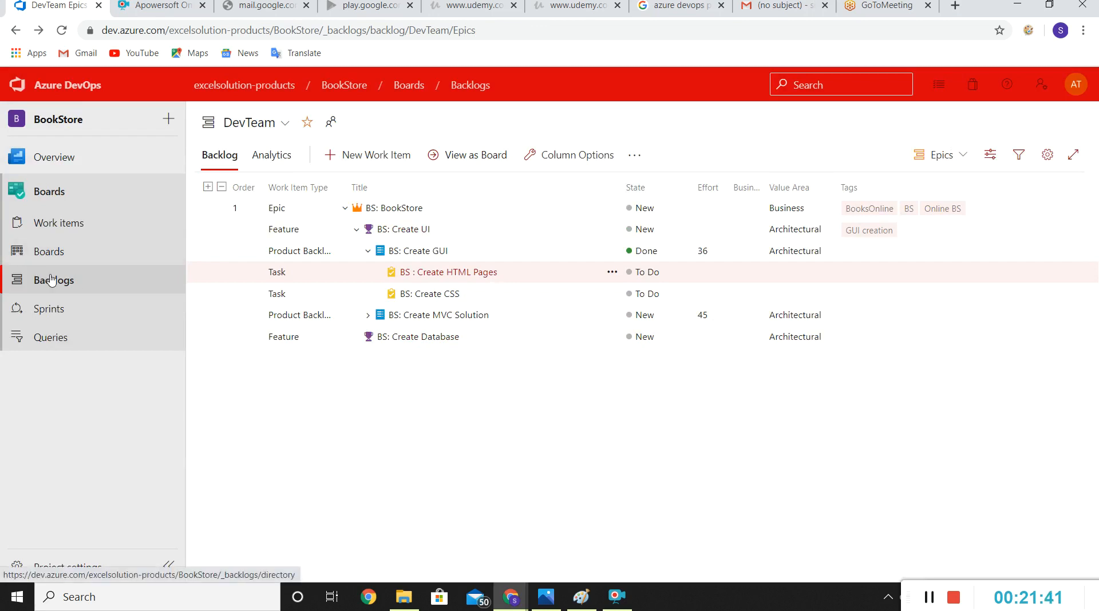
Step: Collapse the BookStore epic and customize the backlog columns, removing Tags and Value Area and adding Created By
{"action": "left_click", "coordinate": [345, 208]}
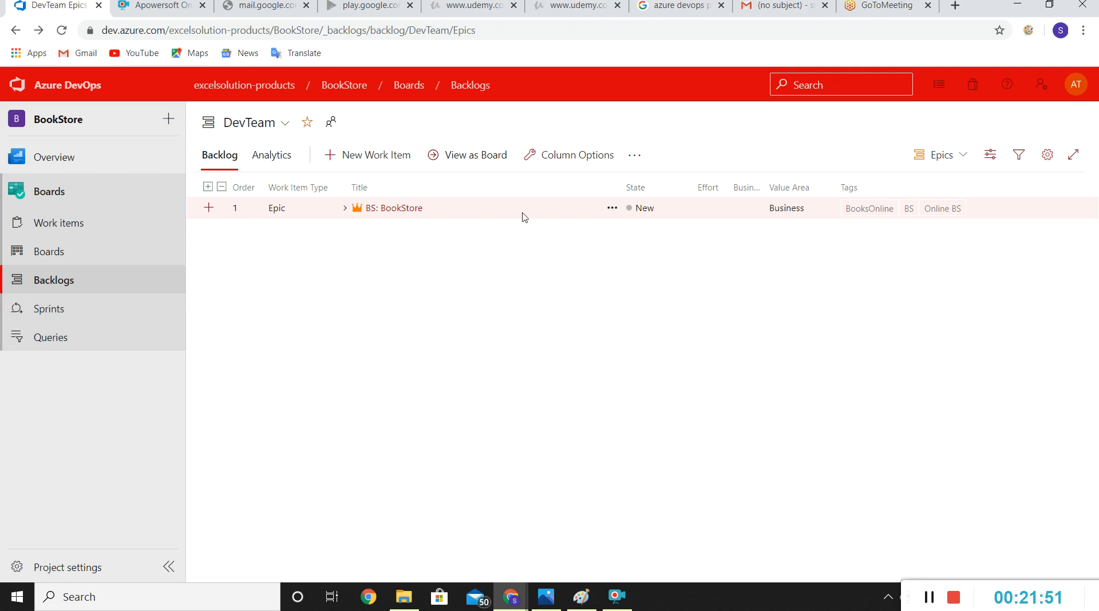
{"action": "left_click", "coordinate": [571, 160]}
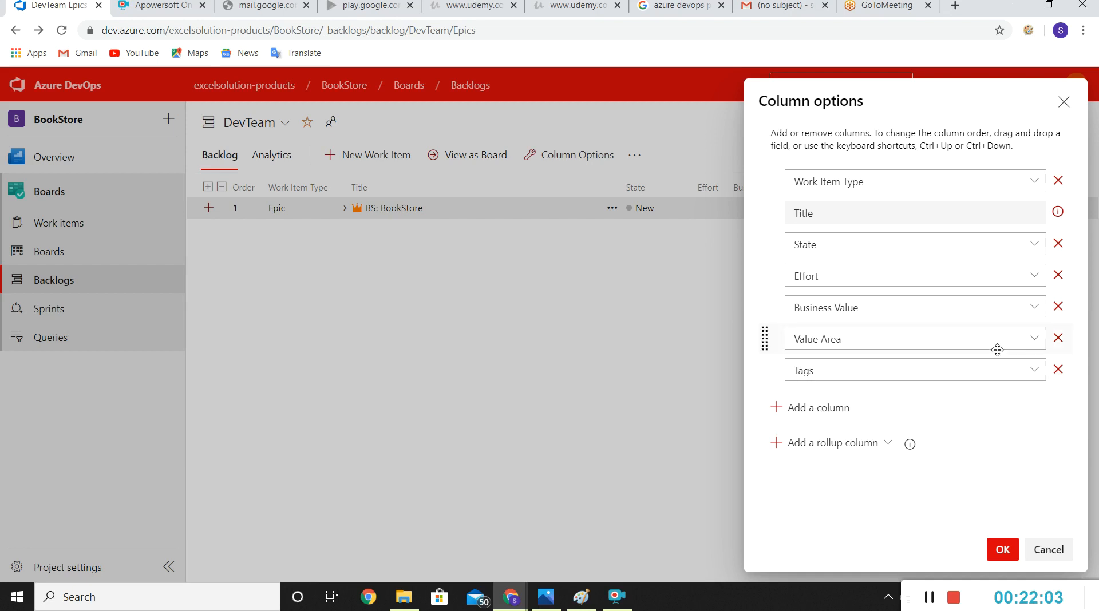
{"action": "left_click", "coordinate": [1066, 370]}
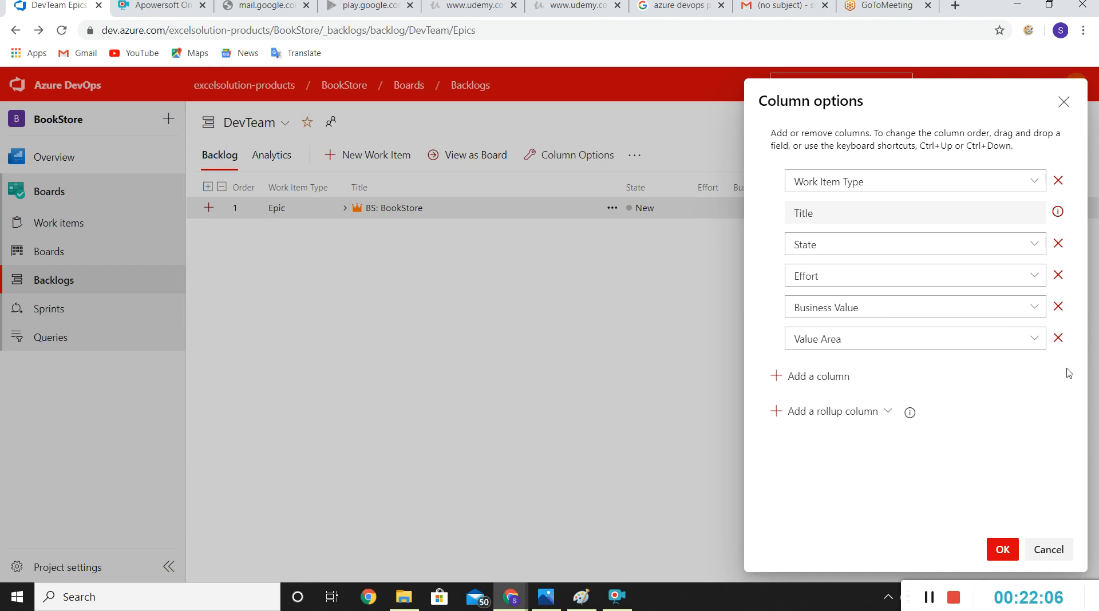
{"action": "left_click", "coordinate": [1057, 339]}
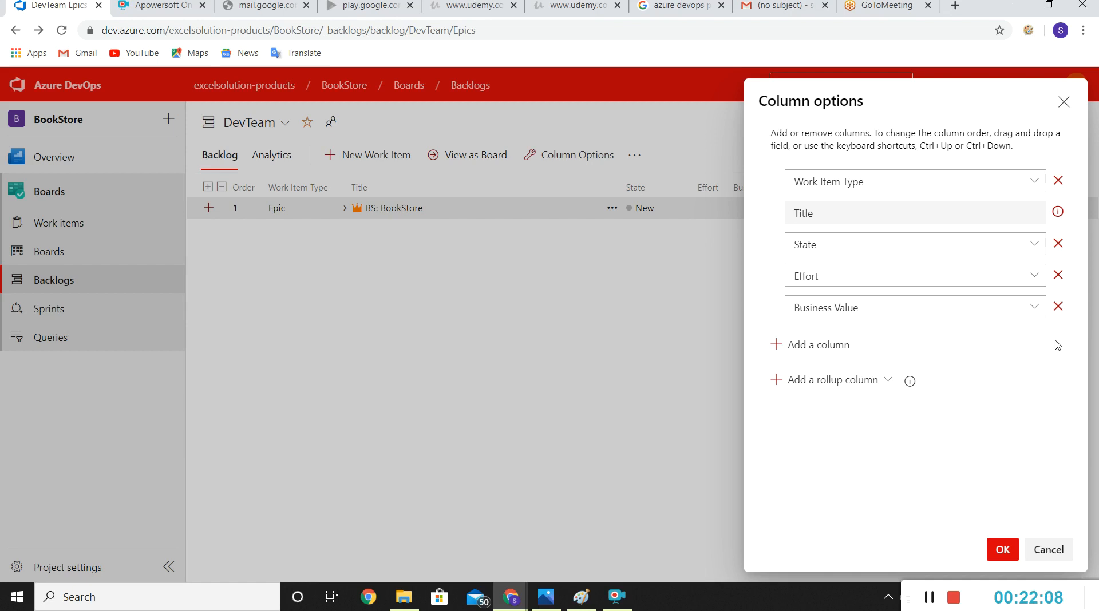
{"action": "left_click", "coordinate": [783, 346]}
{"action": "type", "text": "Created By"}
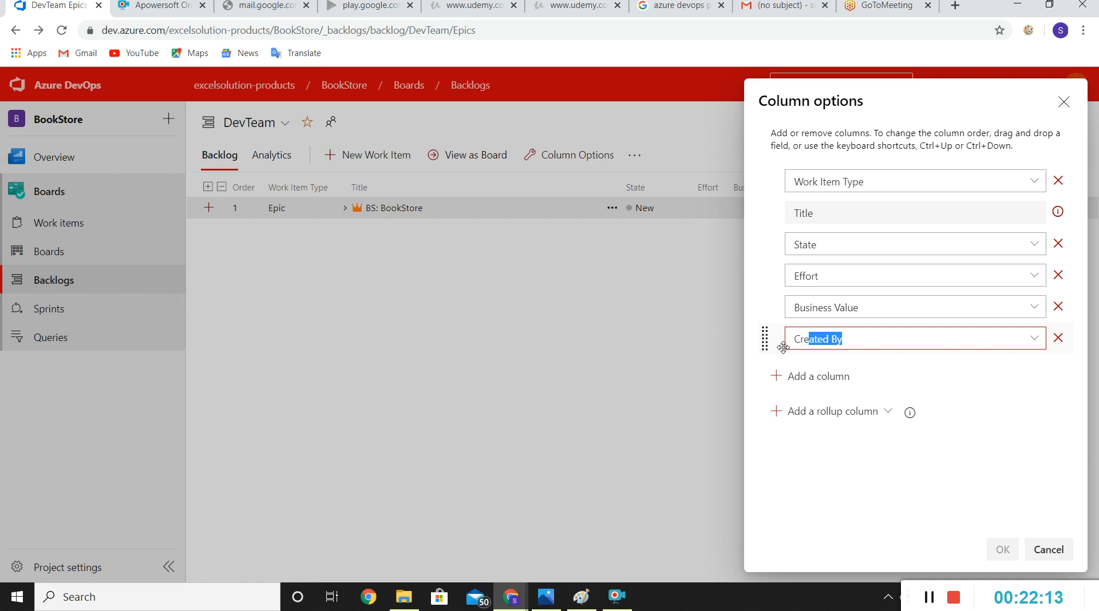
{"action": "key", "text": "Return"}
{"action": "left_click", "coordinate": [970, 485]}
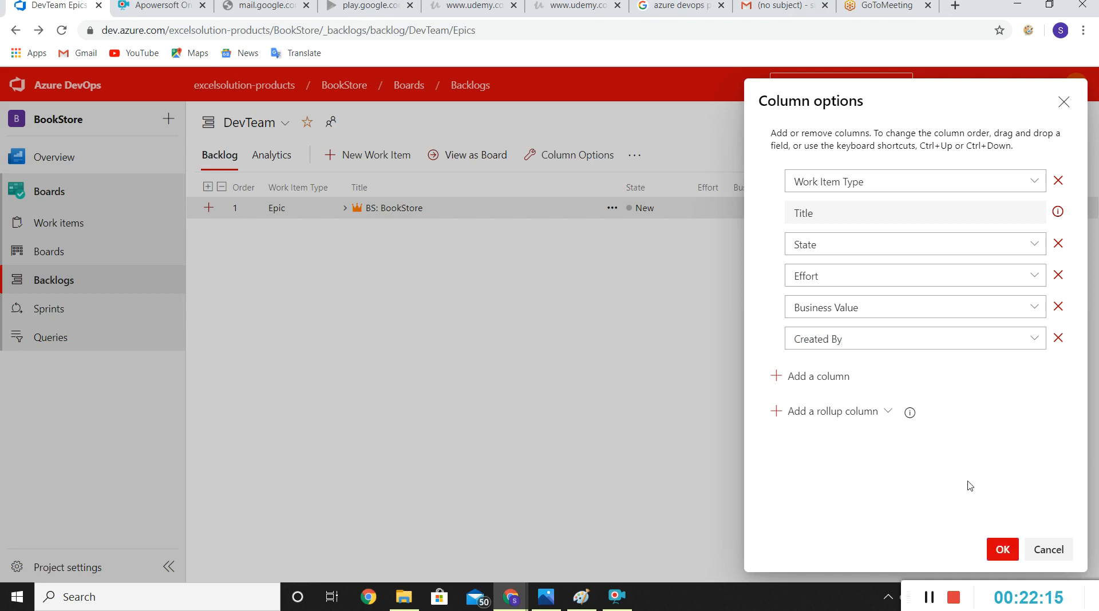
{"action": "left_click", "coordinate": [1007, 551]}
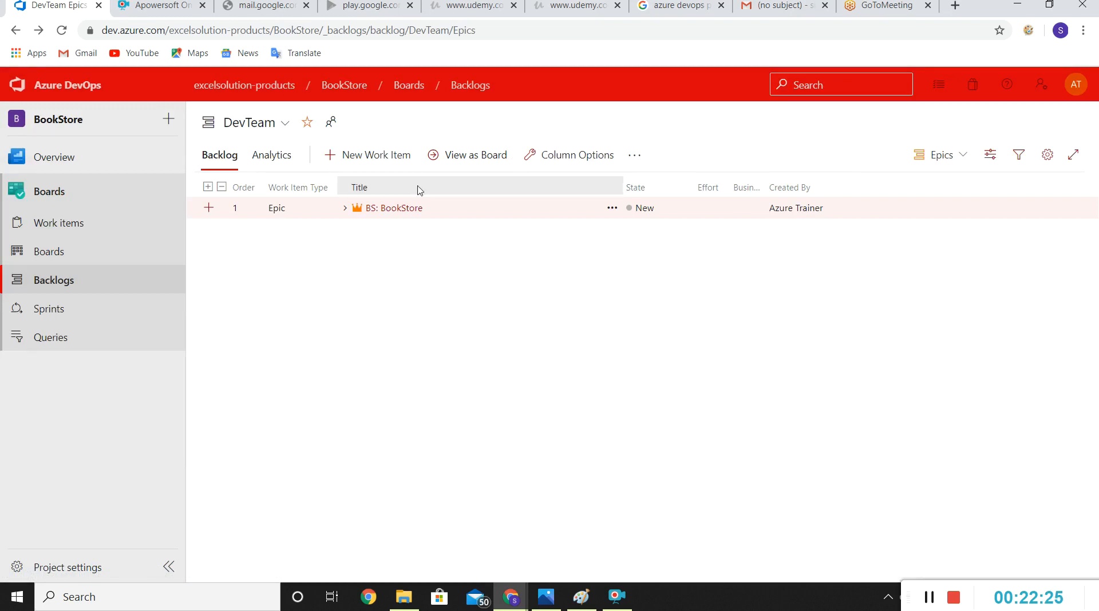
{"action": "left_click", "coordinate": [71, 222]}
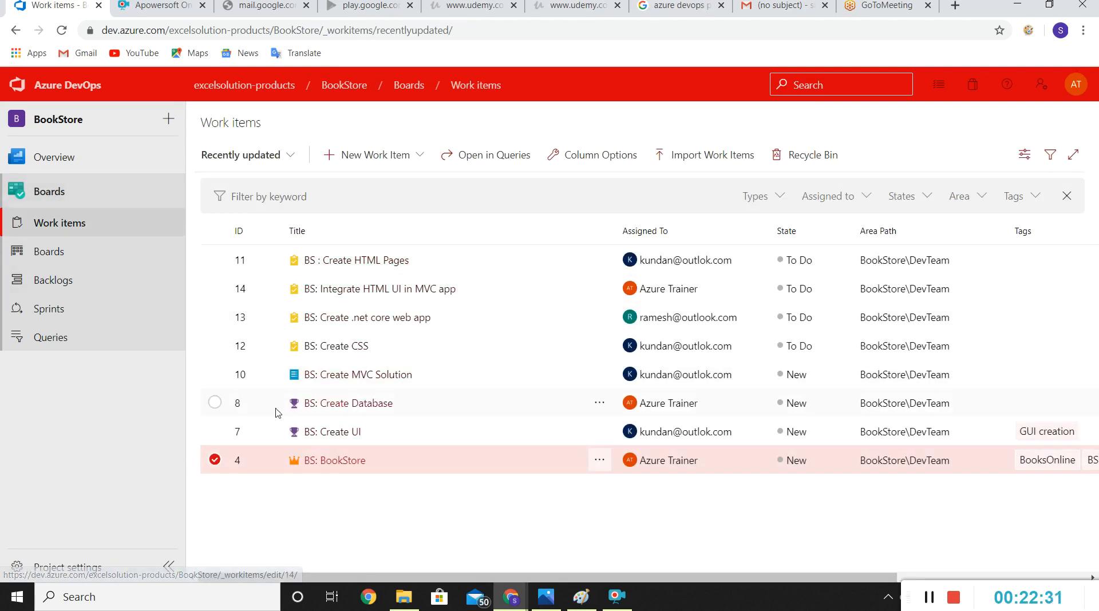
{"action": "left_click", "coordinate": [526, 551]}
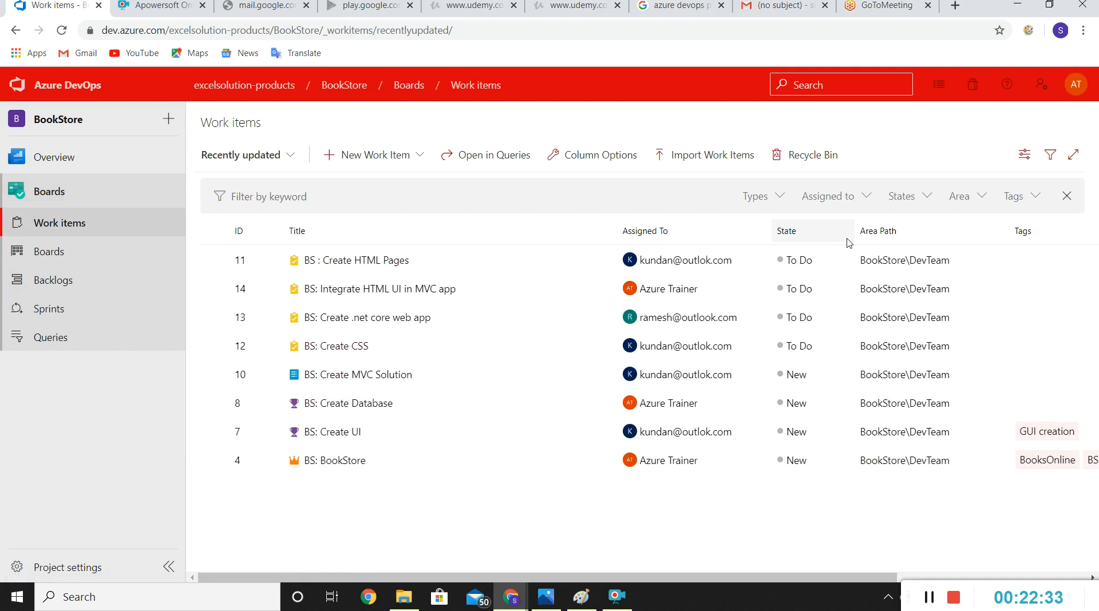
{"action": "left_click", "coordinate": [865, 207]}
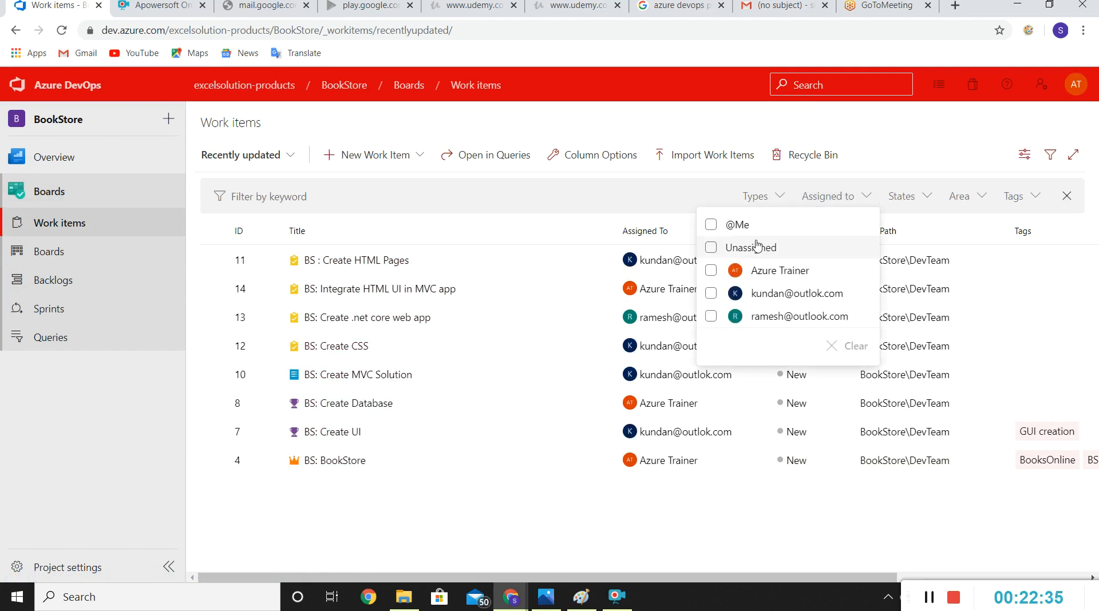
{"action": "left_click", "coordinate": [745, 228]}
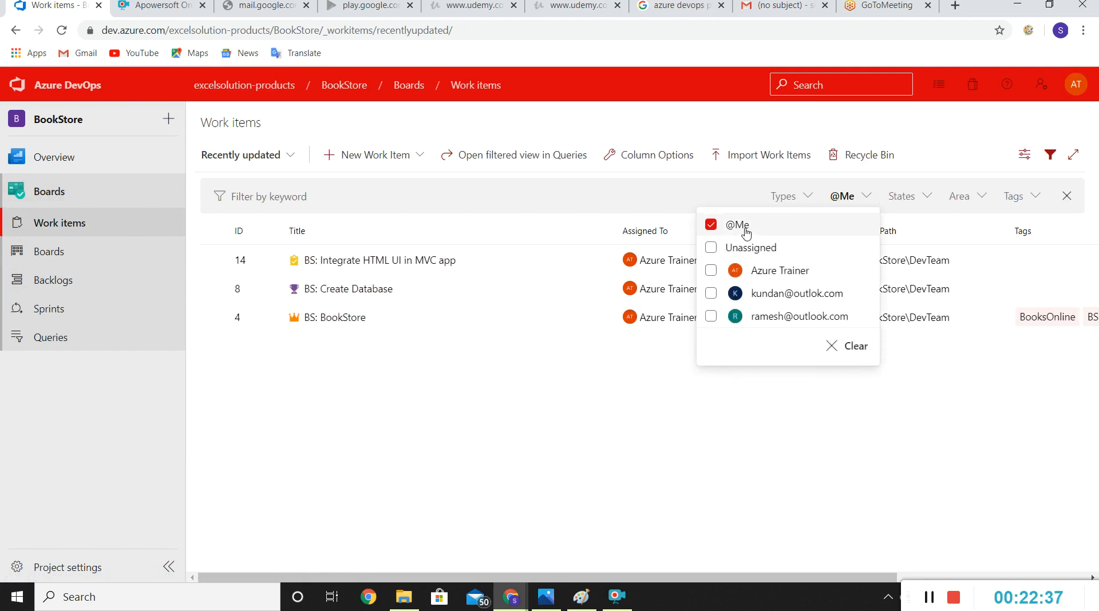
{"action": "left_click", "coordinate": [375, 374]}
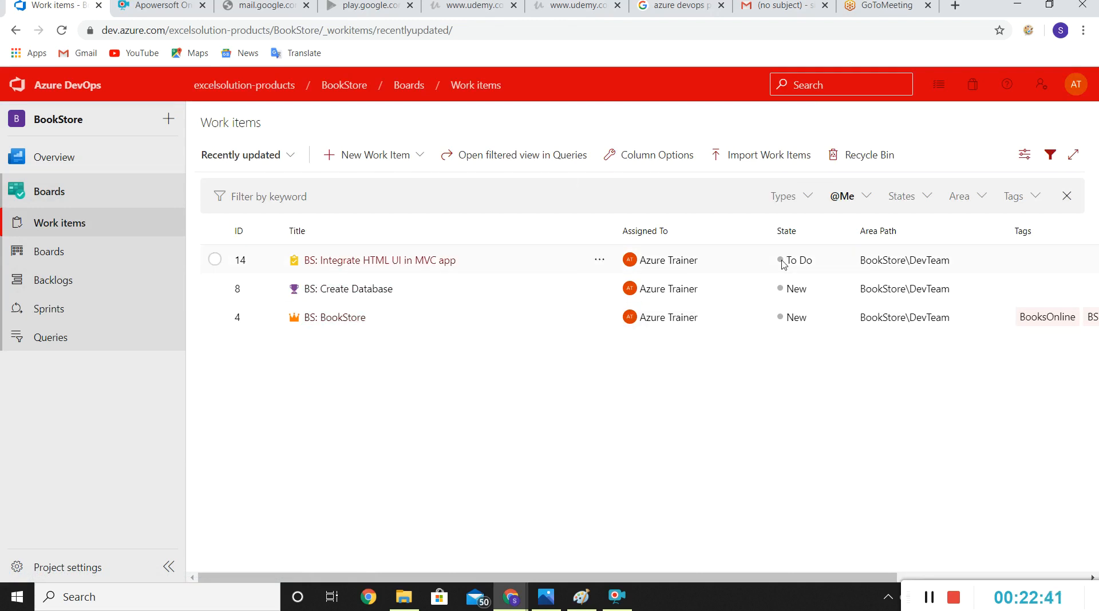
{"action": "left_click", "coordinate": [853, 197]}
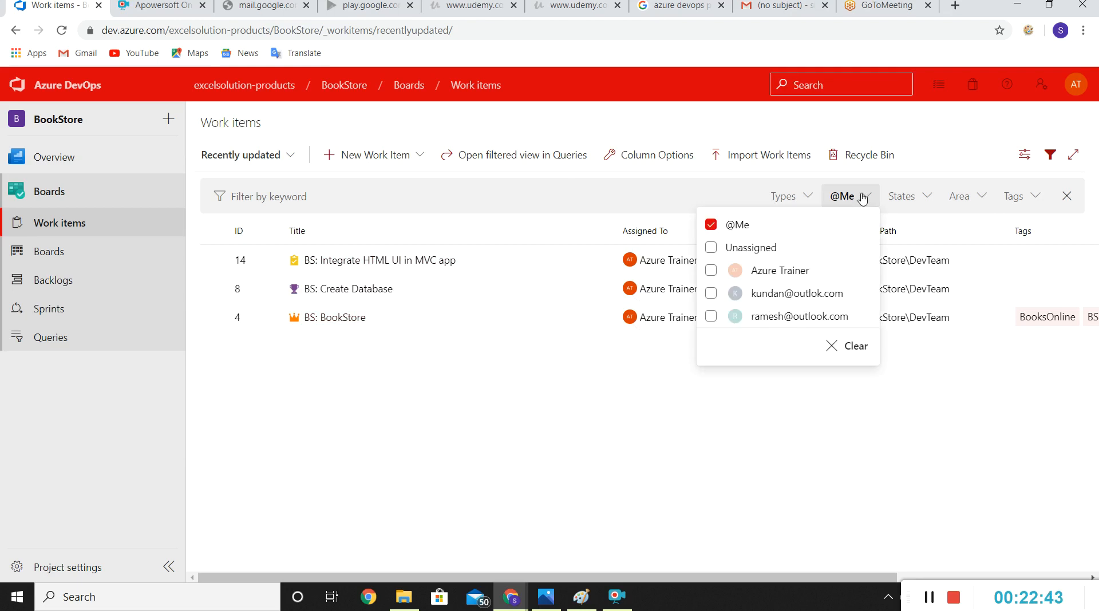
{"action": "left_click", "coordinate": [711, 225]}
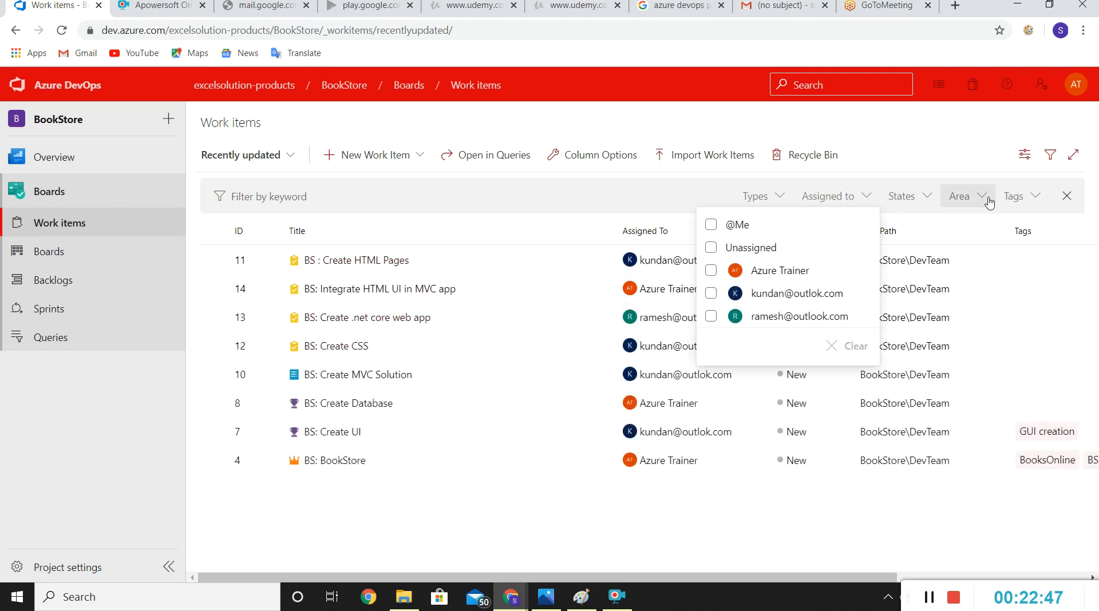
{"action": "left_click", "coordinate": [1045, 204]}
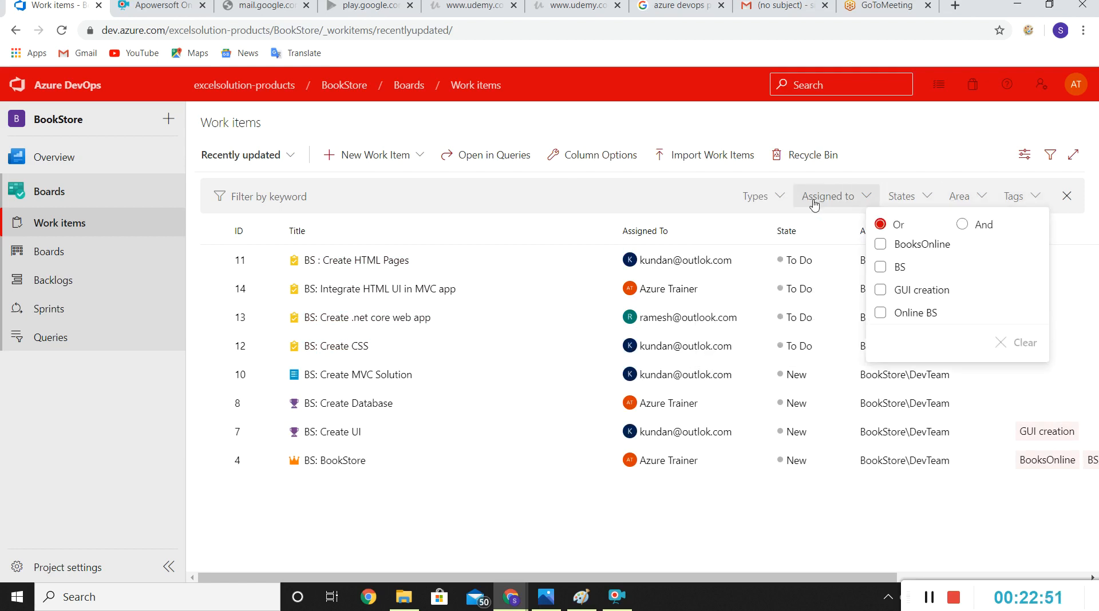
{"action": "left_click", "coordinate": [783, 198]}
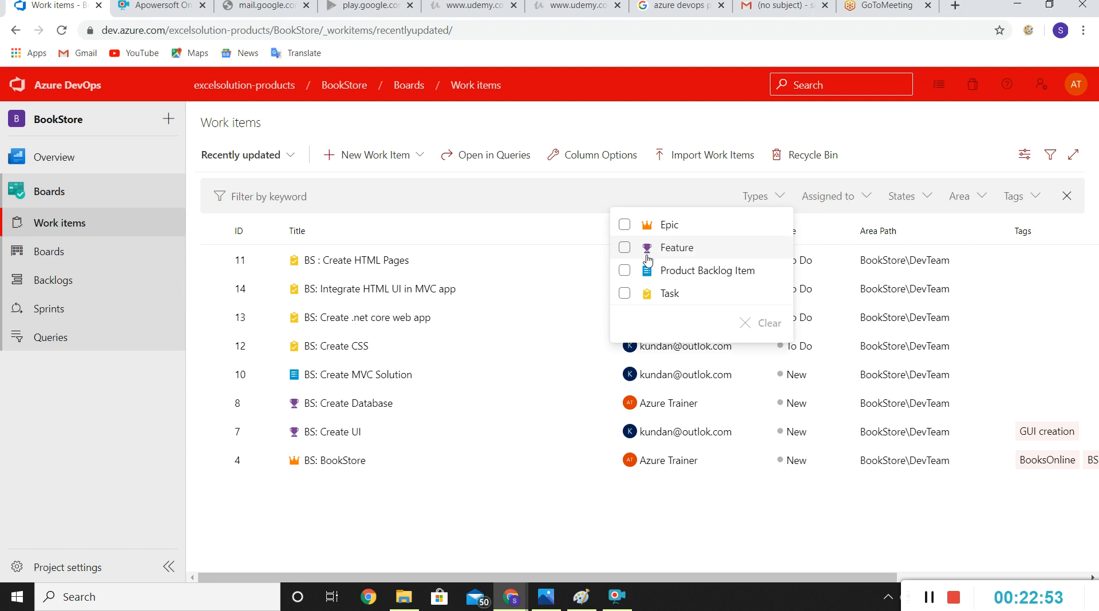
{"action": "left_click", "coordinate": [625, 293]}
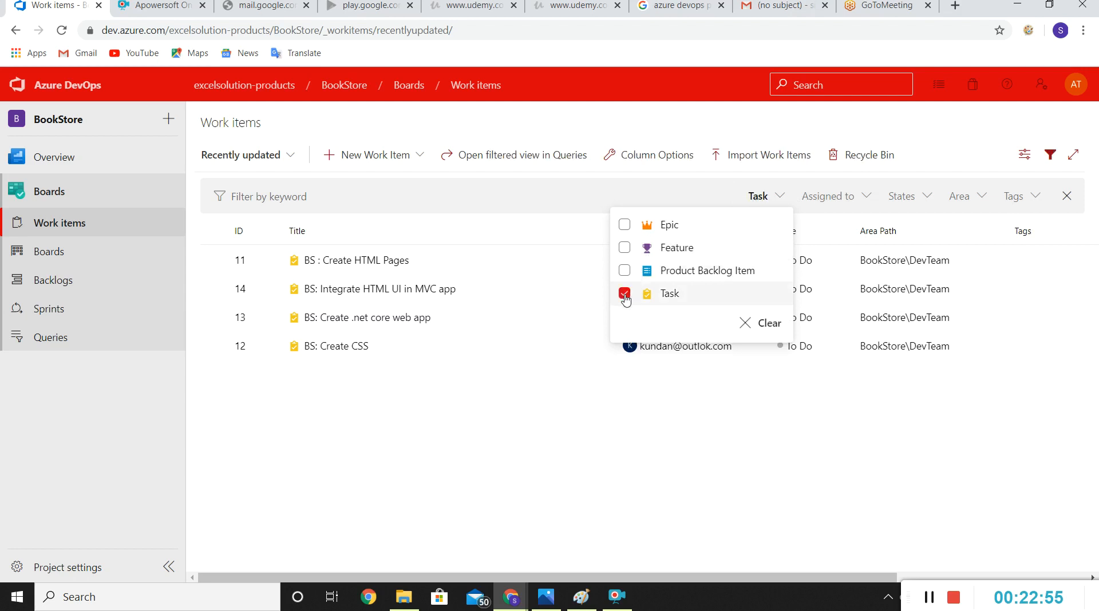
{"action": "left_click", "coordinate": [348, 446]}
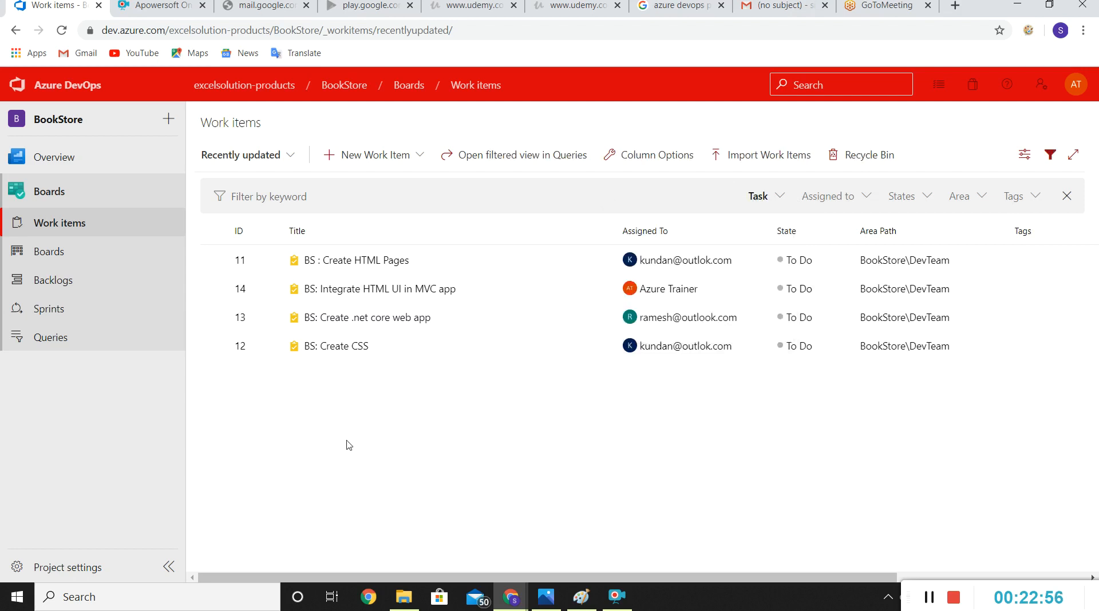
{"action": "left_click", "coordinate": [870, 198]}
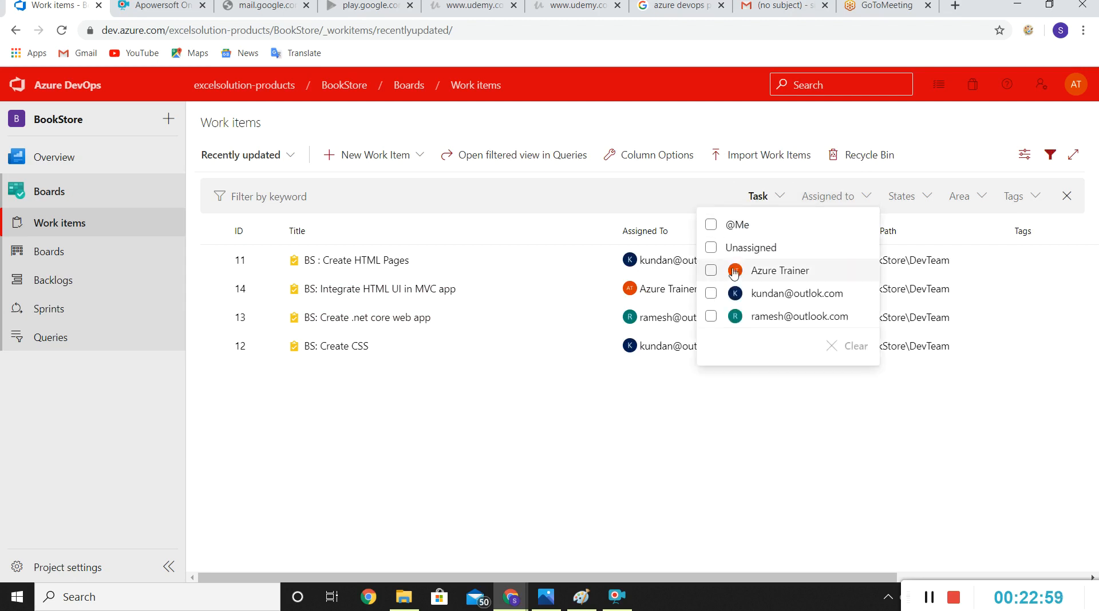
{"action": "left_click", "coordinate": [711, 225]}
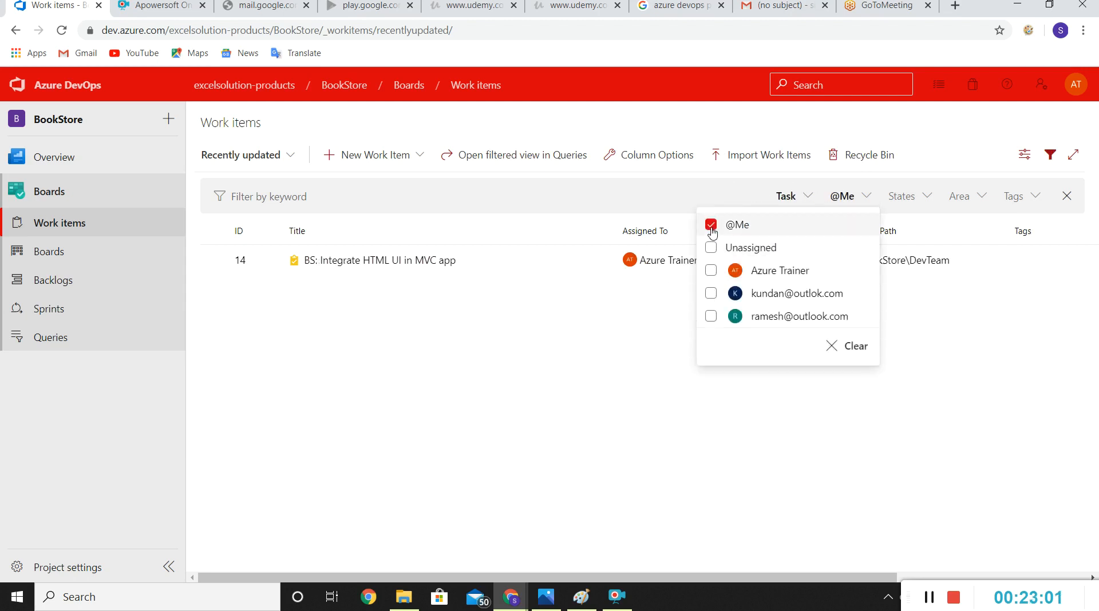
{"action": "left_click", "coordinate": [457, 431]}
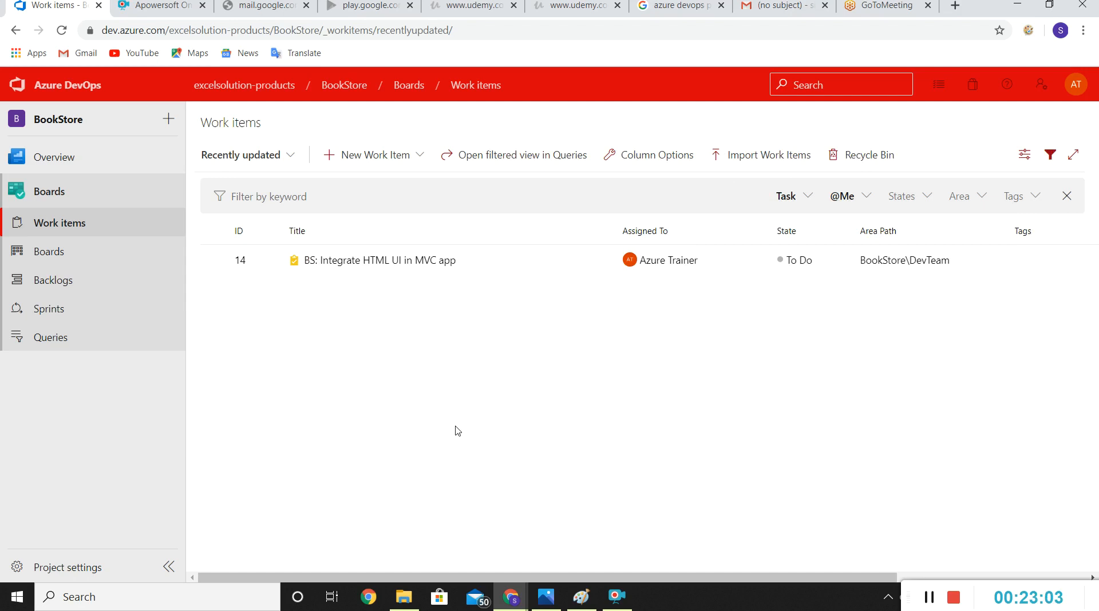